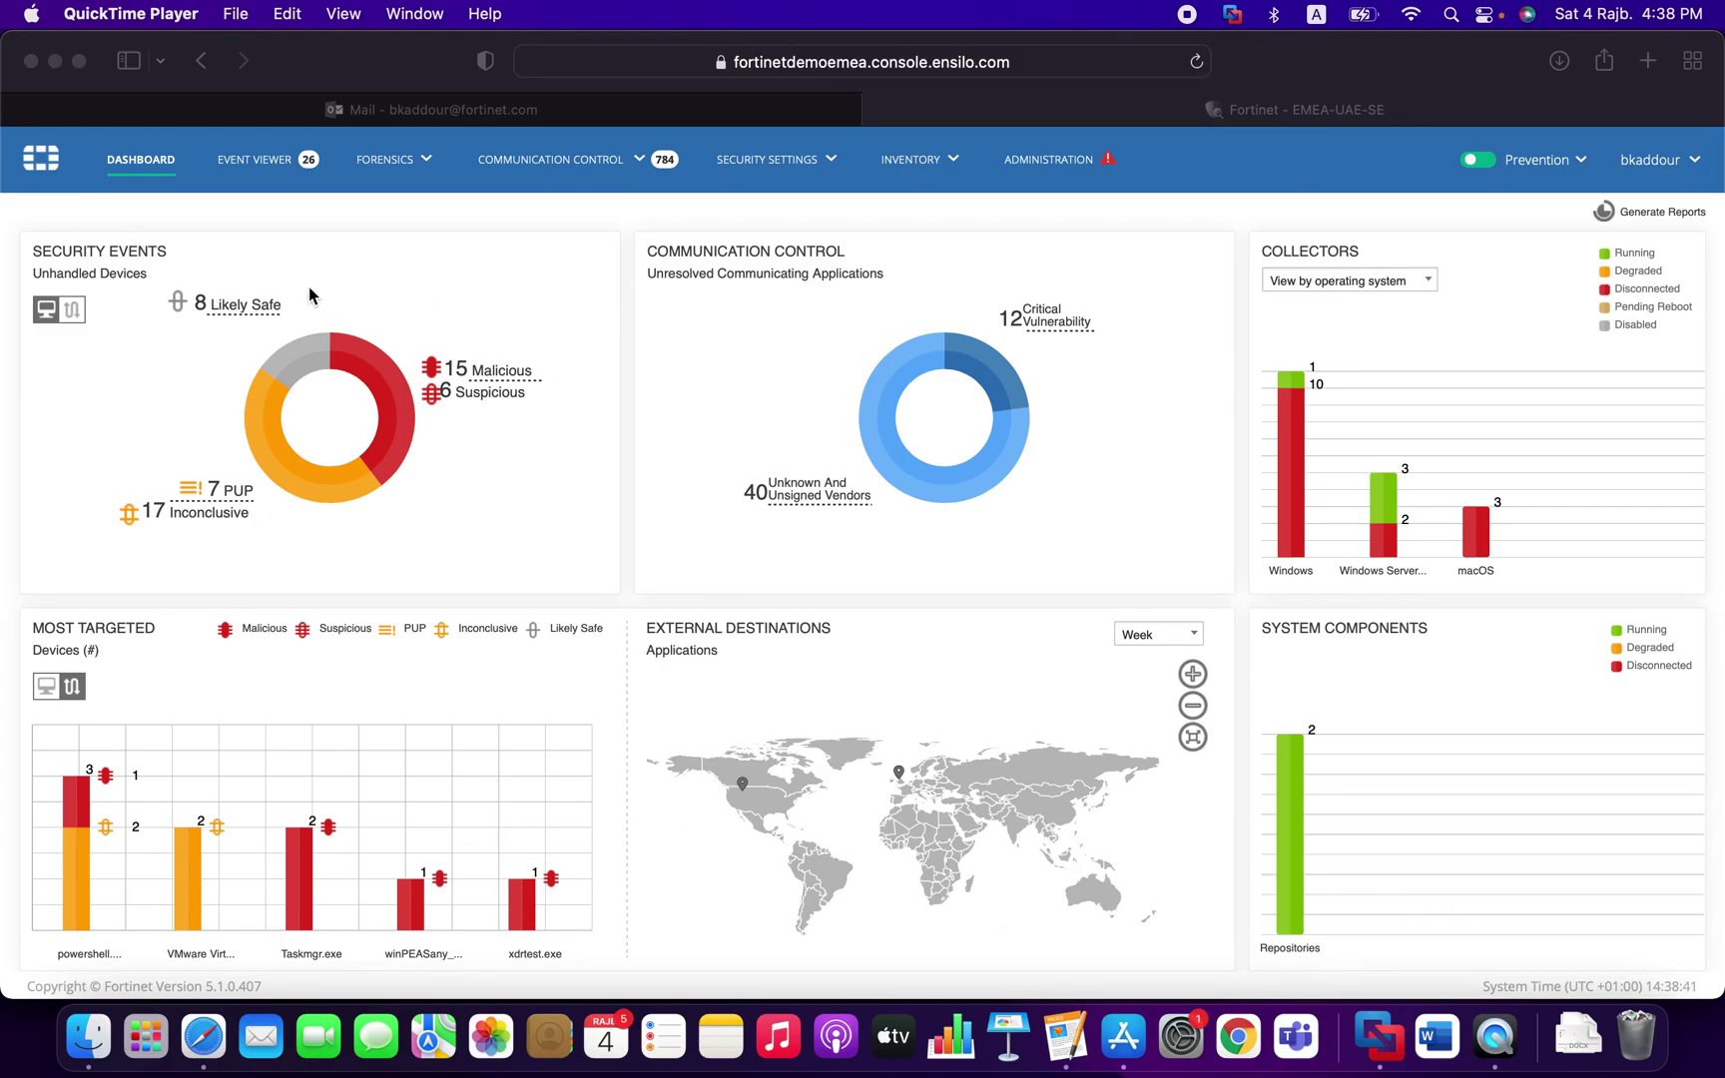
Open the Event Viewer and collapse the event group of device Victim01.
{"action": "left_click", "coordinate": [252, 167]}
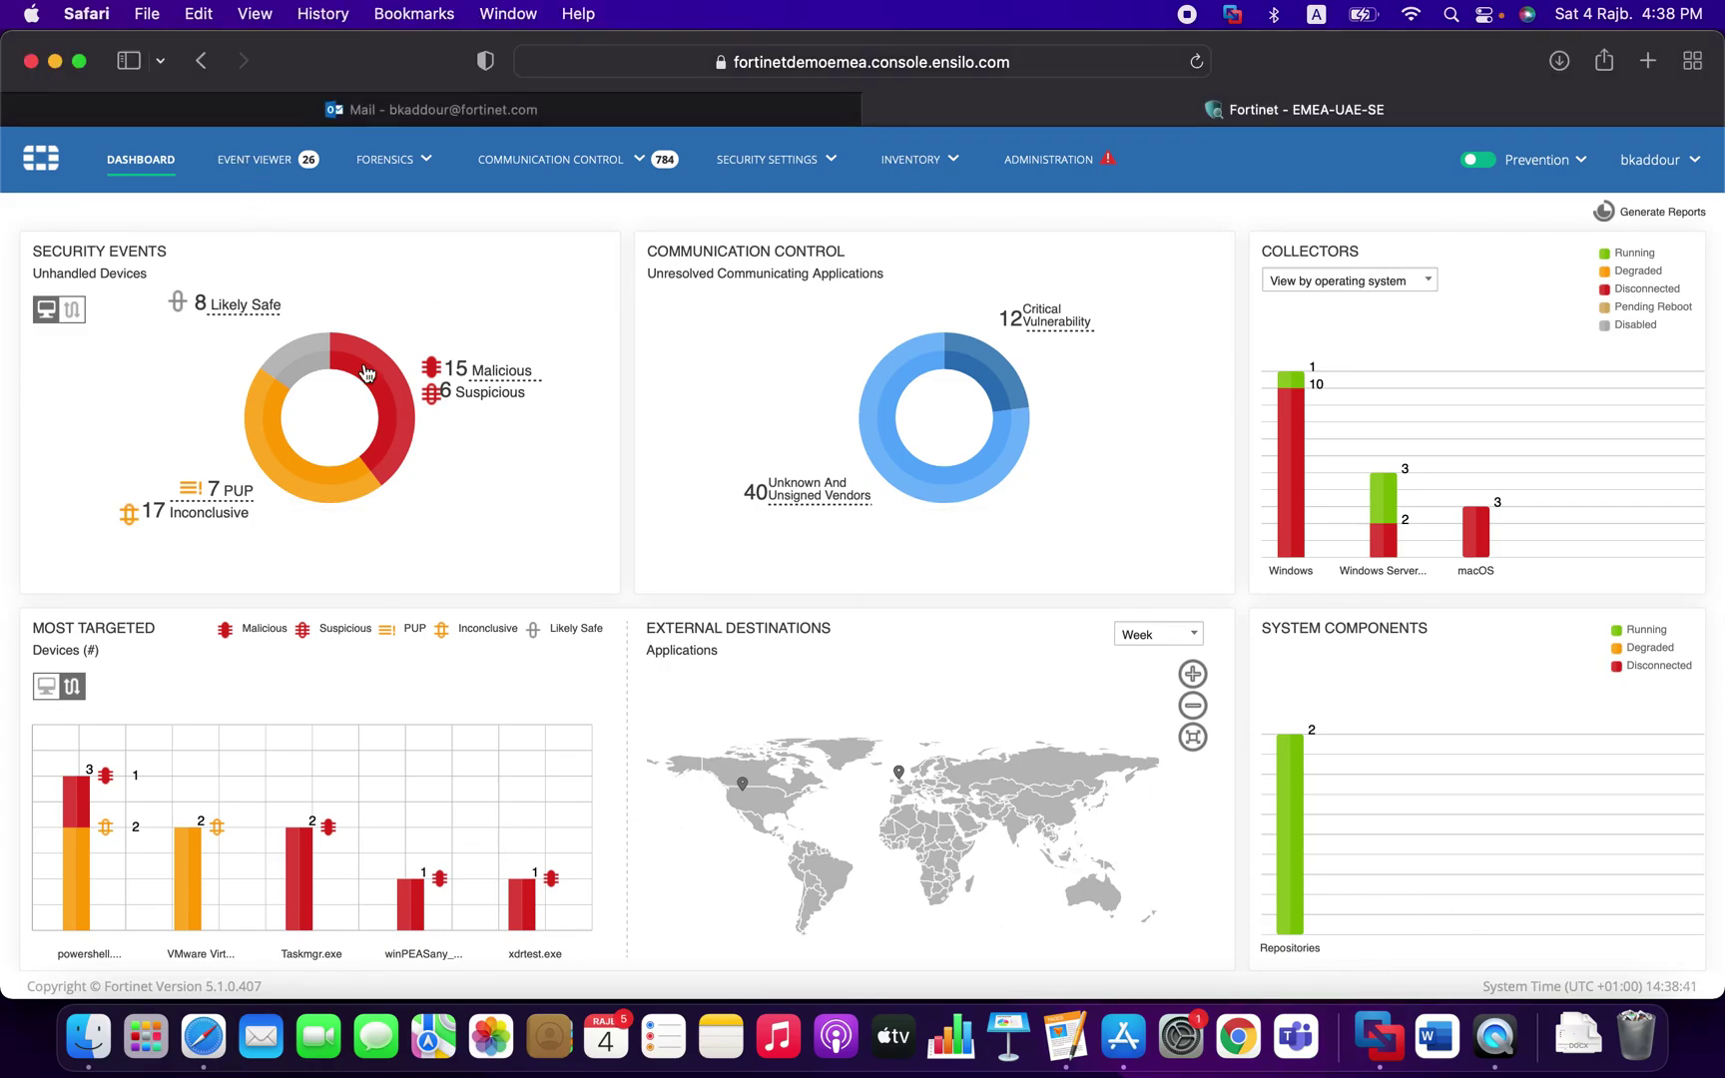
{"action": "left_click", "coordinate": [265, 161]}
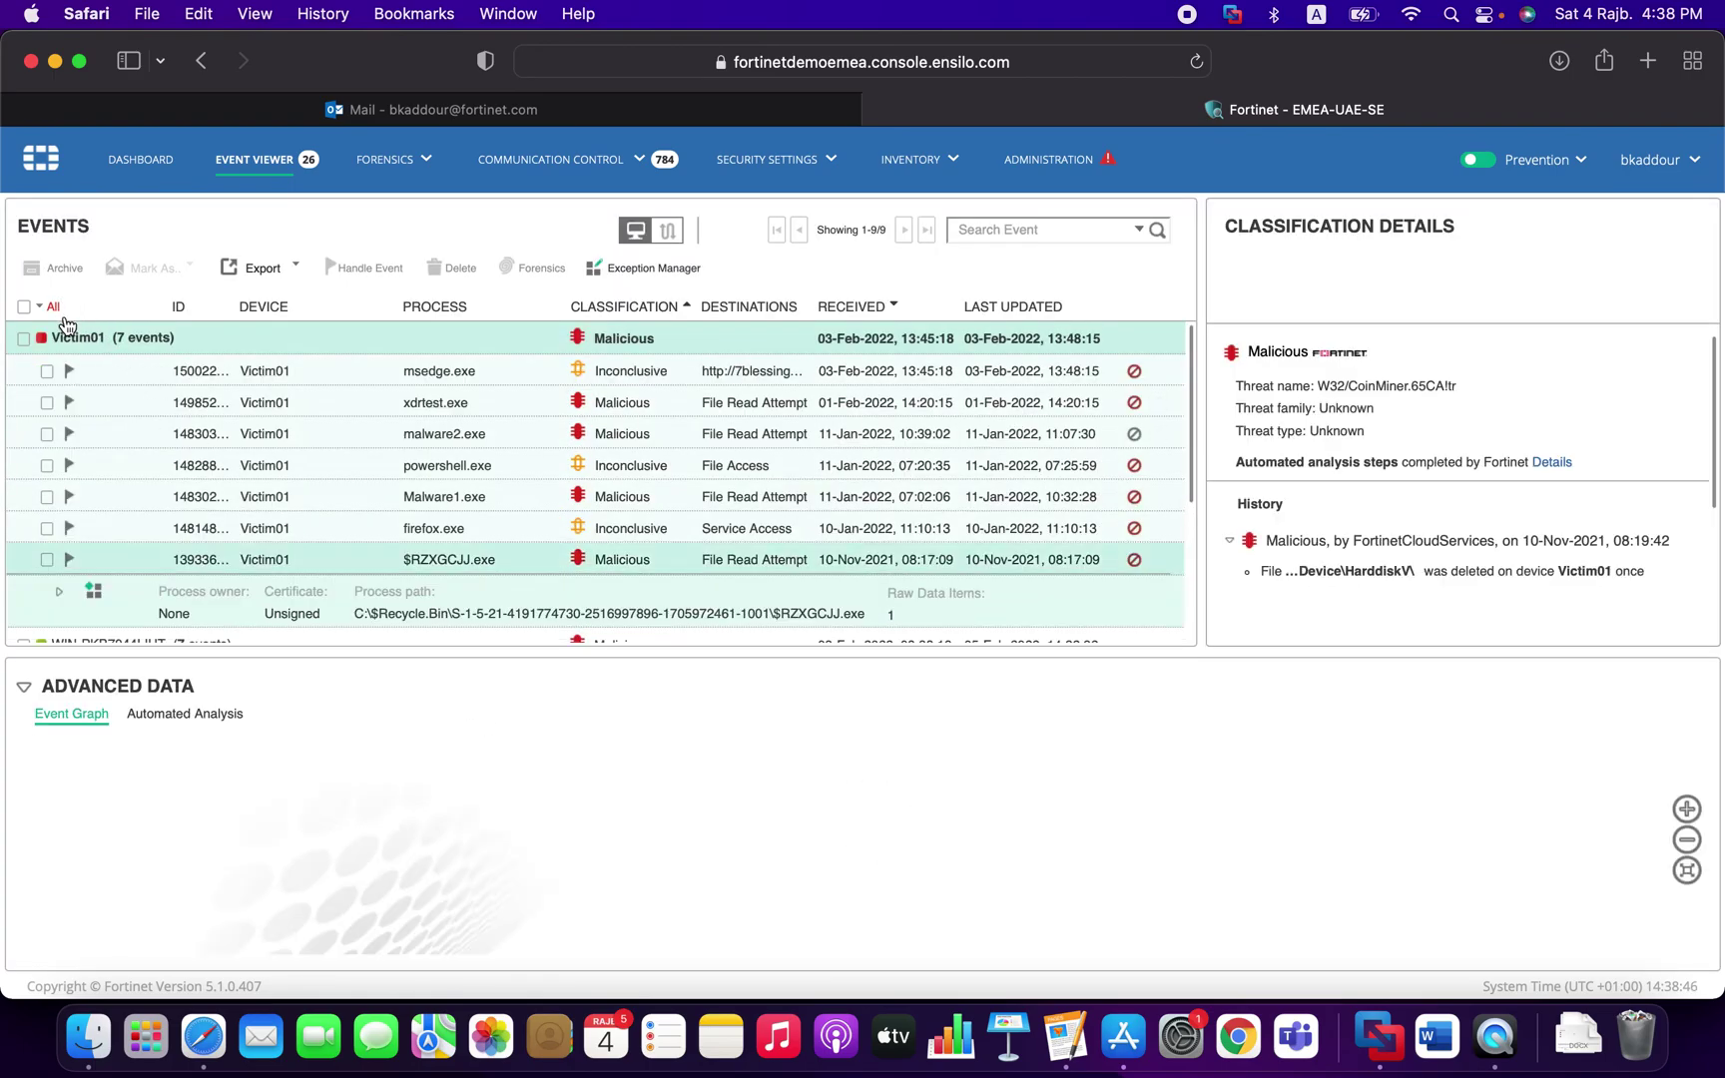
{"action": "left_click", "coordinate": [72, 338]}
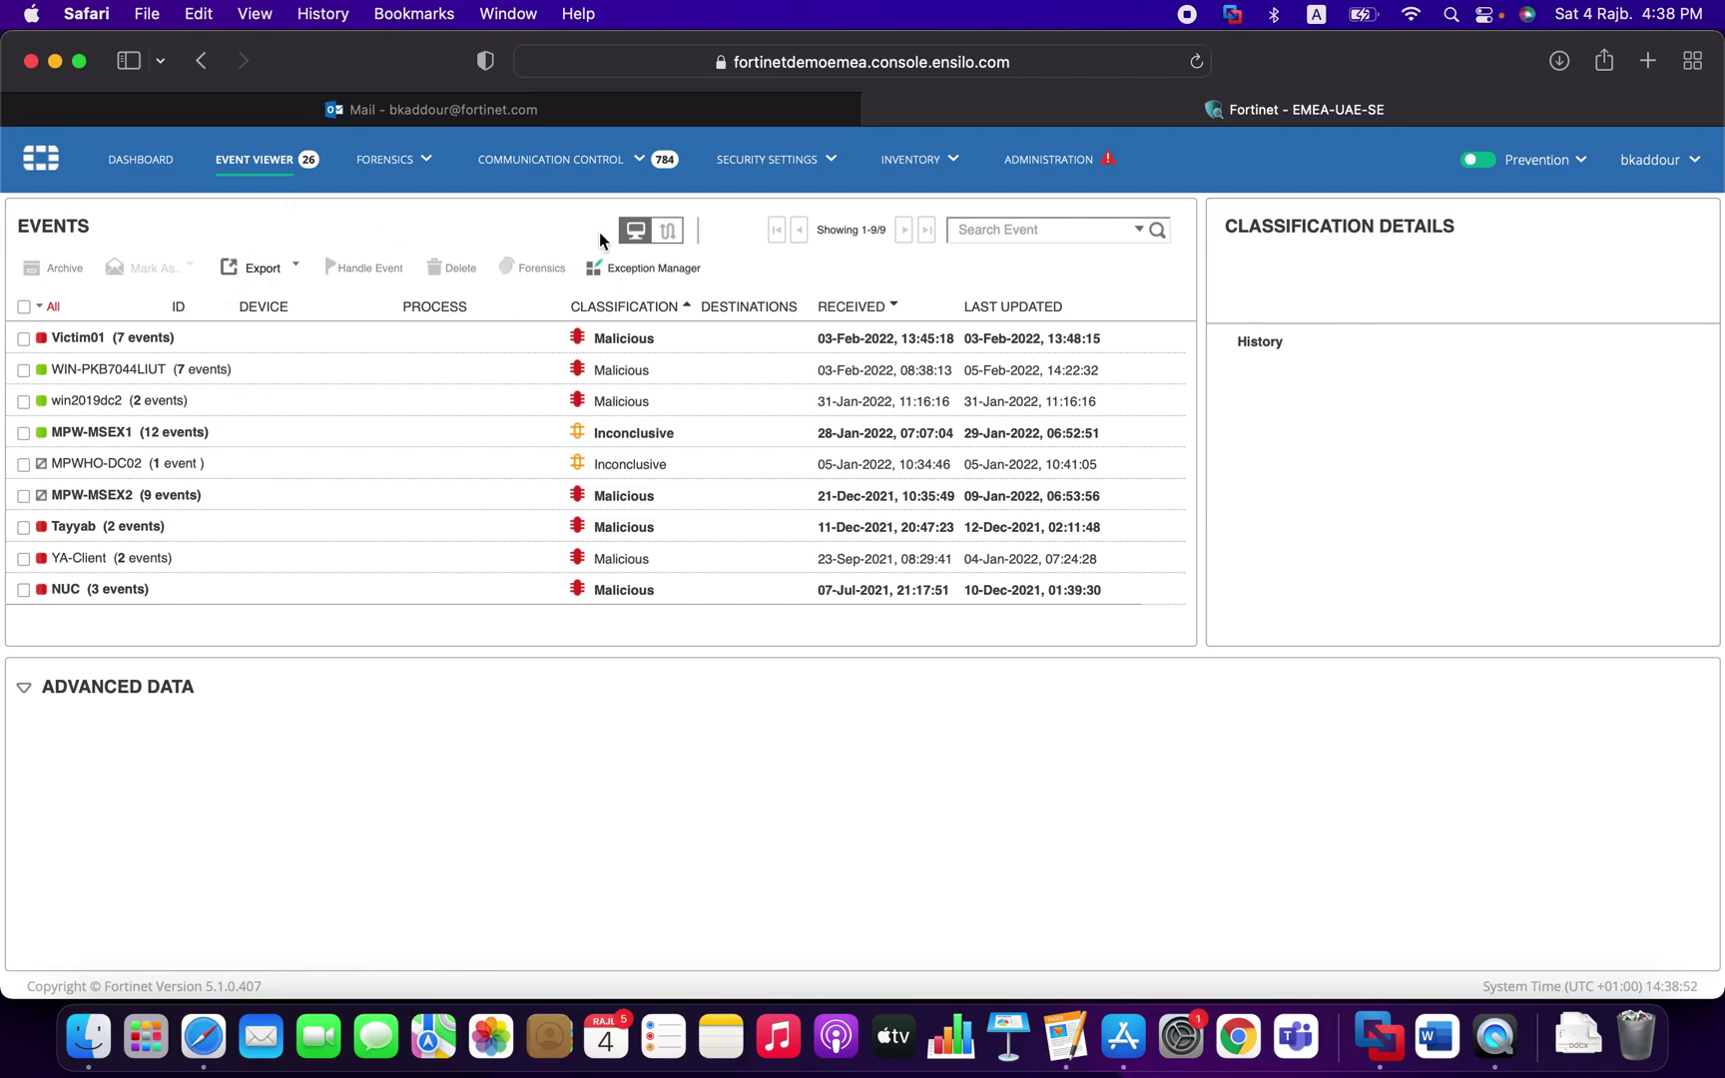
Show the events grouped by process, return to the device grouping and collapse Victim01.
{"action": "left_click", "coordinate": [667, 231]}
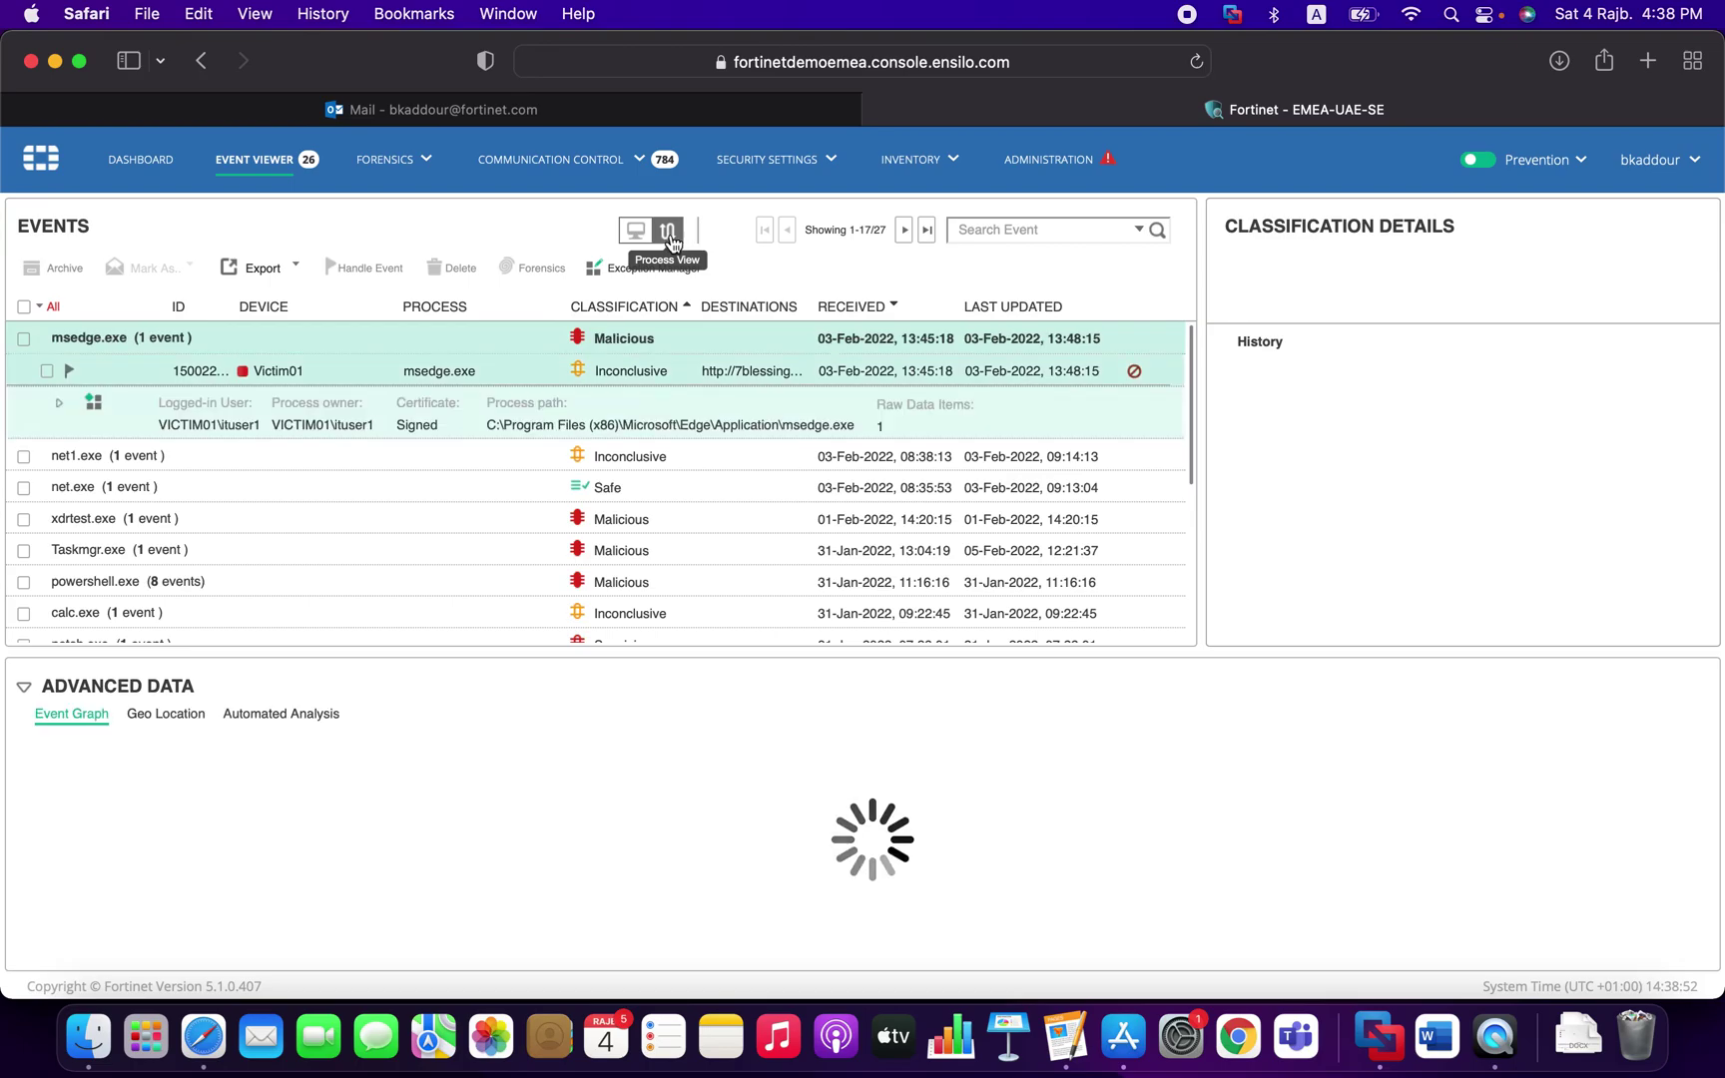
{"action": "left_click", "coordinate": [635, 233]}
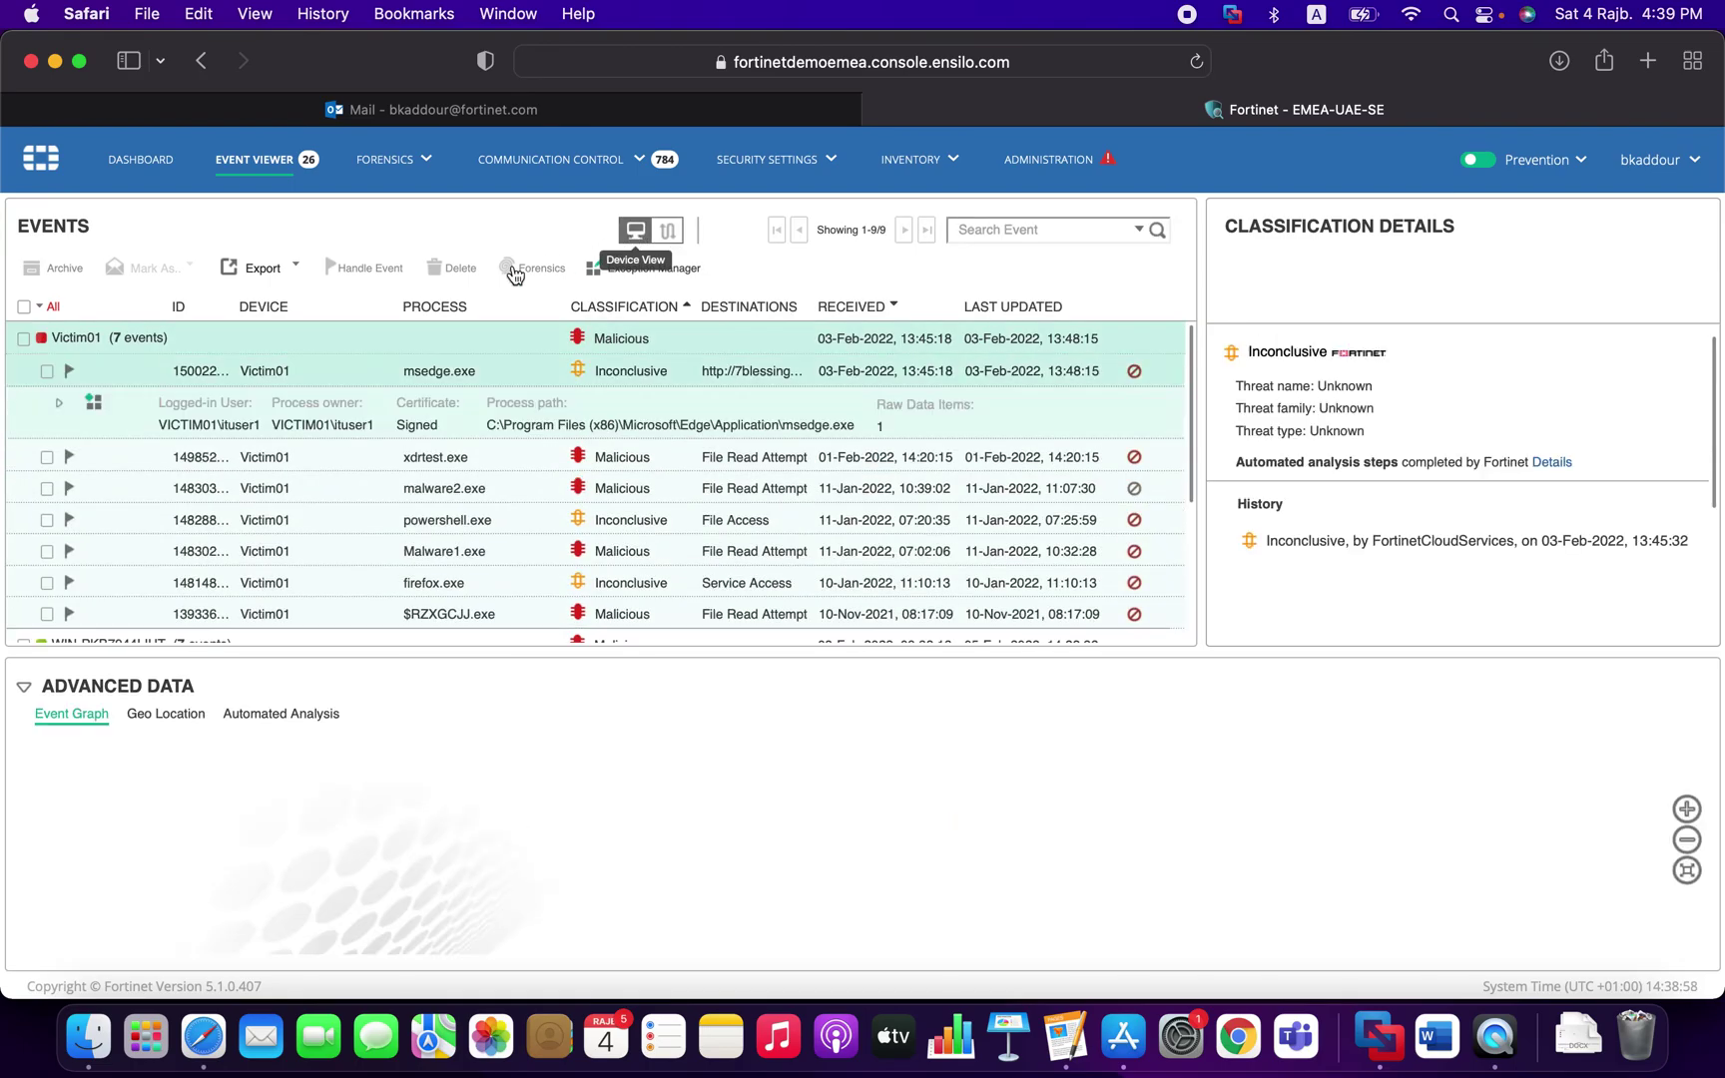
{"action": "left_click", "coordinate": [124, 345]}
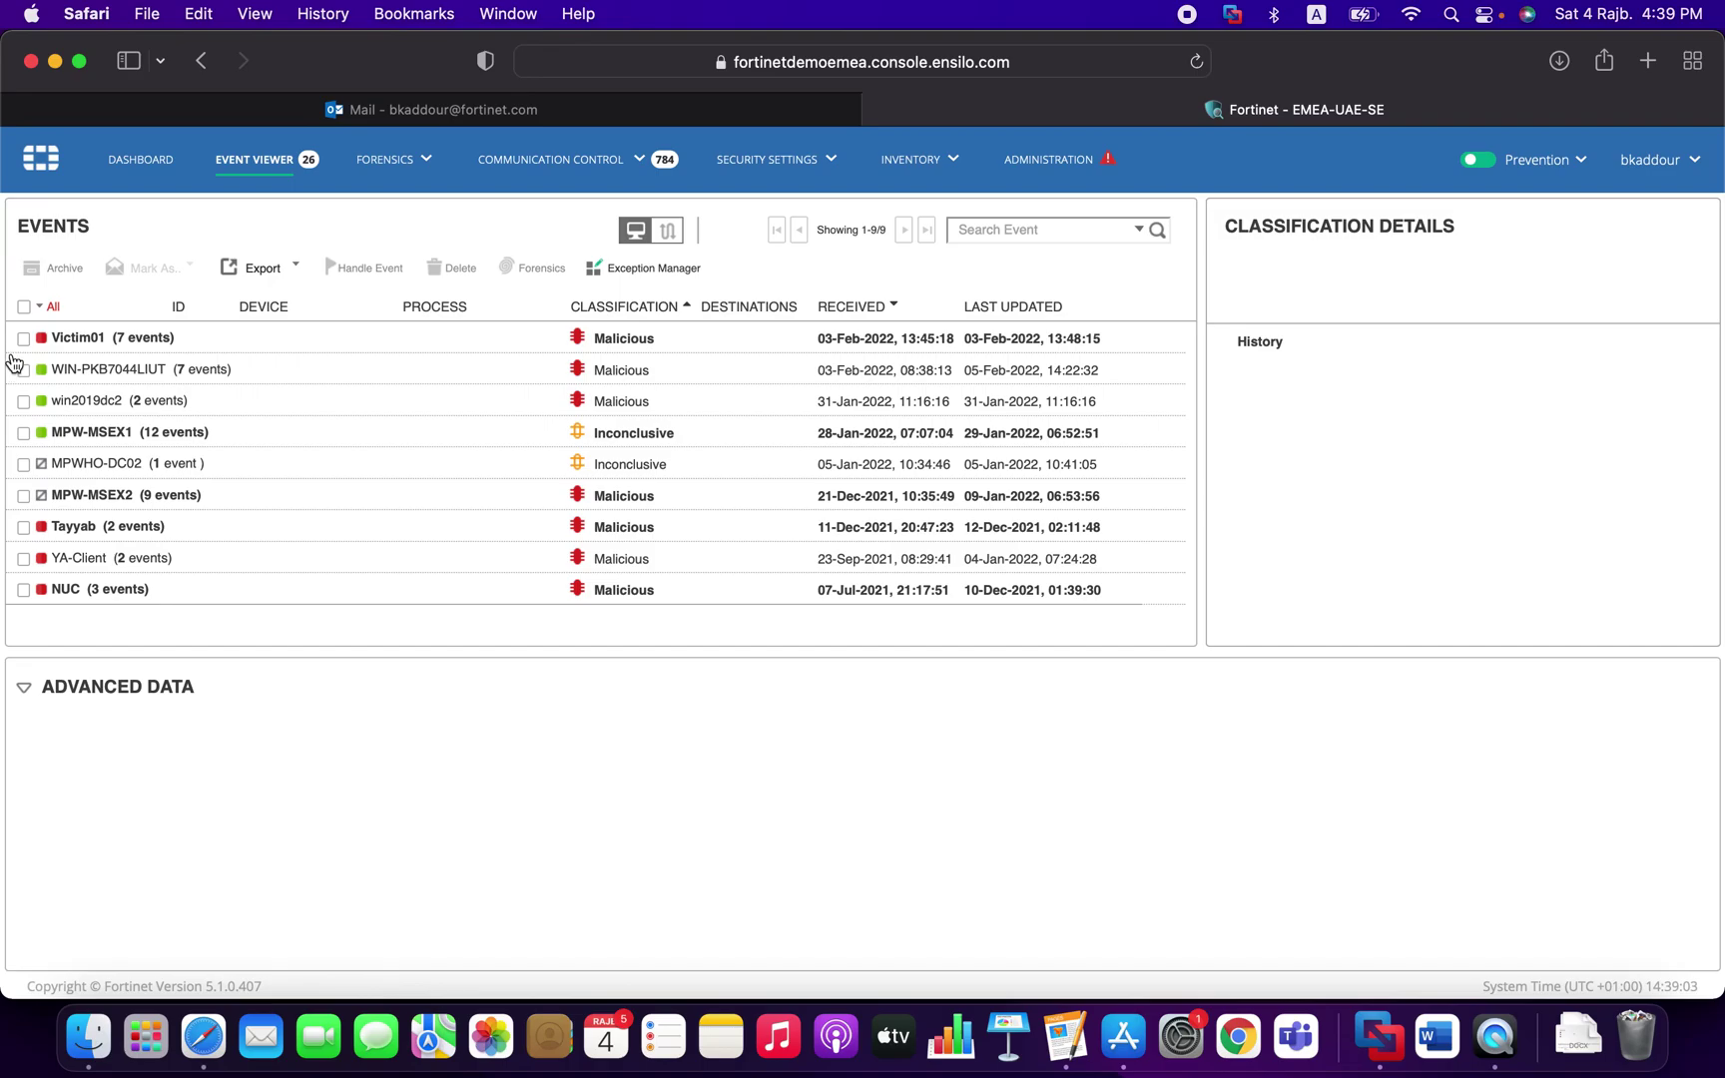
Expand the events of device WIN-PKB7044LIUT and look through them.
{"action": "left_click", "coordinate": [85, 374]}
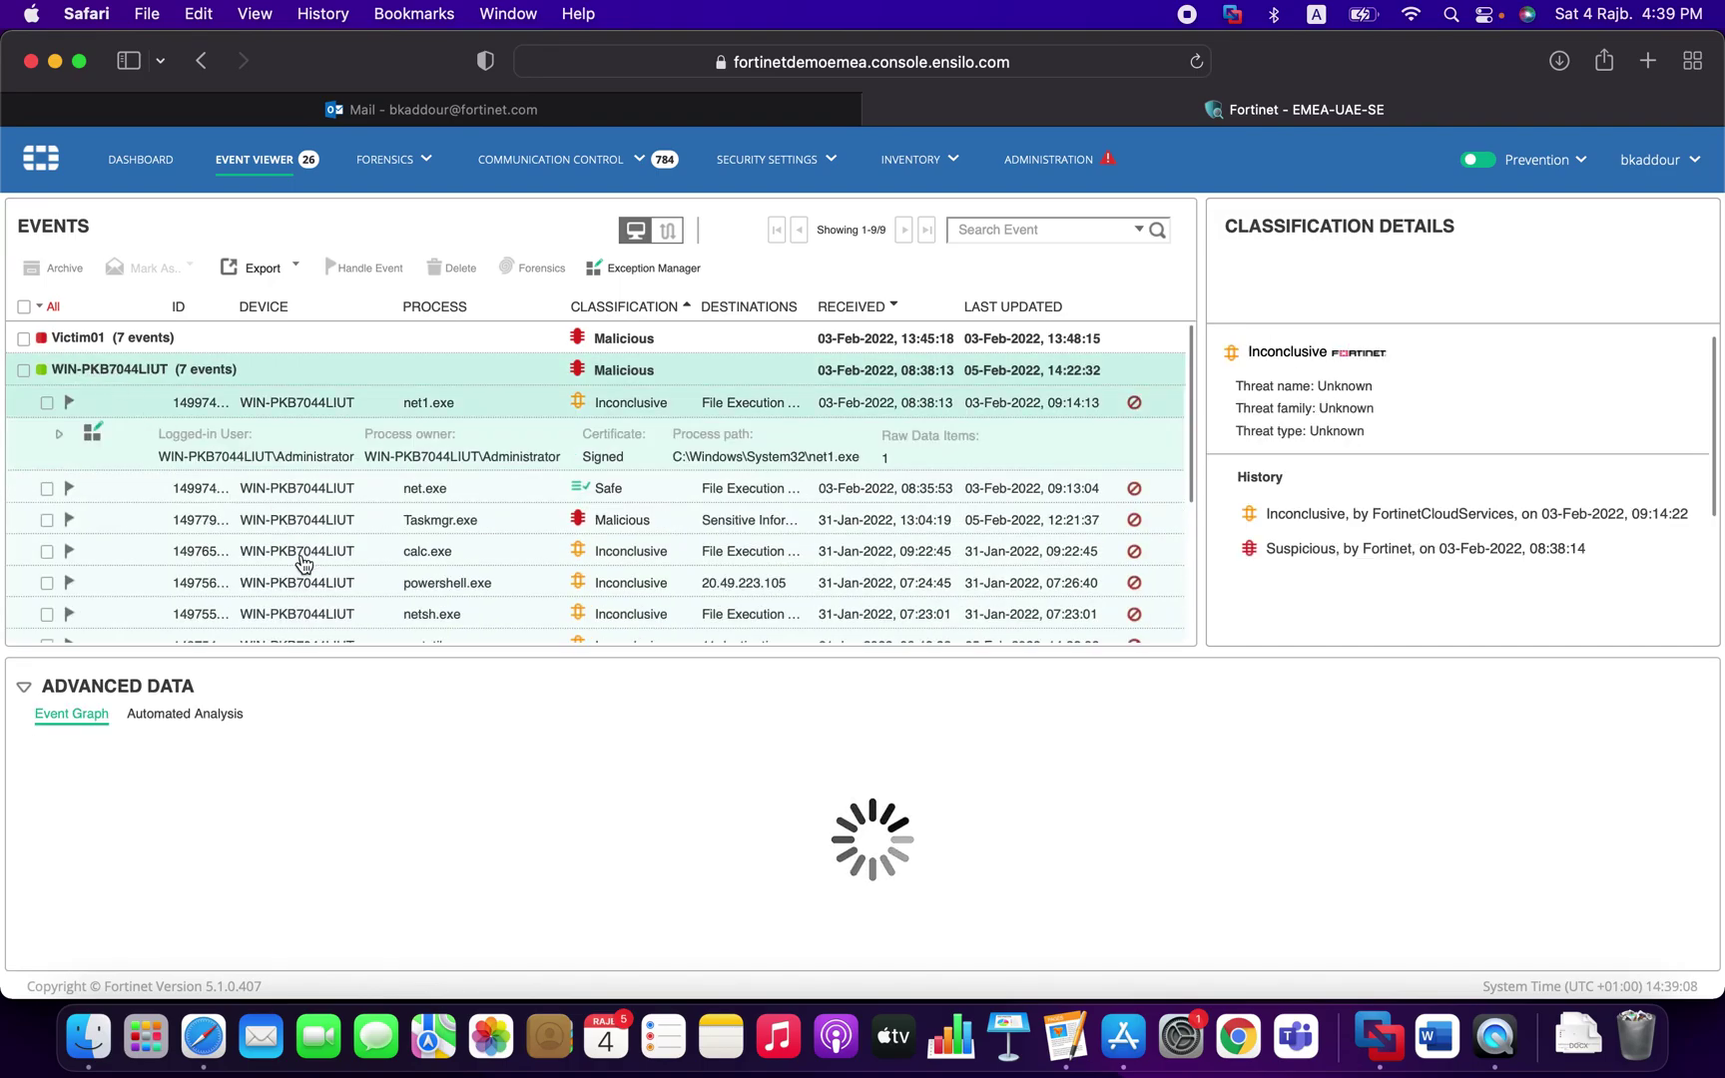
{"action": "scroll", "coordinate": [303, 564], "scroll_direction": "down", "scroll_amount": 5}
{"action": "scroll", "coordinate": [304, 564], "scroll_direction": "up", "scroll_amount": 5}
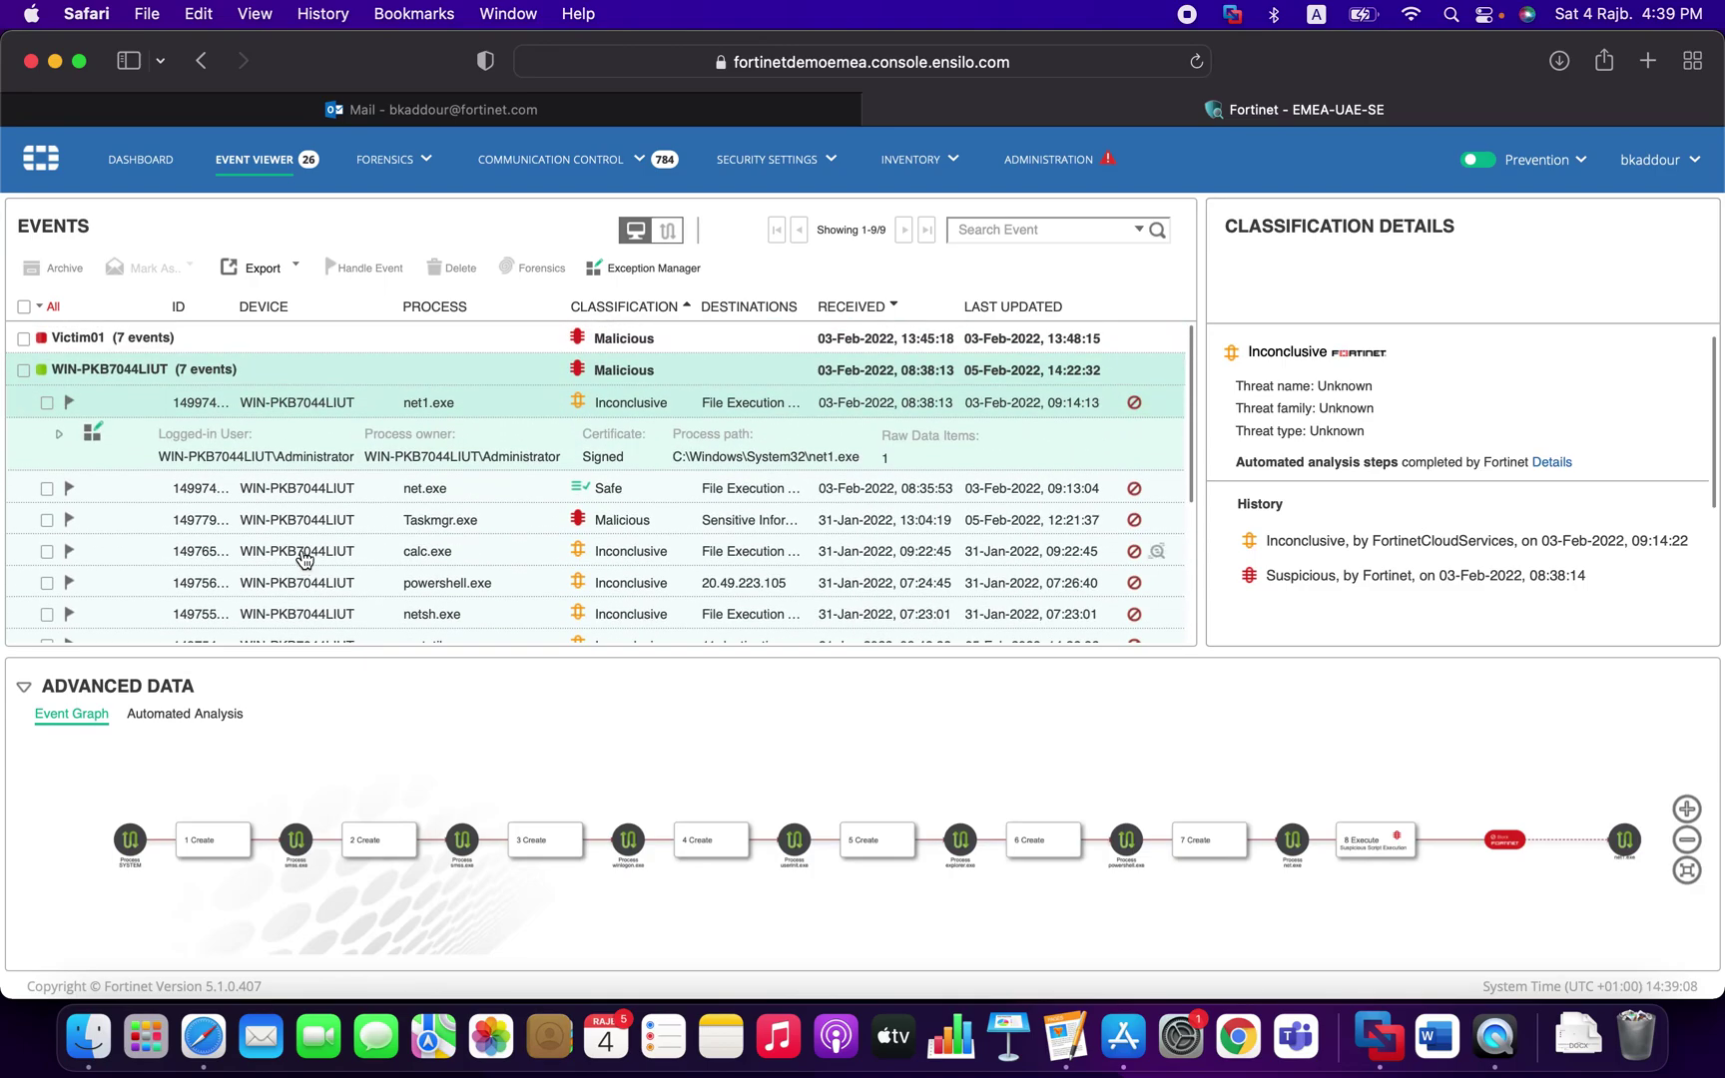
Group the events by process, collapse the msedge.exe group and switch back to the device view.
{"action": "left_click", "coordinate": [668, 241]}
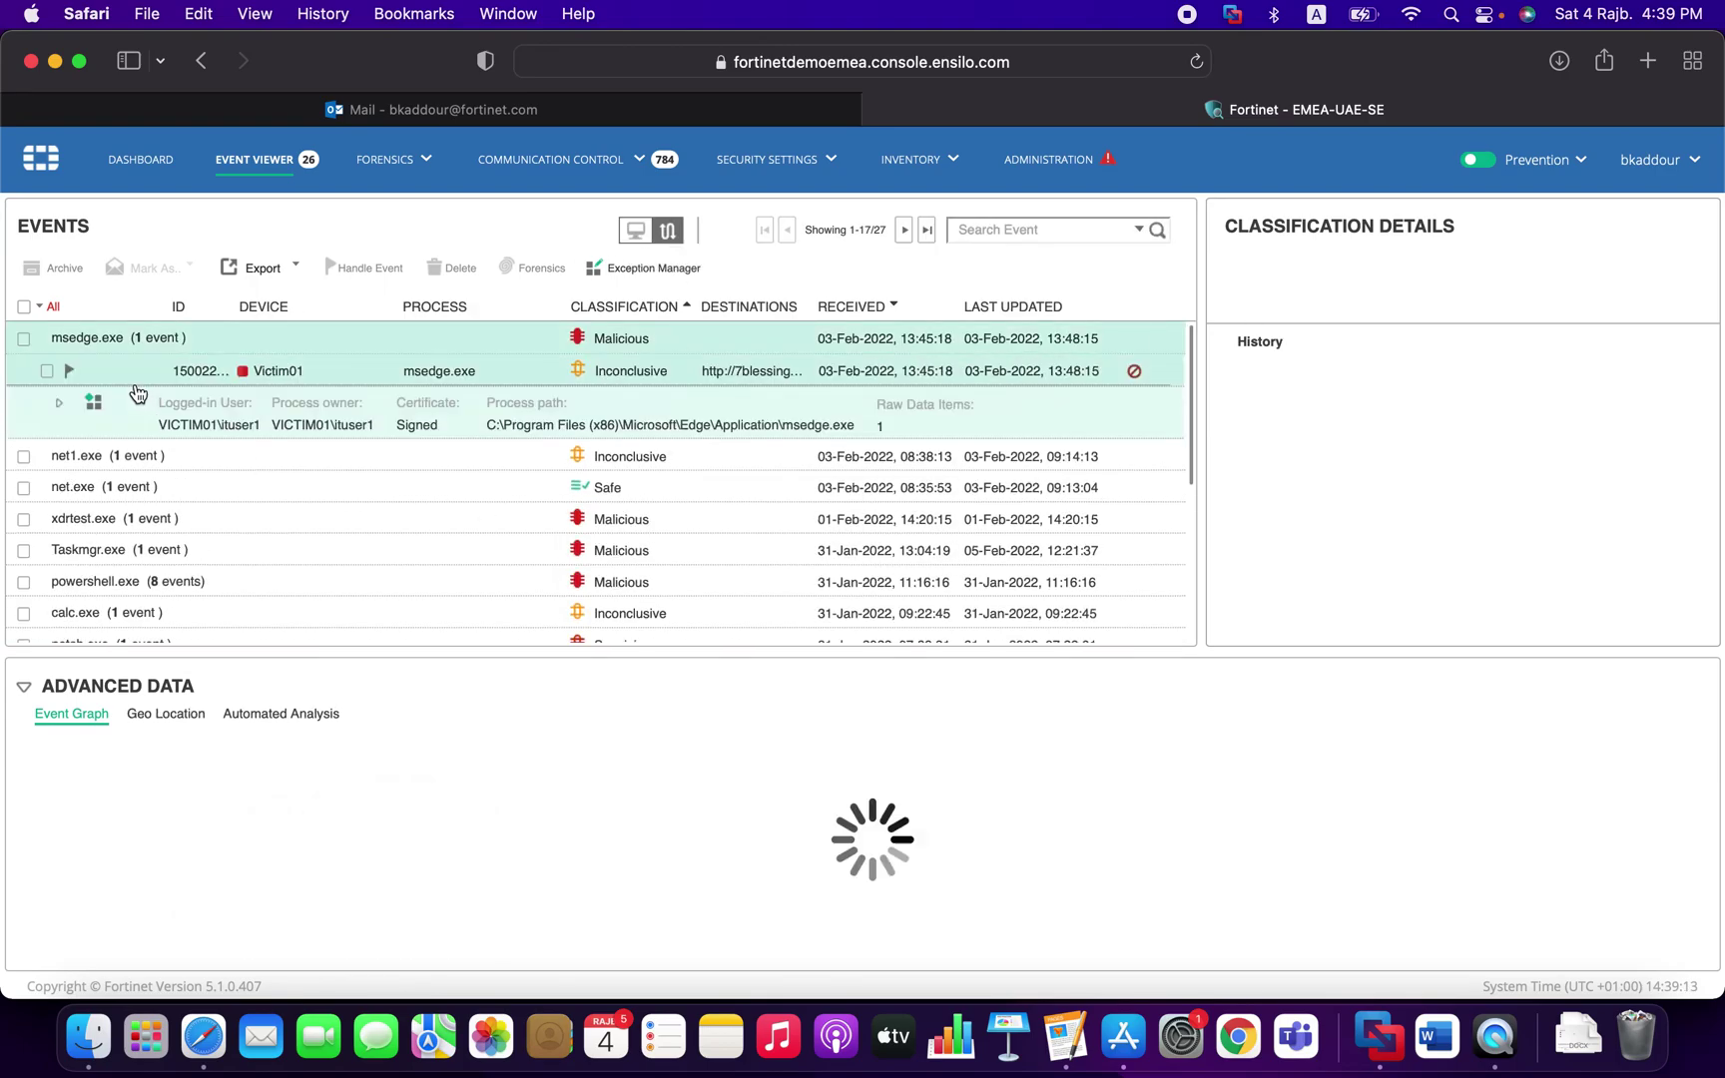
{"action": "left_click", "coordinate": [127, 347]}
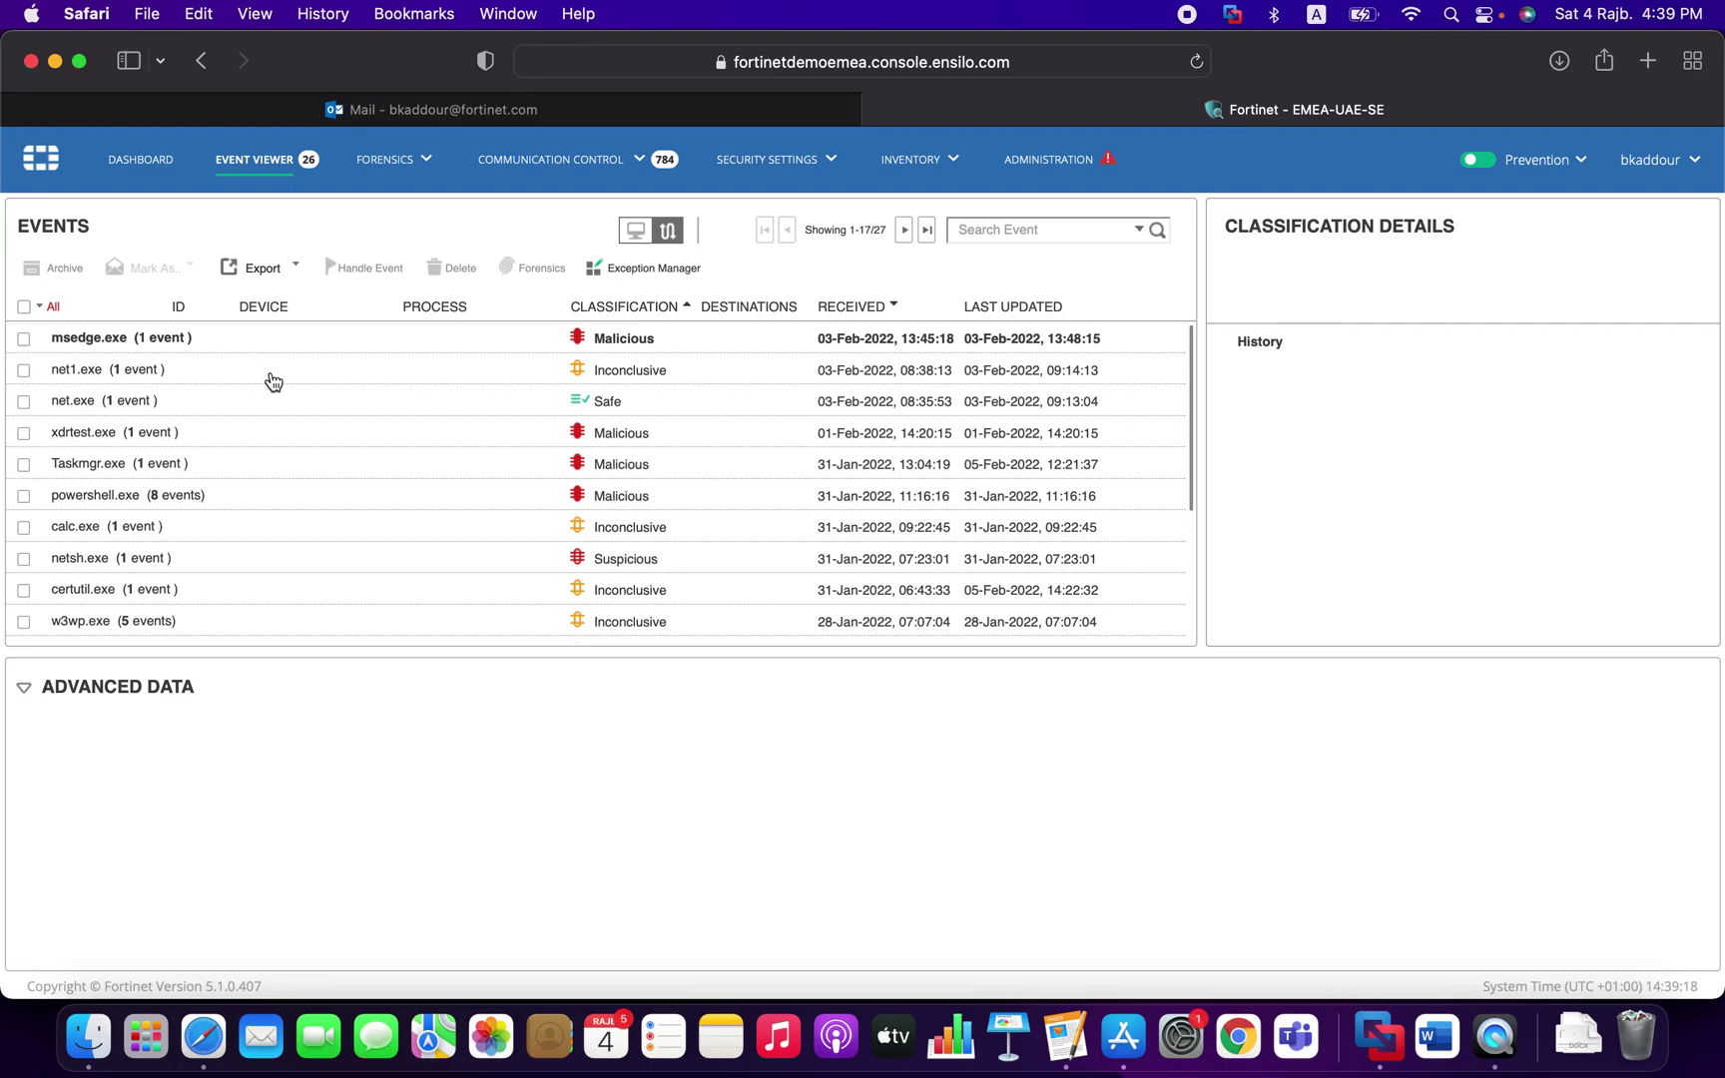
{"action": "left_click", "coordinate": [638, 231]}
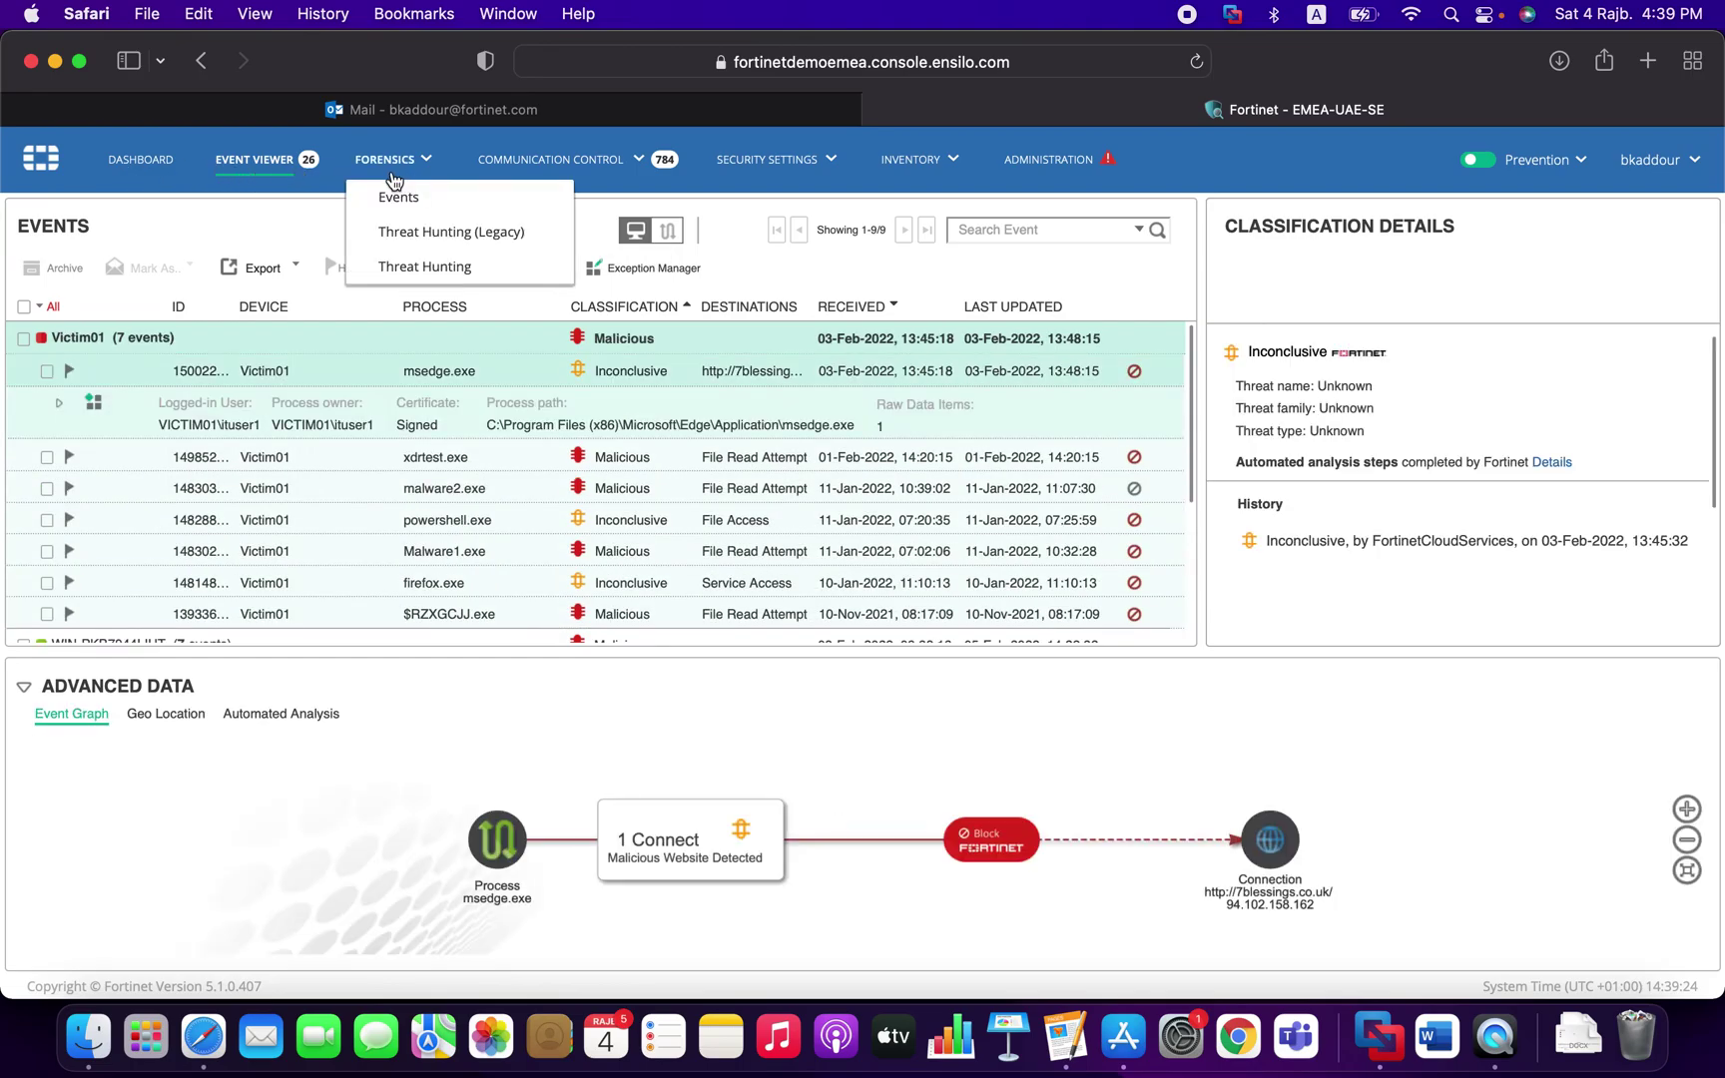
Expand the events of device WIN-PKB7044LIUT and select its certutil.exe event.
{"action": "left_click", "coordinate": [95, 346]}
{"action": "left_click", "coordinate": [108, 371]}
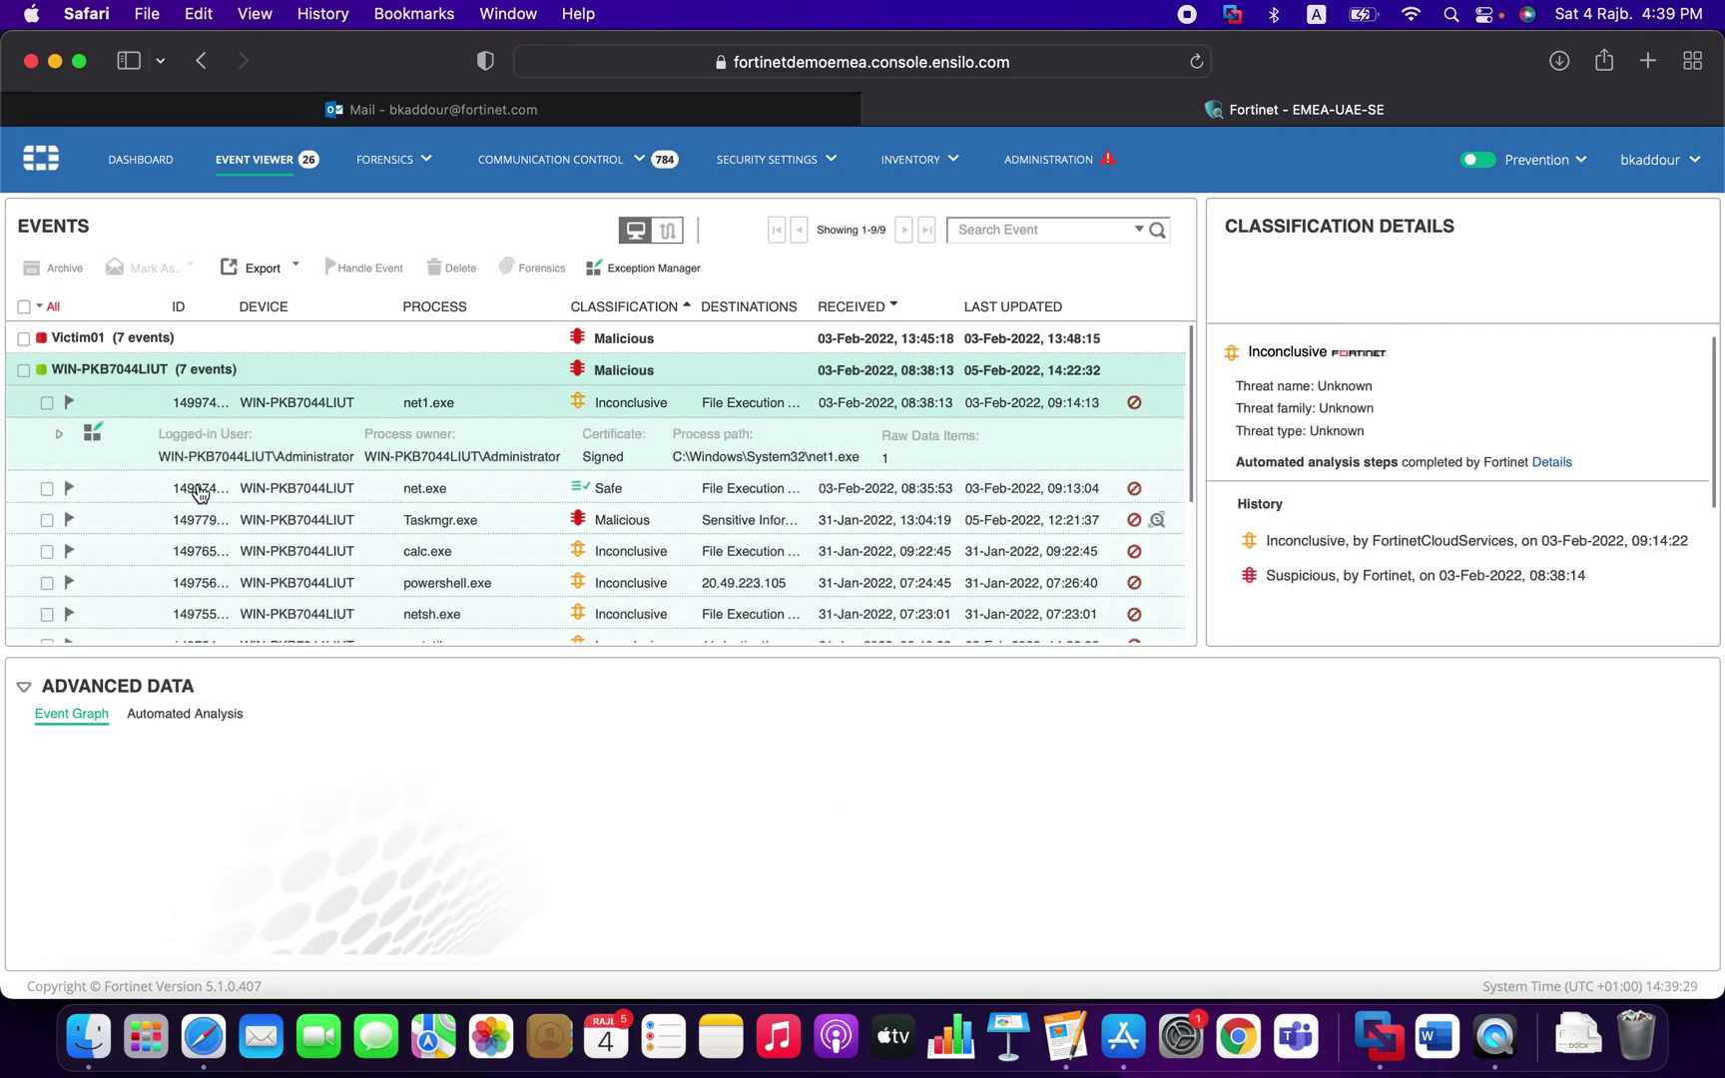
{"action": "scroll", "coordinate": [200, 493], "scroll_direction": "down", "scroll_amount": 5}
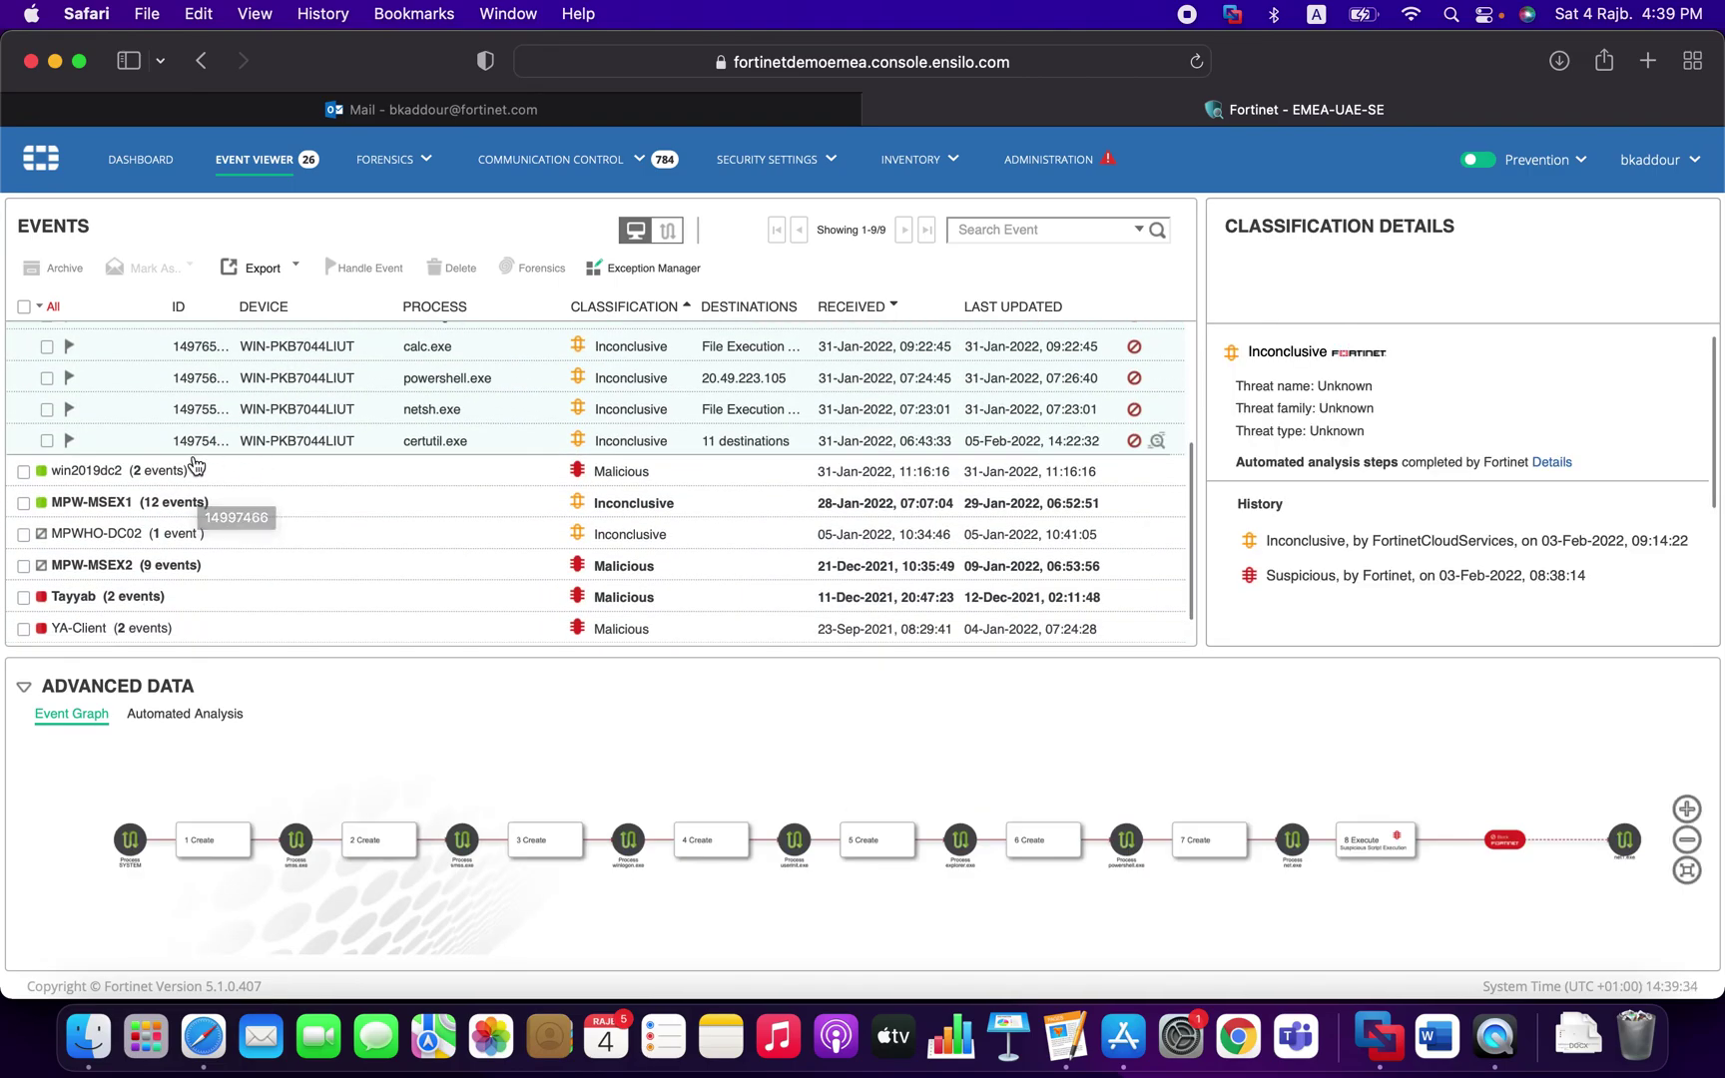
{"action": "left_click", "coordinate": [45, 441]}
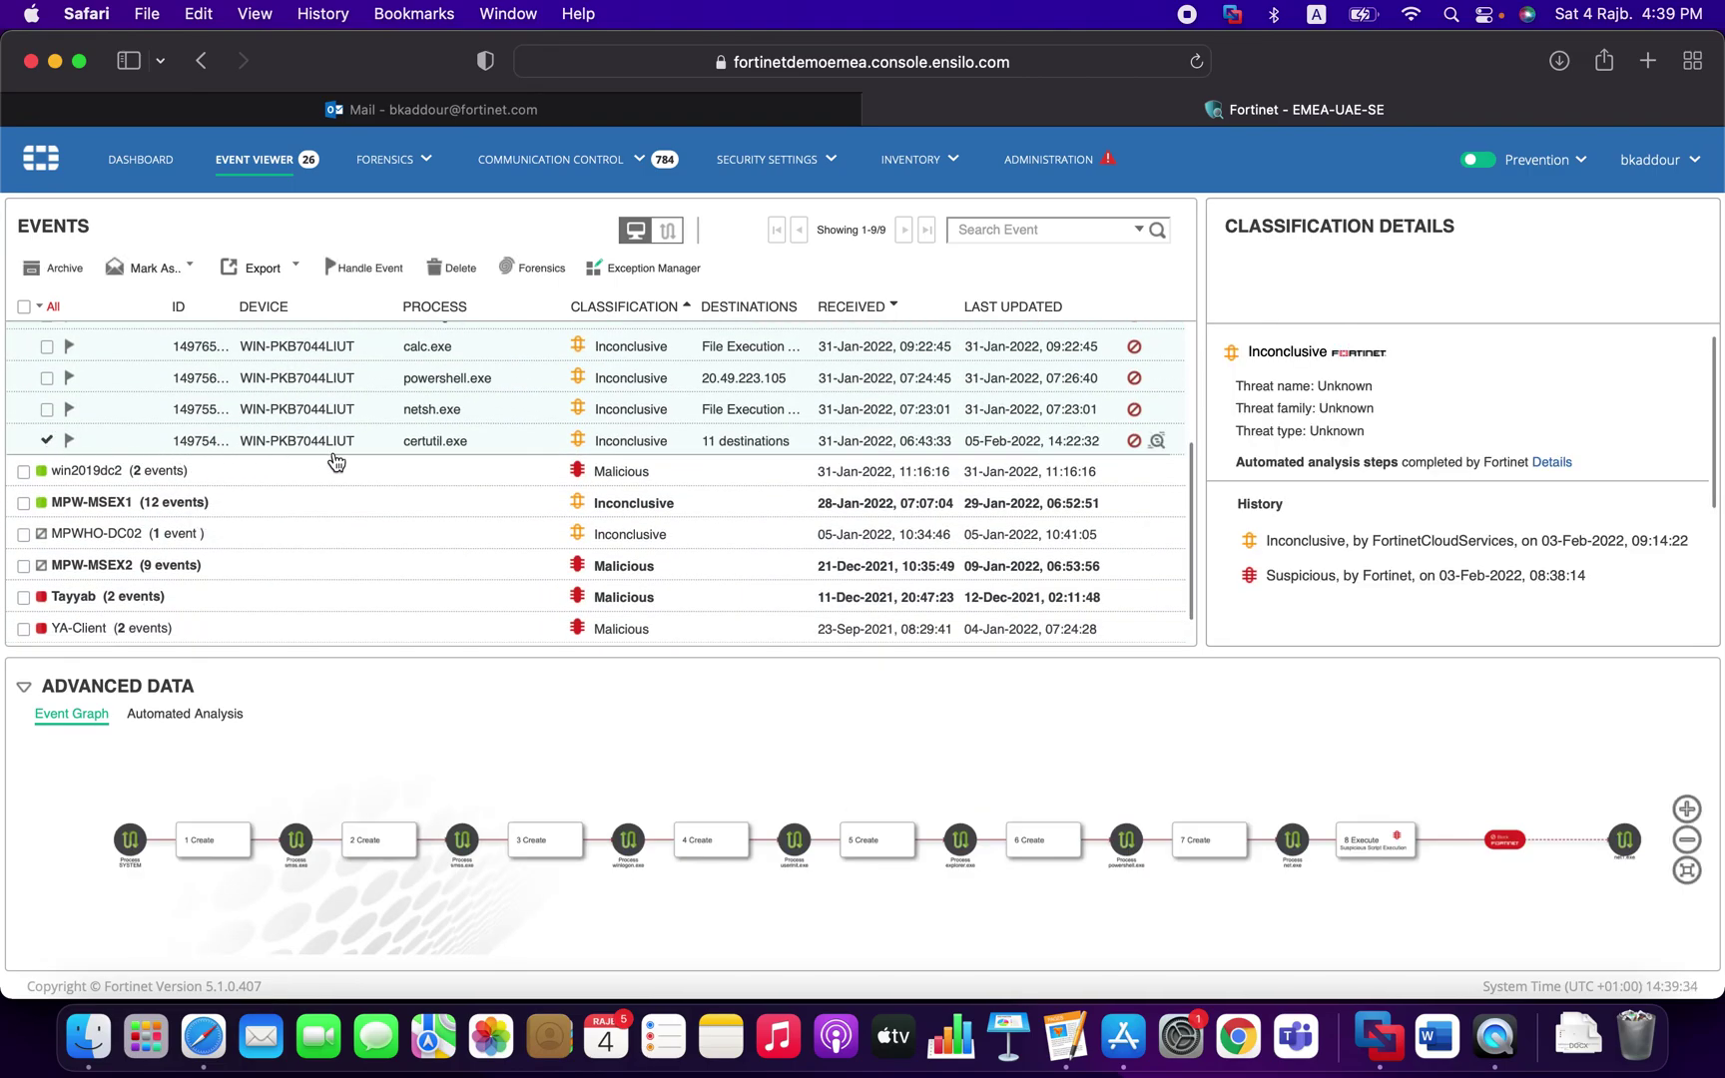
Switch to the Windows Server 2016 virtual machine in VMware Fusion and open File Explorer there.
{"action": "left_click", "coordinate": [1378, 1038]}
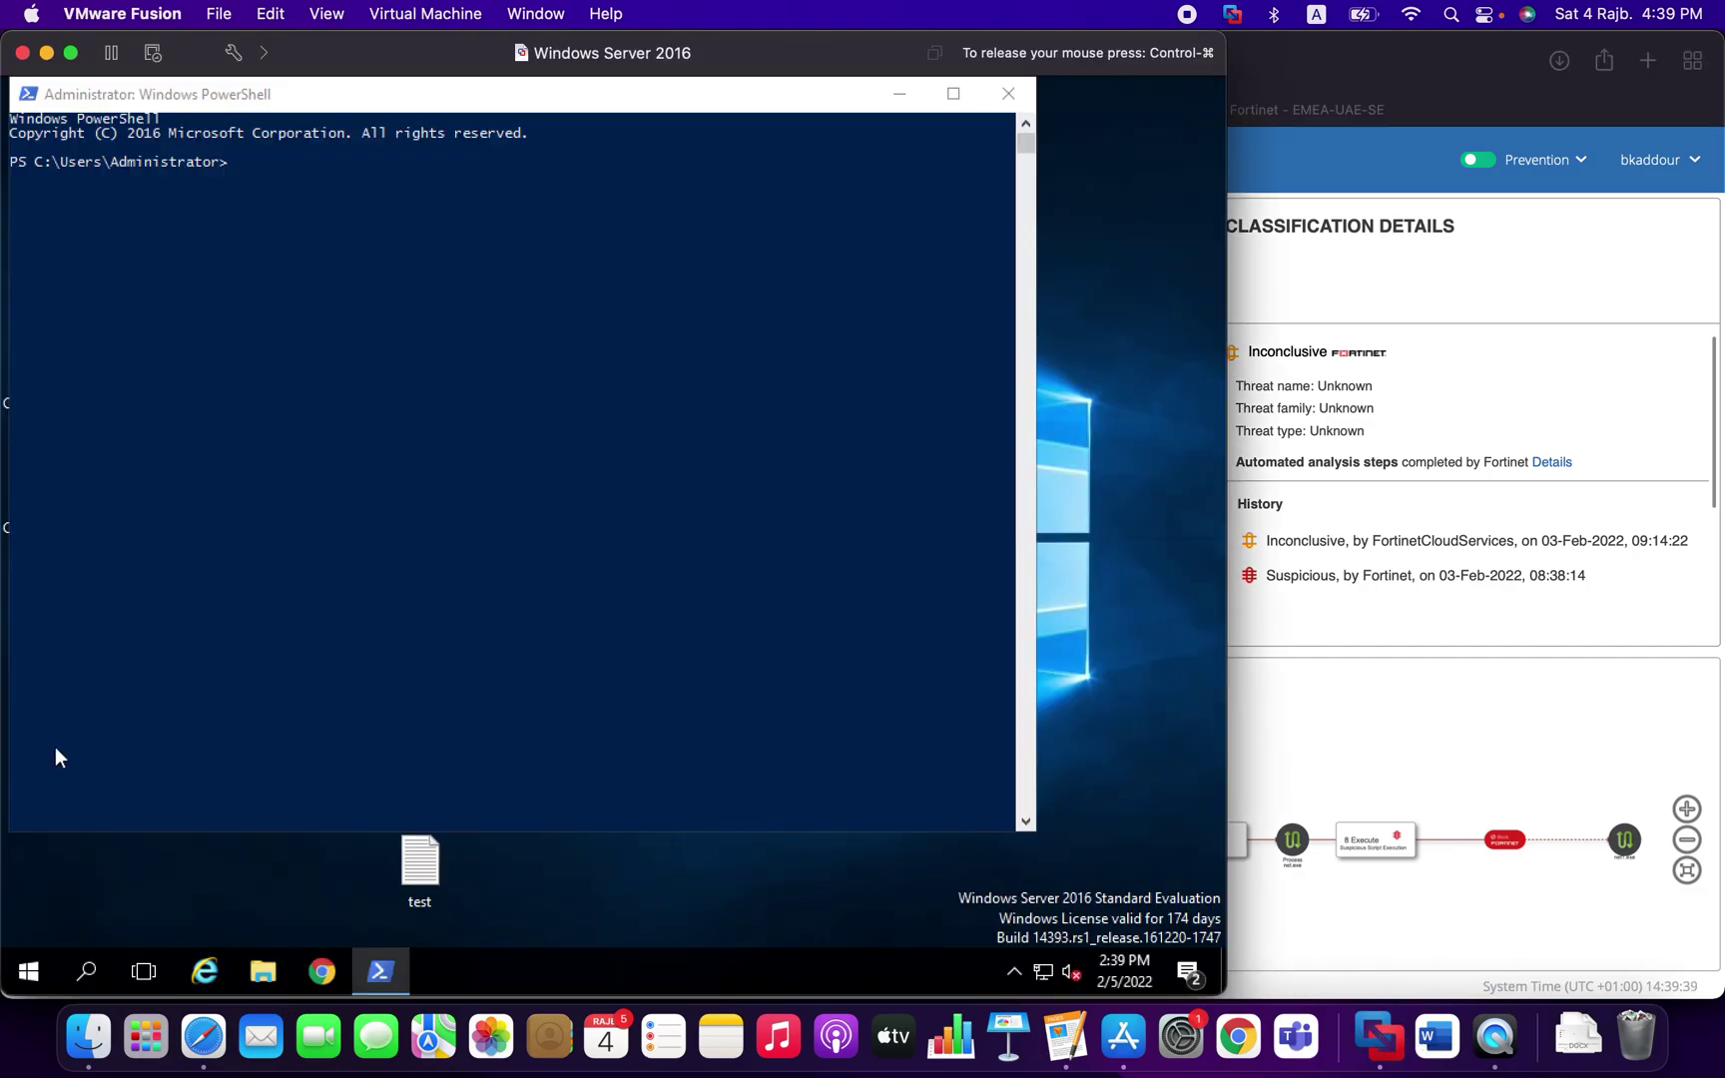
{"action": "left_click", "coordinate": [262, 972]}
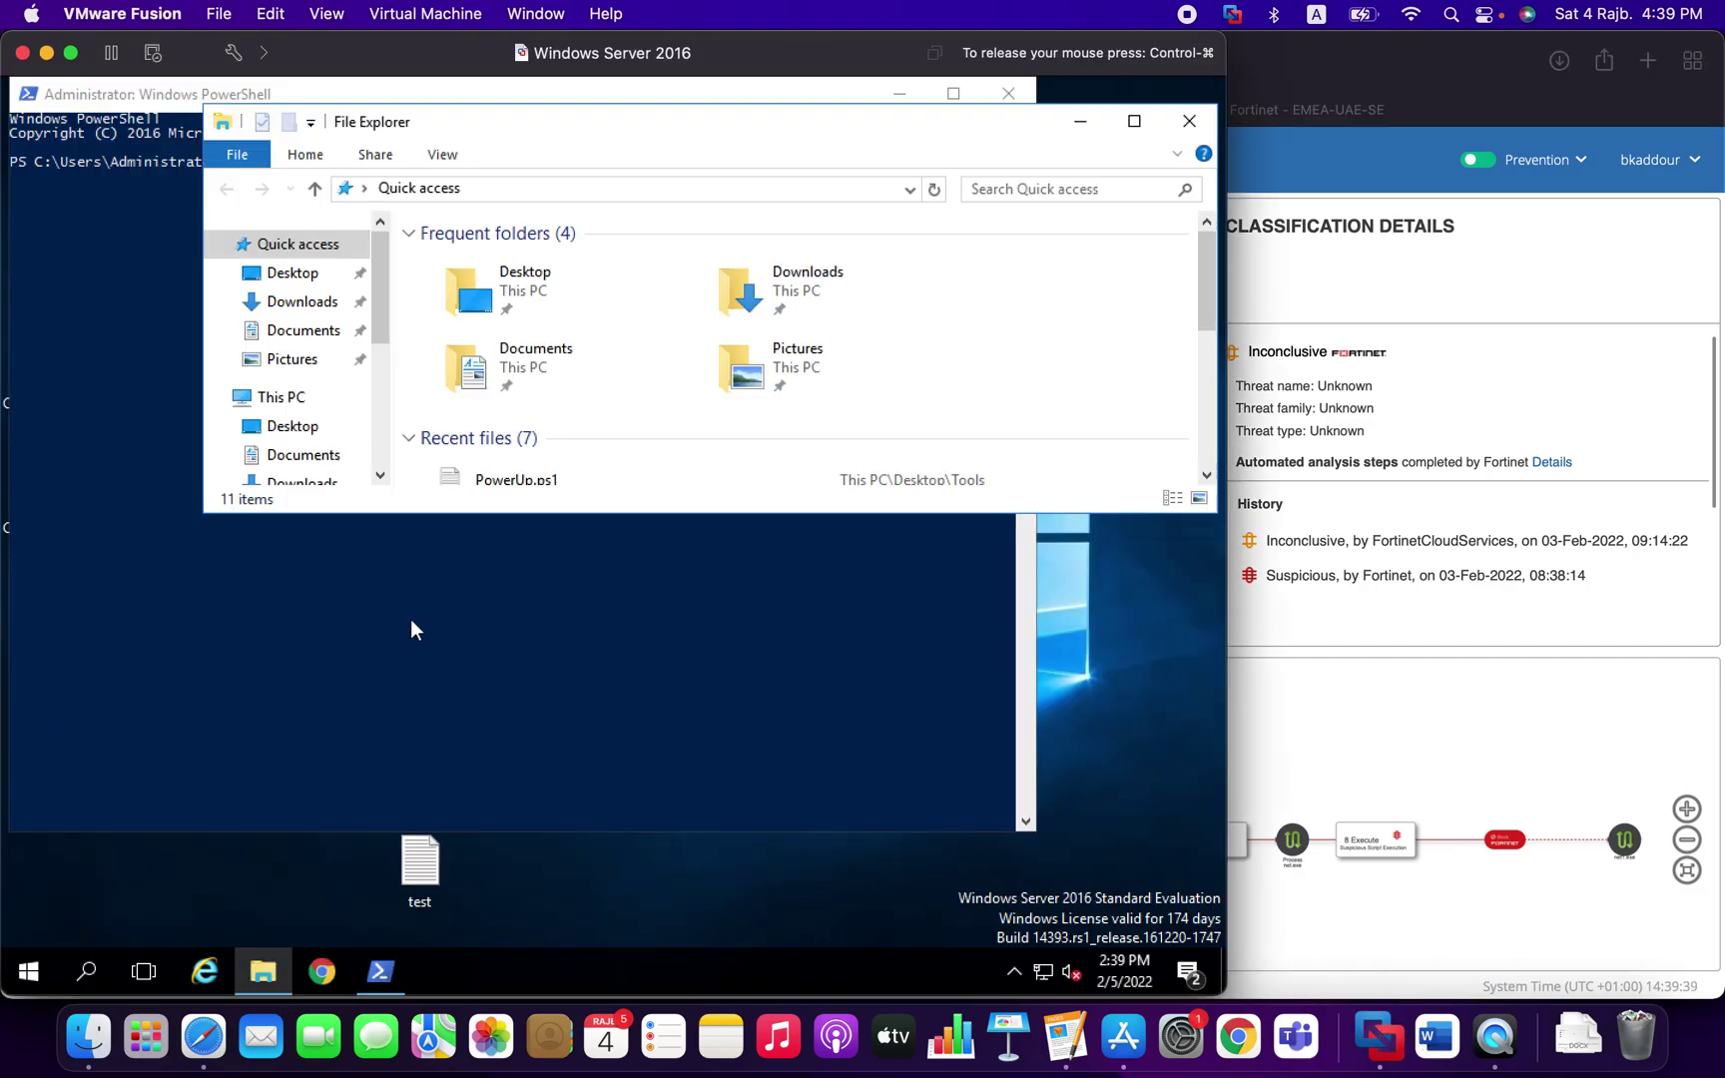
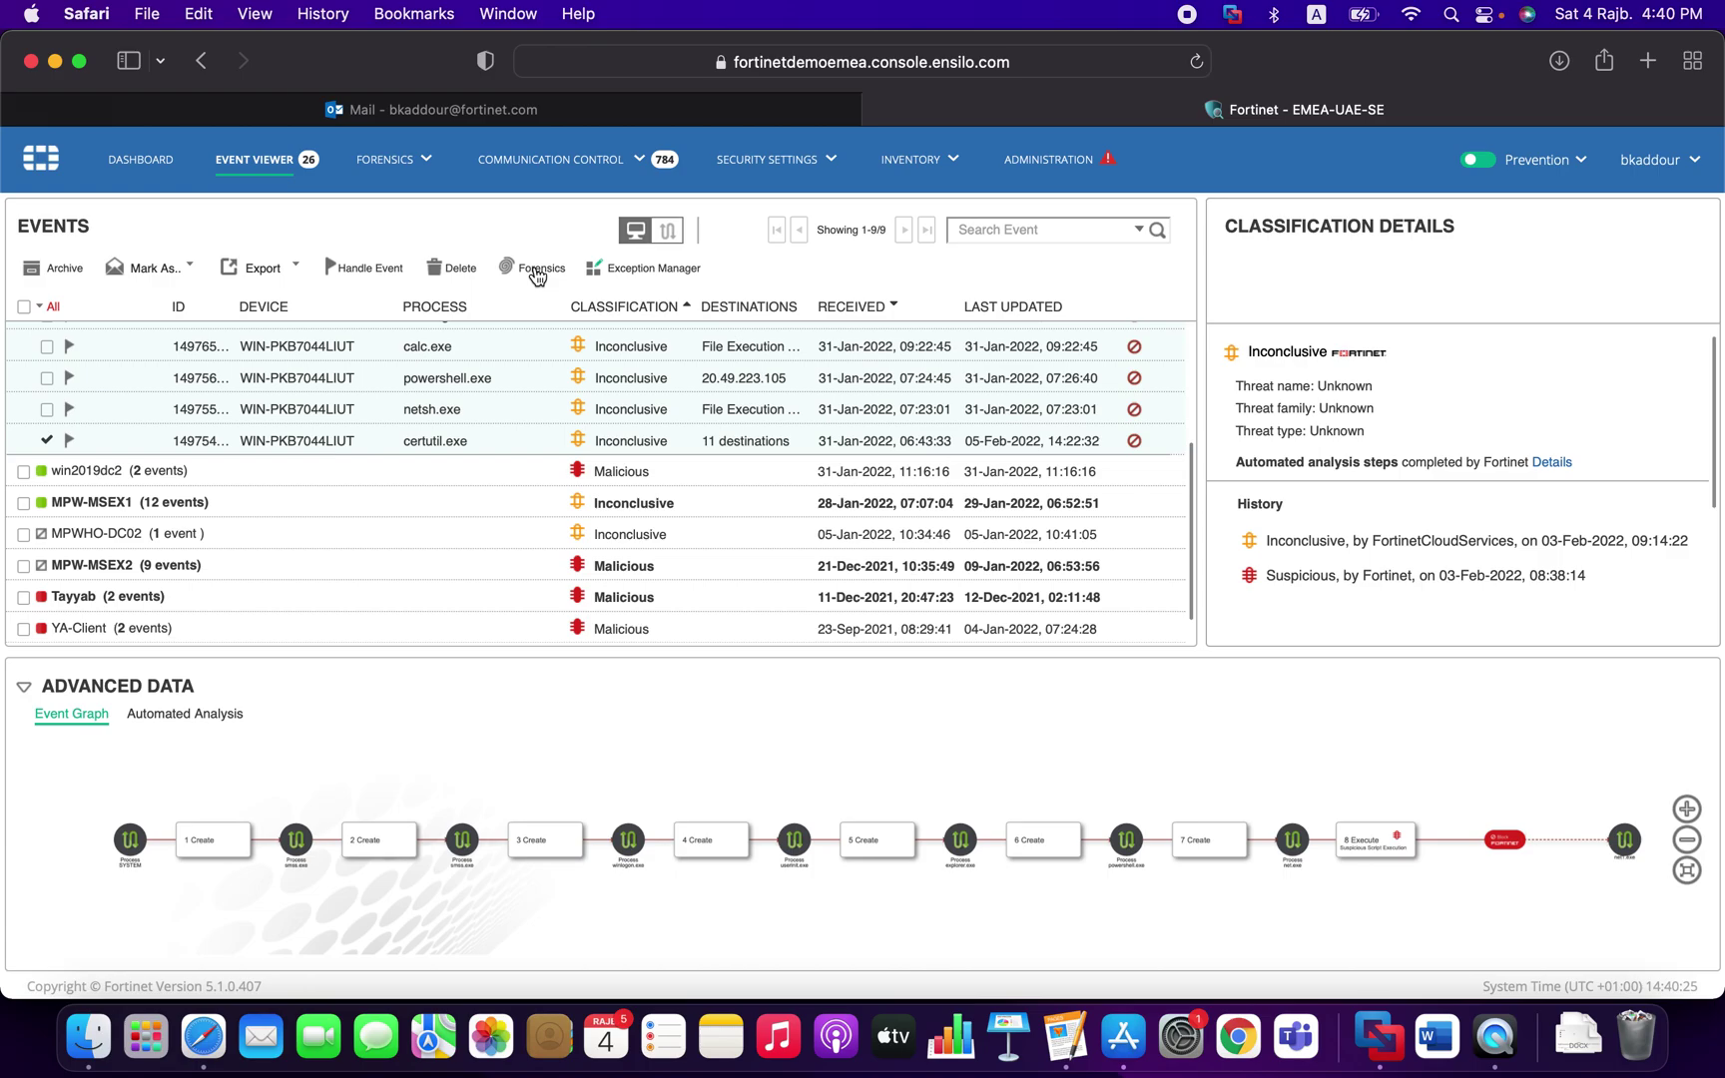
In the Safari event console, open the raw data items of the WIN-PKB7044LIUT certutil.exe event with its event graph enlarged.
{"action": "left_click", "coordinate": [404, 162]}
{"action": "left_click", "coordinate": [231, 443]}
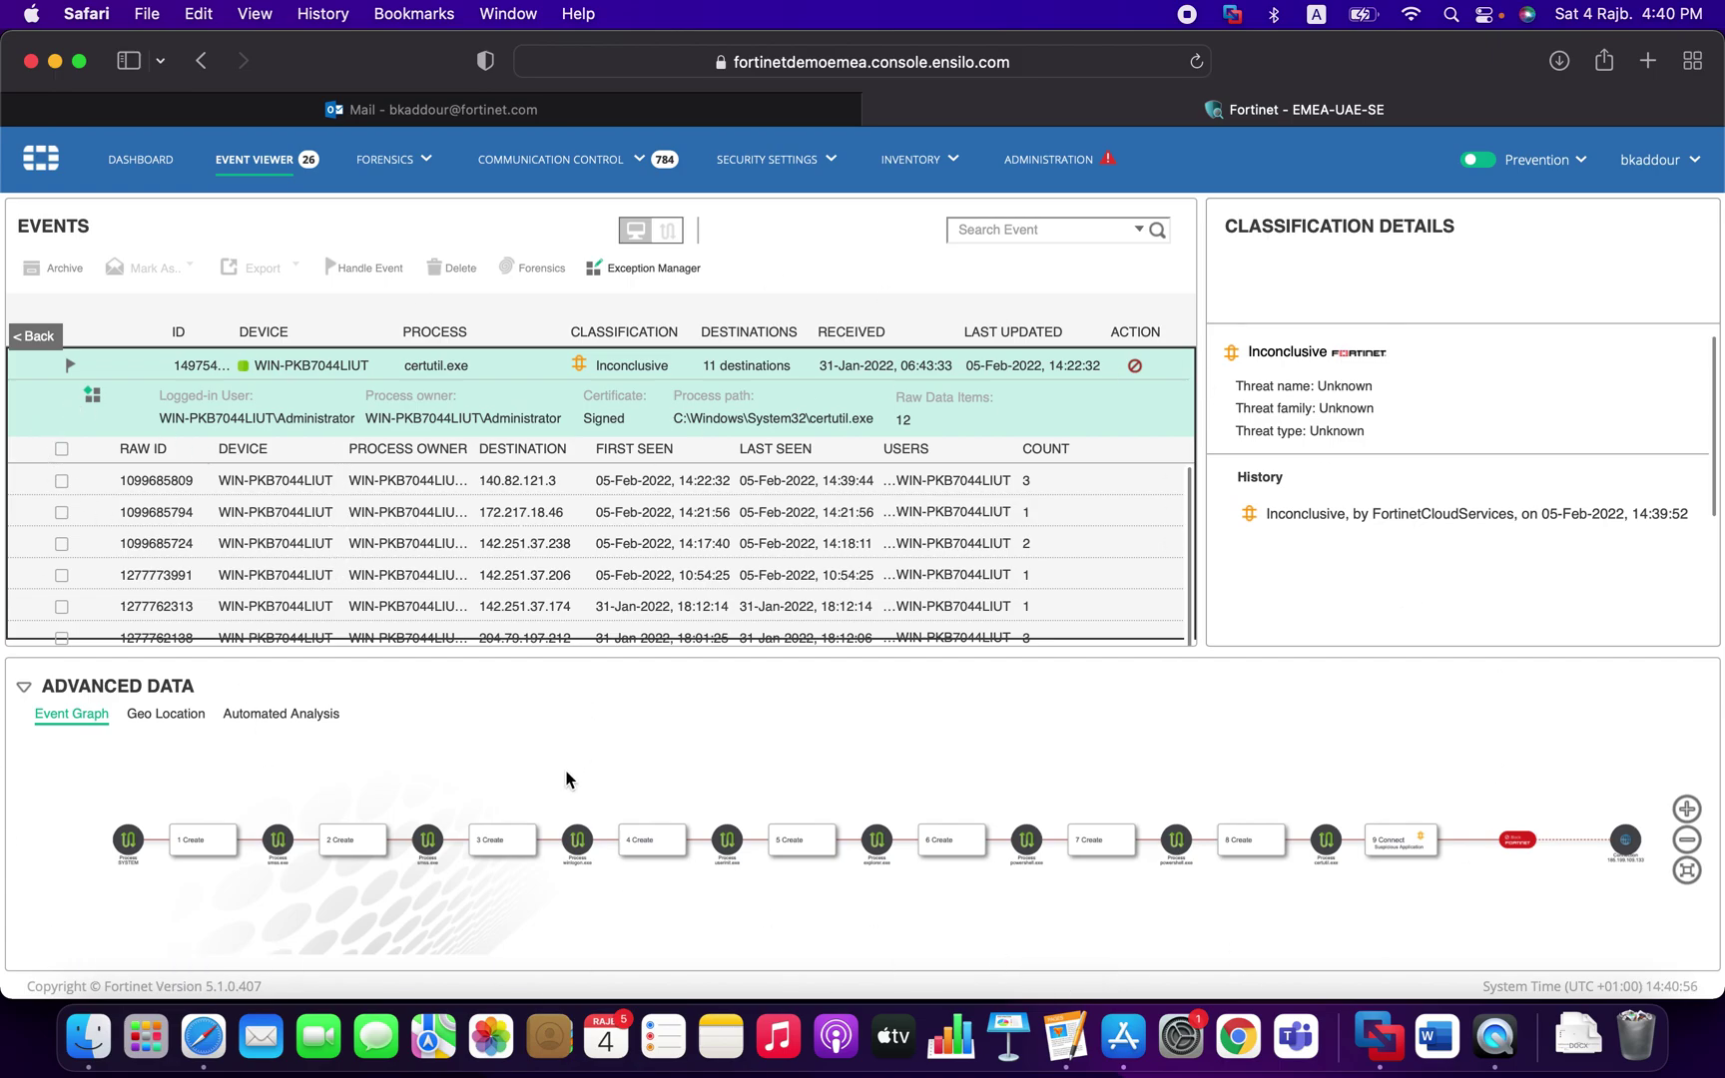
{"action": "scroll", "coordinate": [325, 798], "scroll_direction": "up", "scroll_amount": 2}
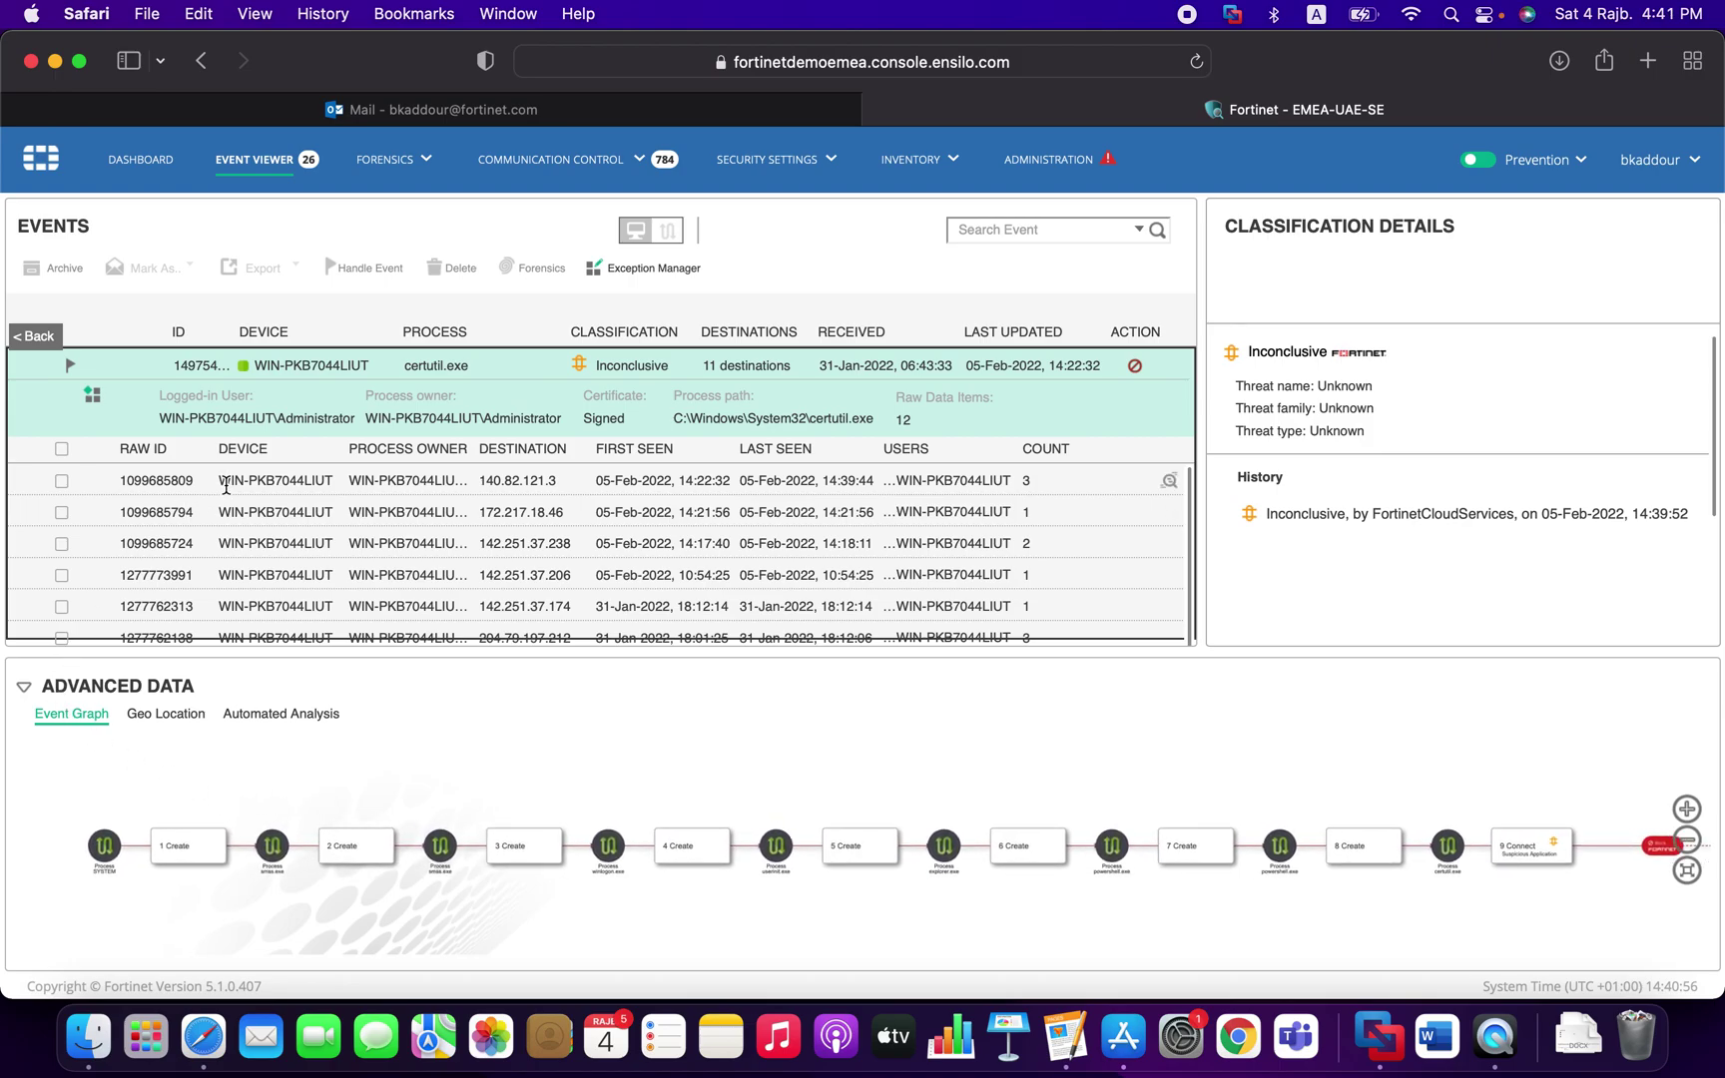
{"action": "left_click", "coordinate": [62, 482]}
{"action": "scroll", "coordinate": [65, 594], "scroll_direction": "down", "scroll_amount": 2}
{"action": "left_click", "coordinate": [61, 612]}
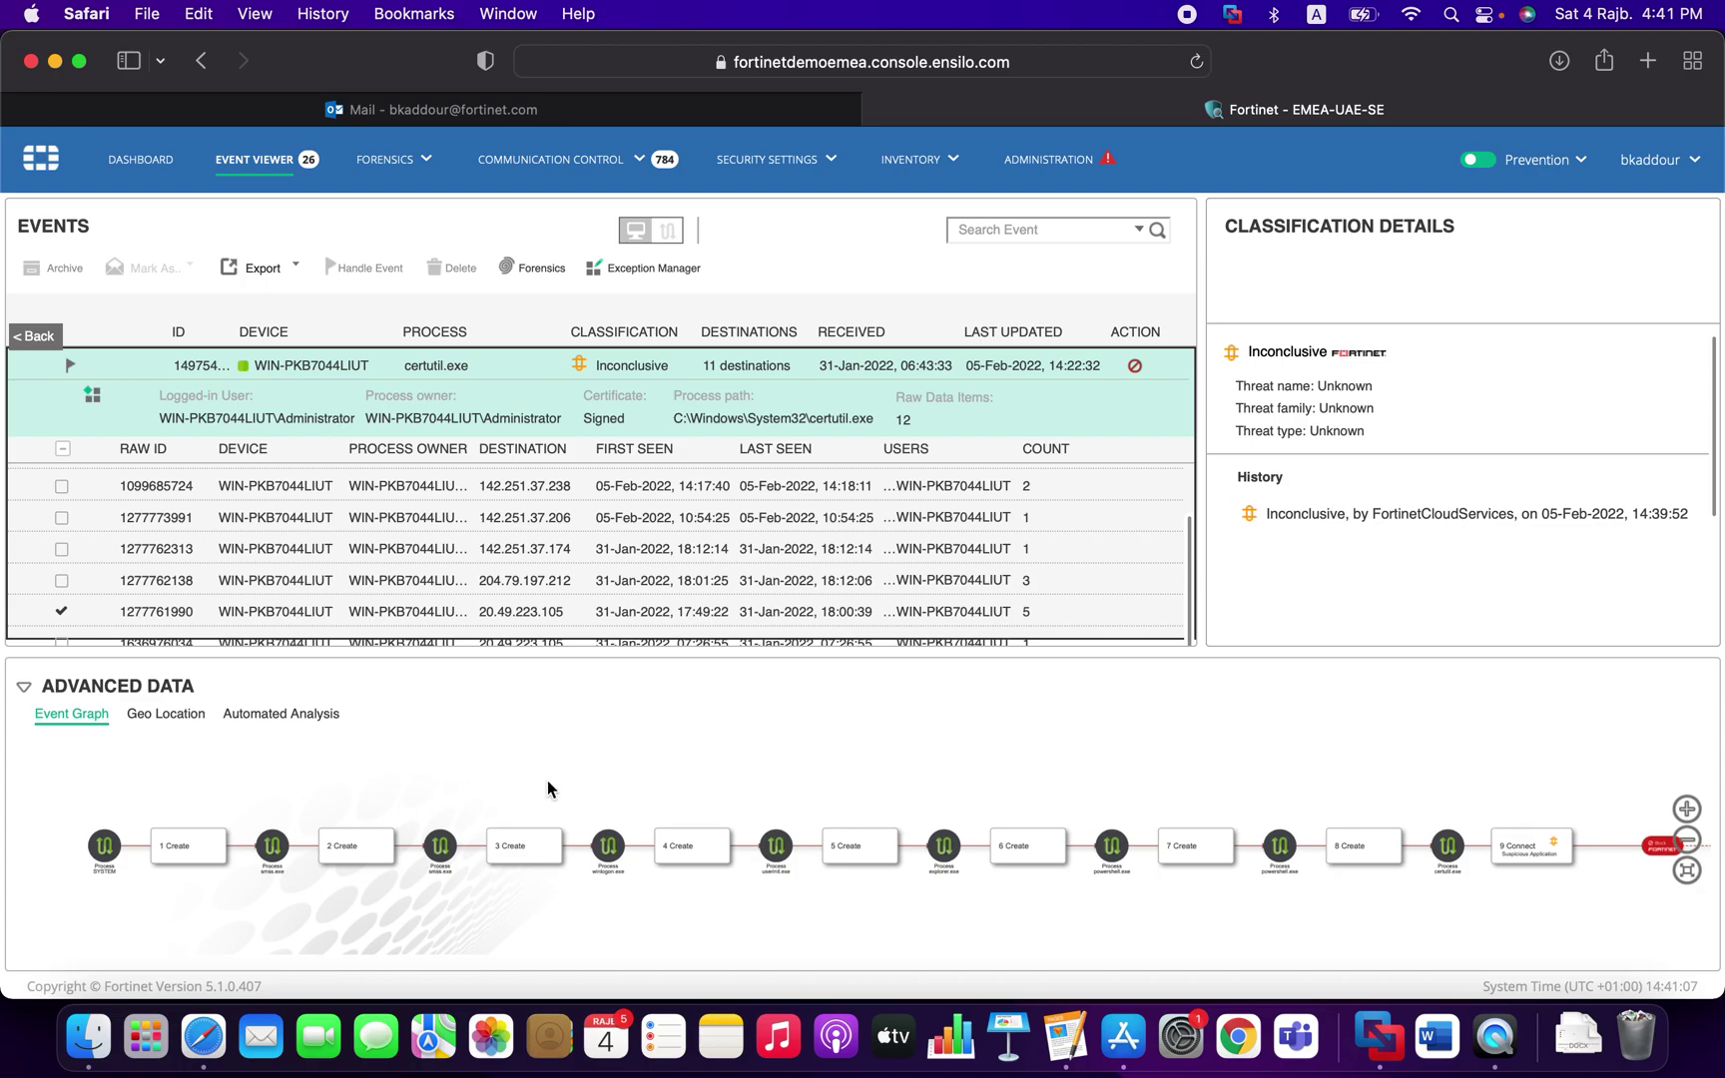
Examine the certutil.exe event graph along its process creation chain up to the block and the external connection.
{"action": "scroll", "coordinate": [549, 788], "scroll_direction": "up", "scroll_amount": 3}
{"action": "scroll", "coordinate": [708, 759], "scroll_direction": "down", "scroll_amount": 3}
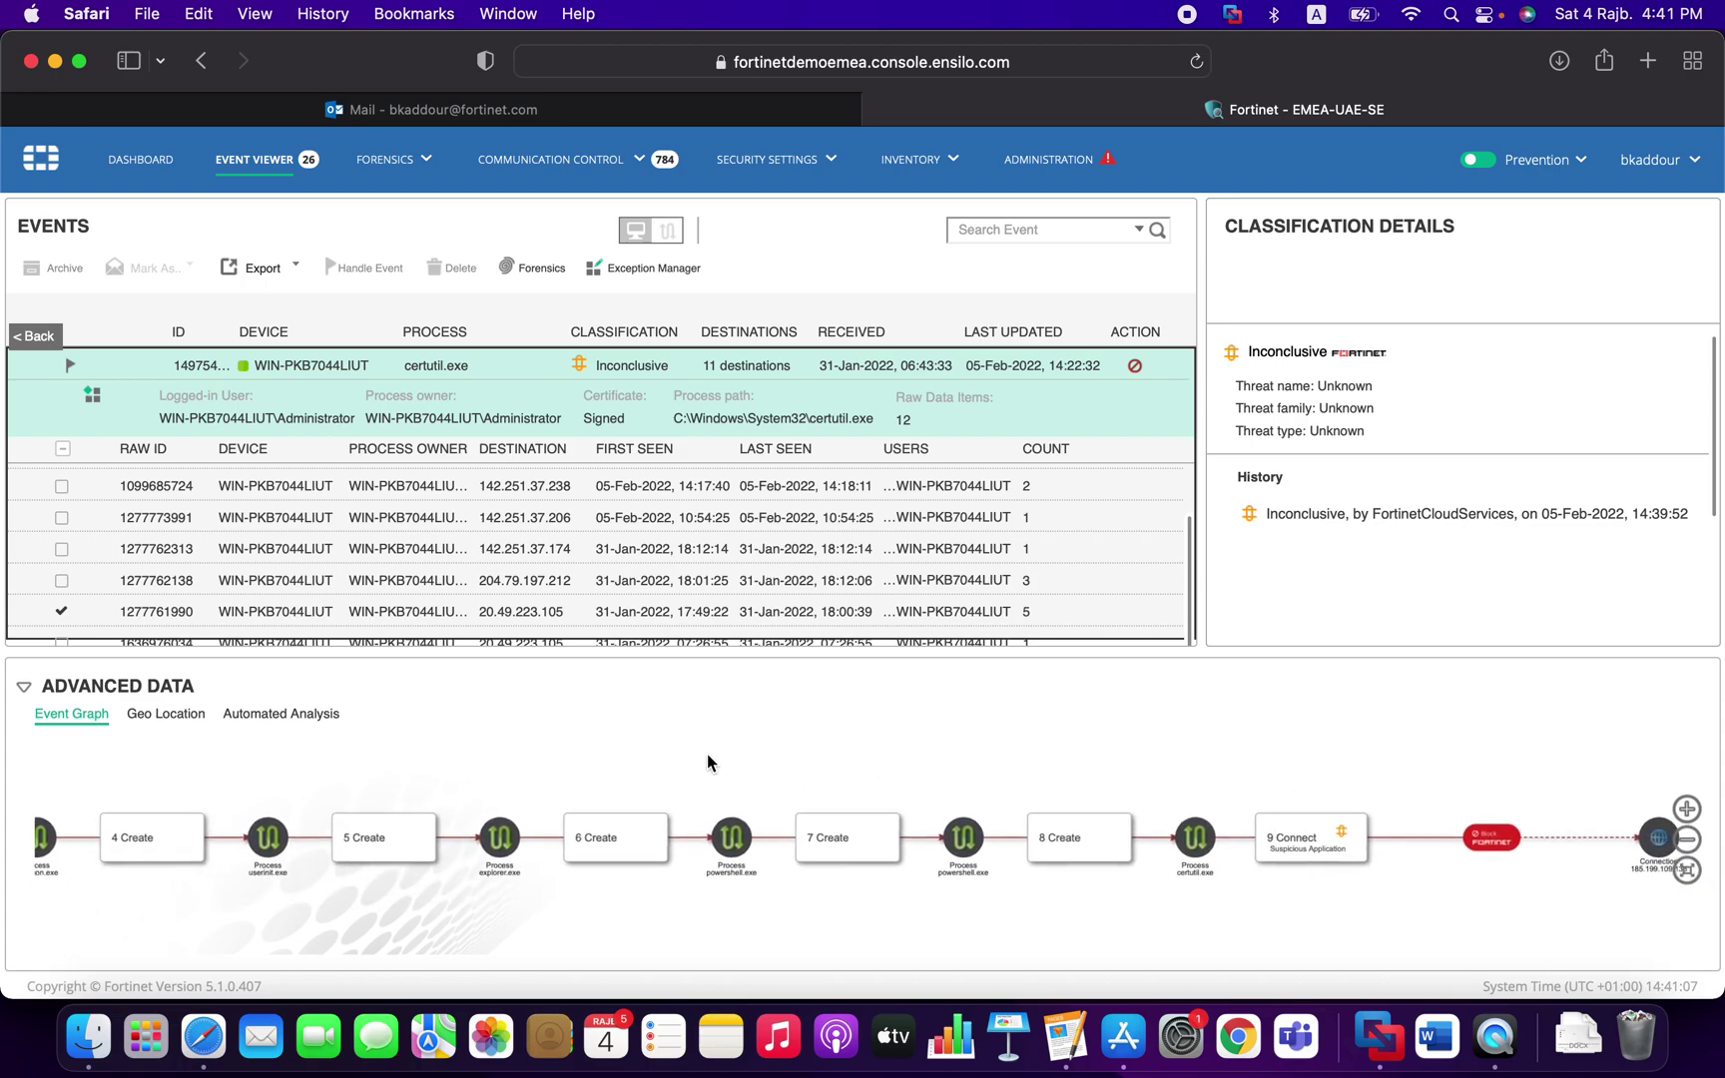
{"action": "scroll", "coordinate": [1464, 746], "scroll_direction": "up", "scroll_amount": 3}
{"action": "left_click_drag", "start_coordinate": [581, 788], "coordinate": [429, 785]}
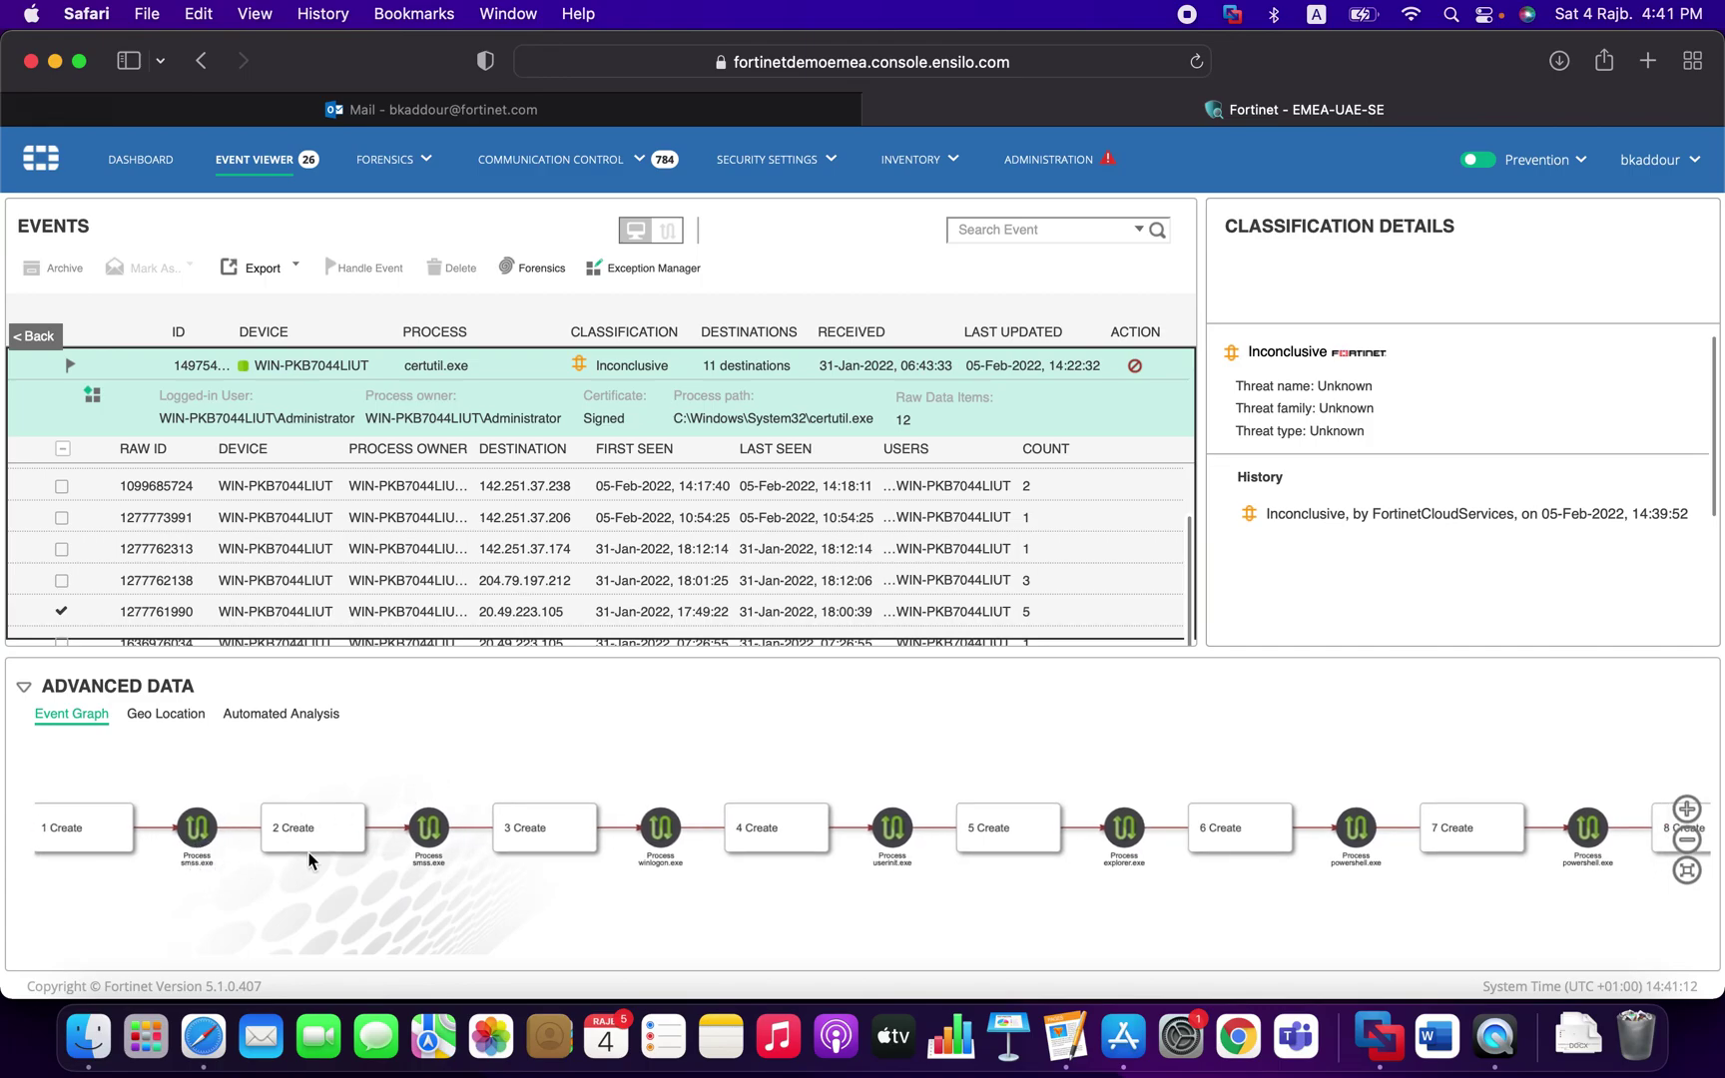
{"action": "left_click_drag", "start_coordinate": [856, 920], "coordinate": [424, 940]}
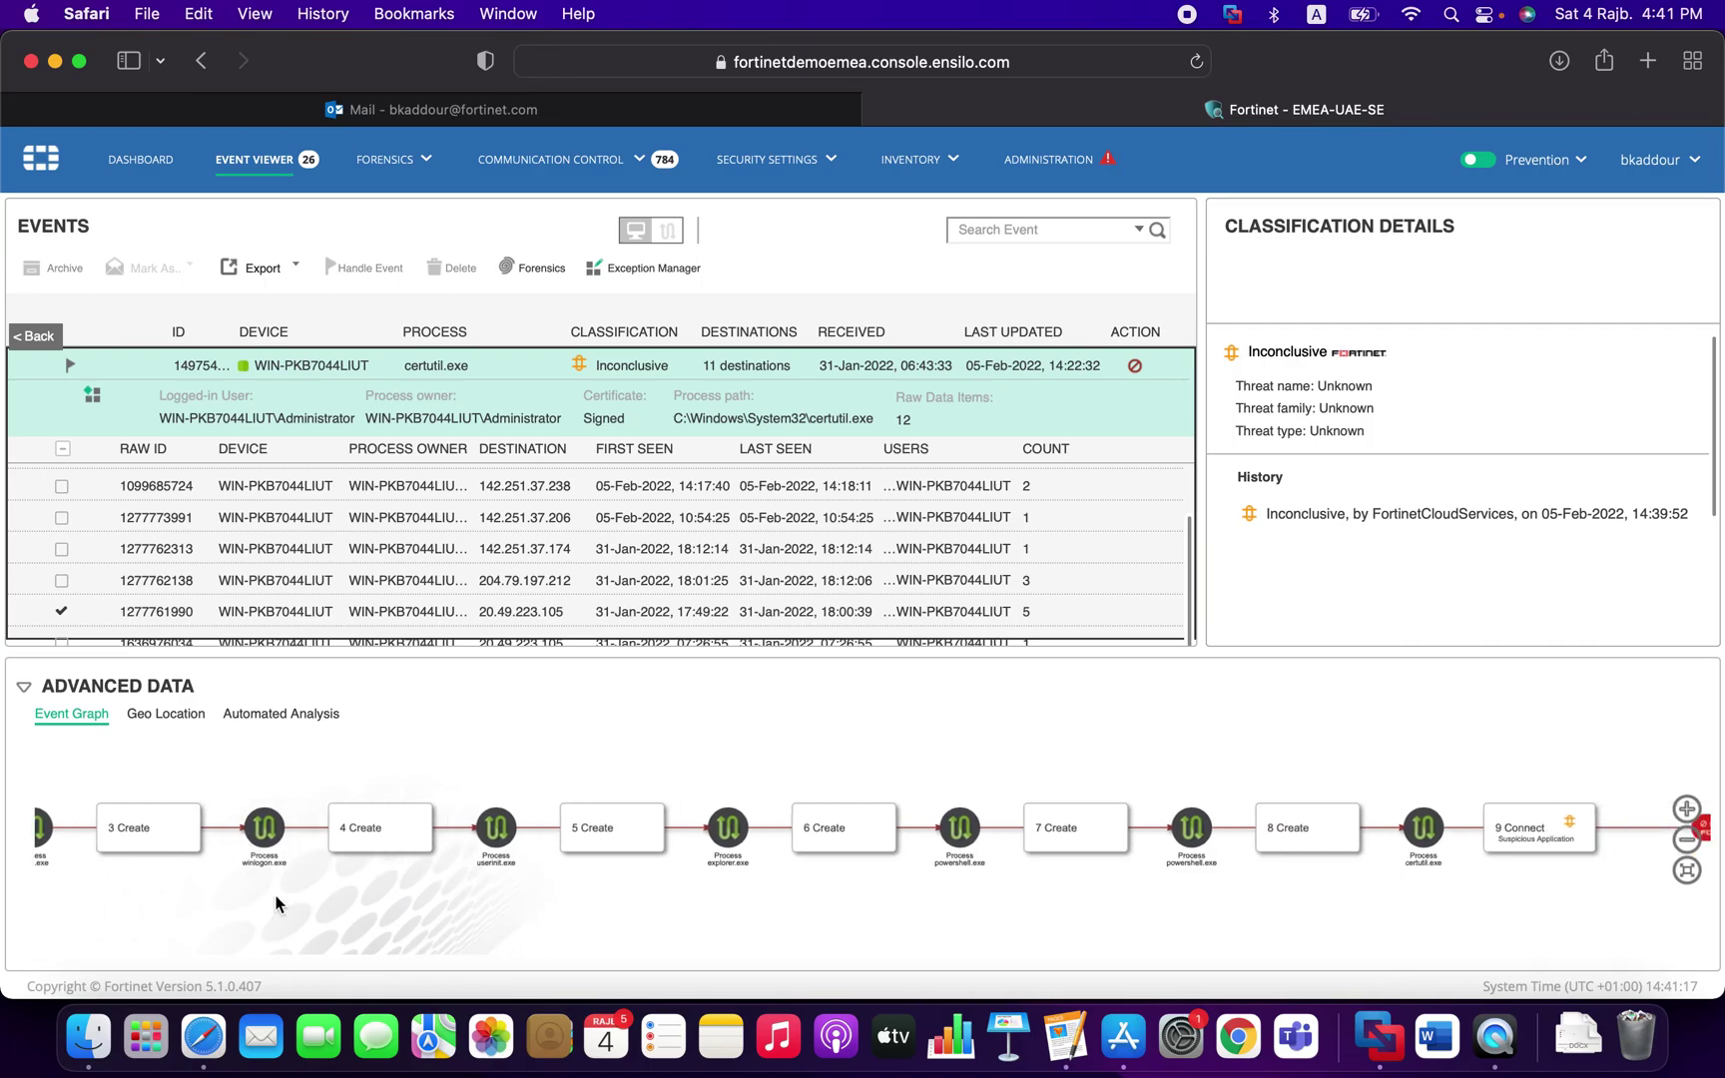
{"action": "left_click_drag", "start_coordinate": [315, 873], "coordinate": [269, 877]}
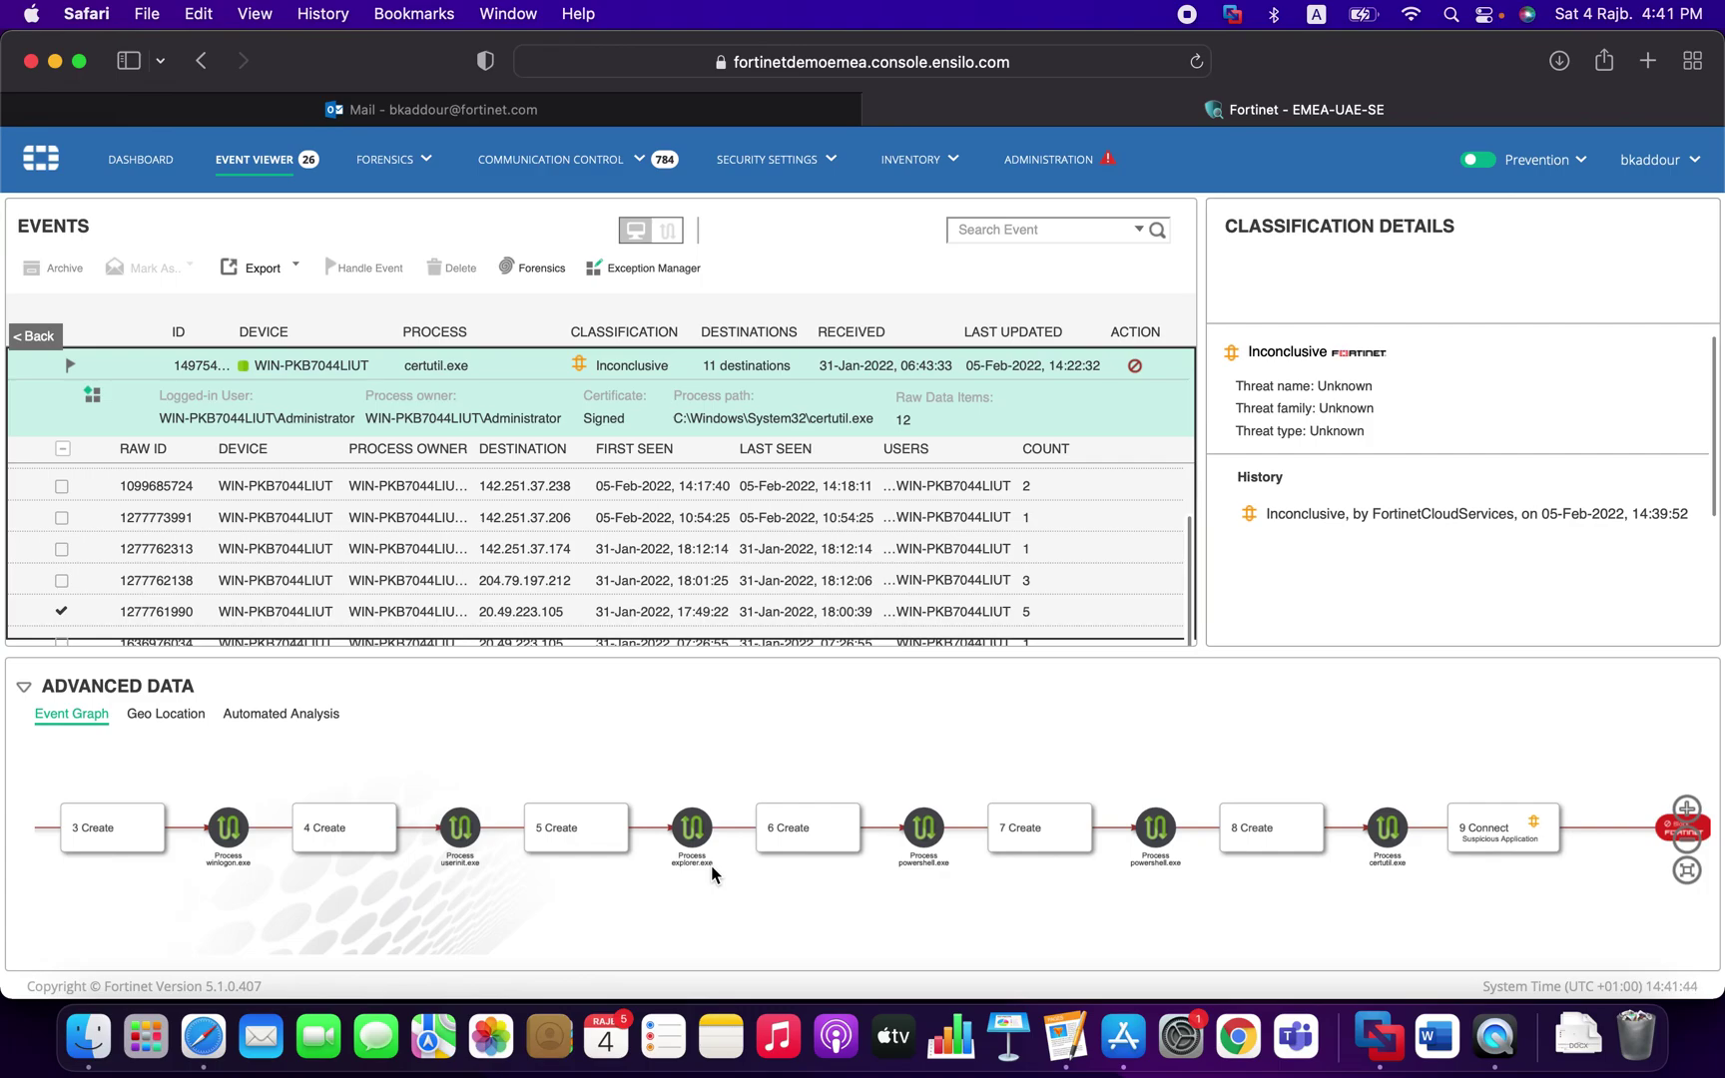
{"action": "left_click_drag", "start_coordinate": [1034, 773], "coordinate": [828, 790]}
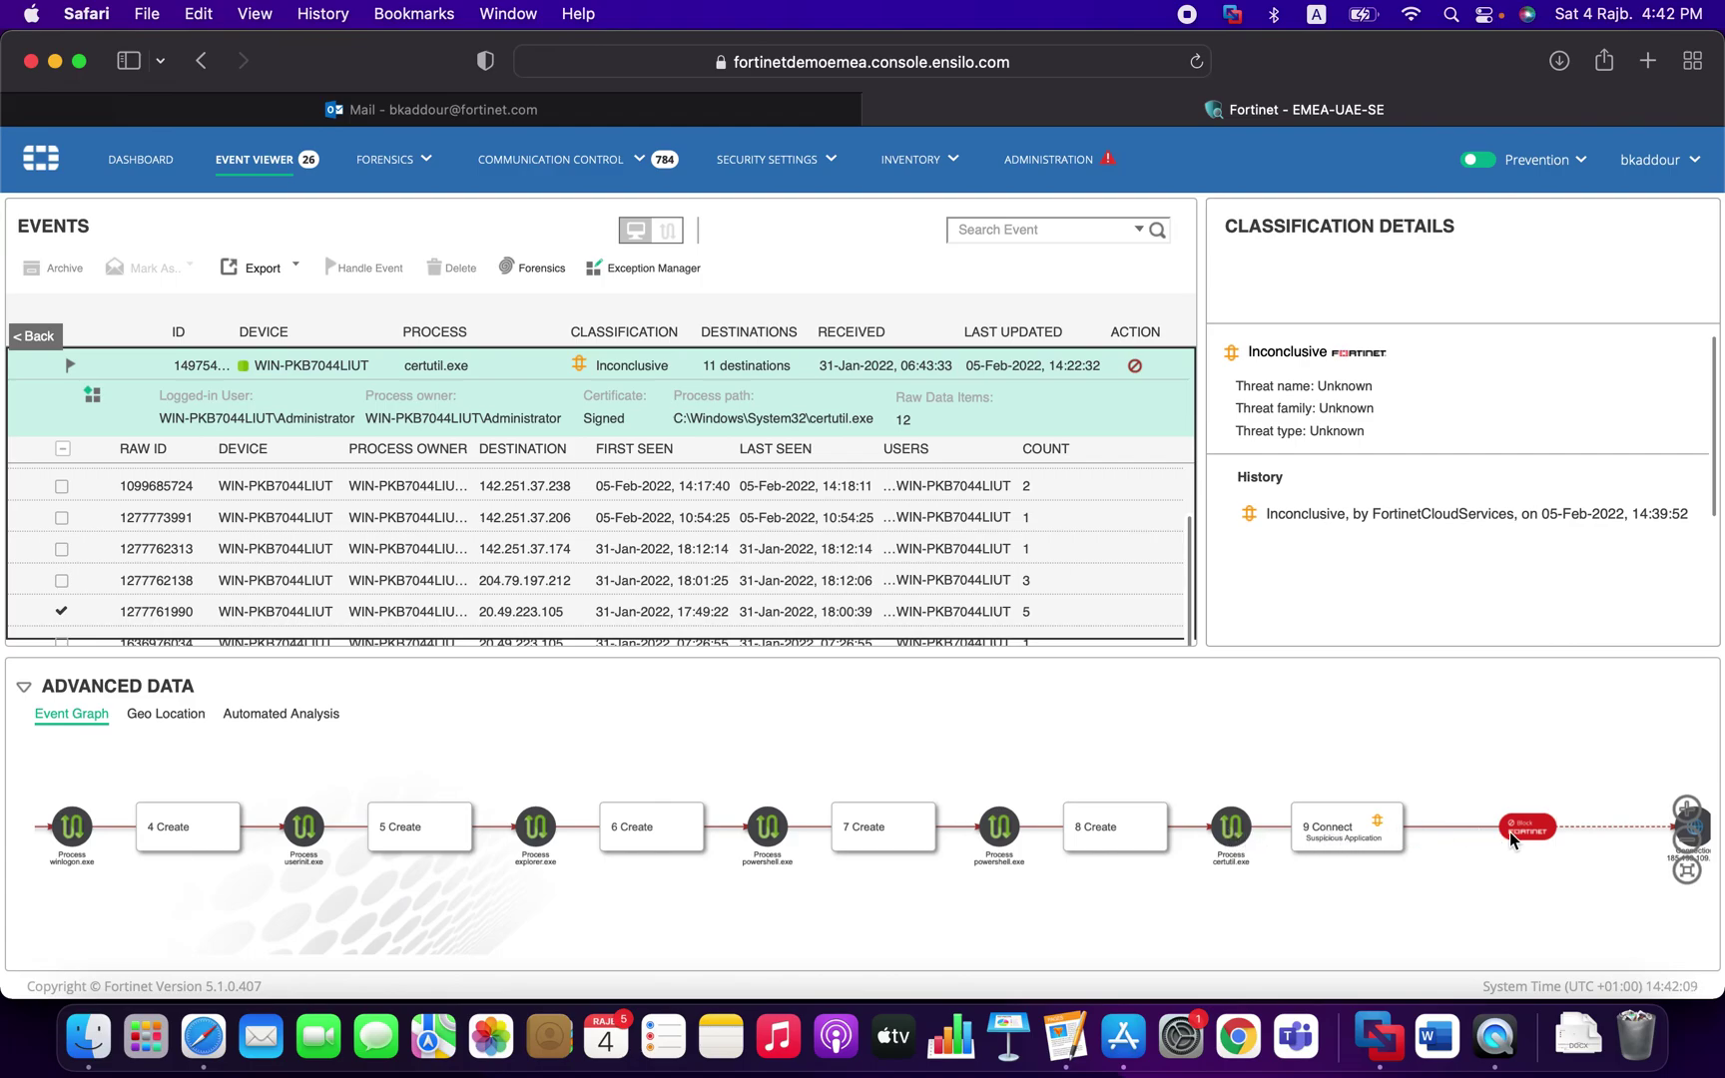
{"action": "left_click_drag", "start_coordinate": [1545, 868], "coordinate": [1347, 876]}
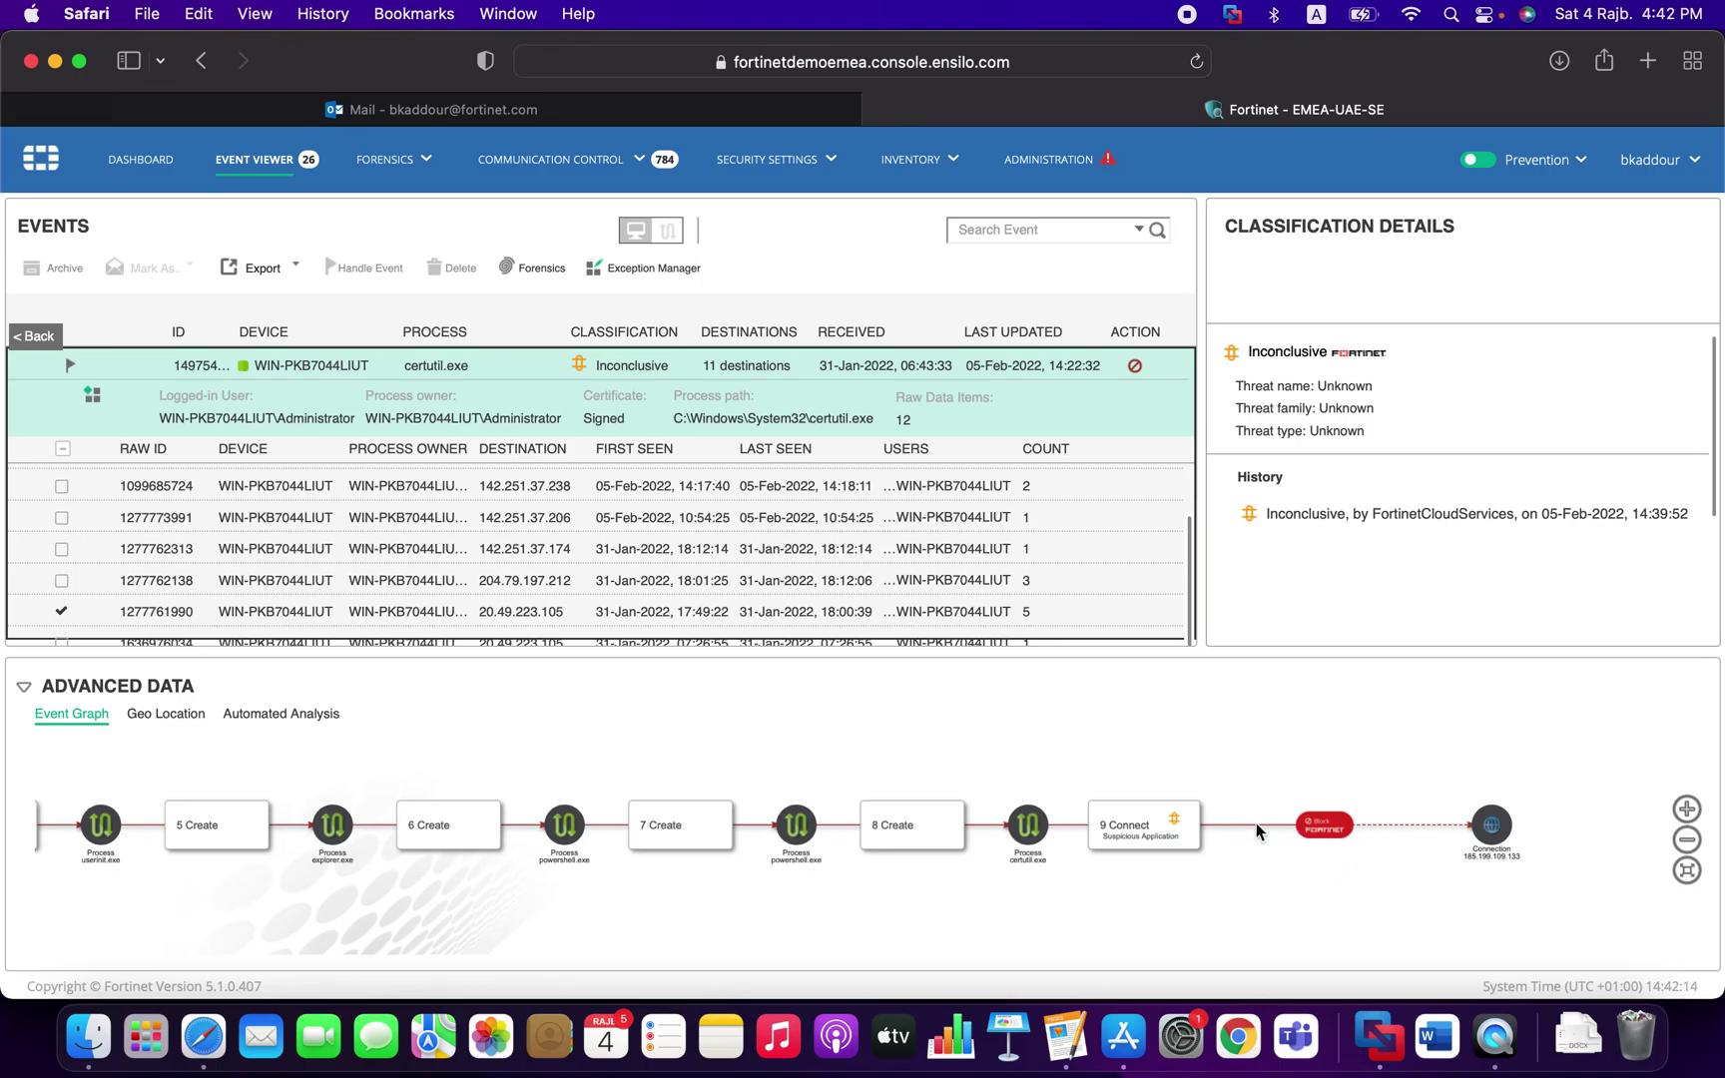
{"action": "left_click_drag", "start_coordinate": [950, 772], "coordinate": [1086, 771]}
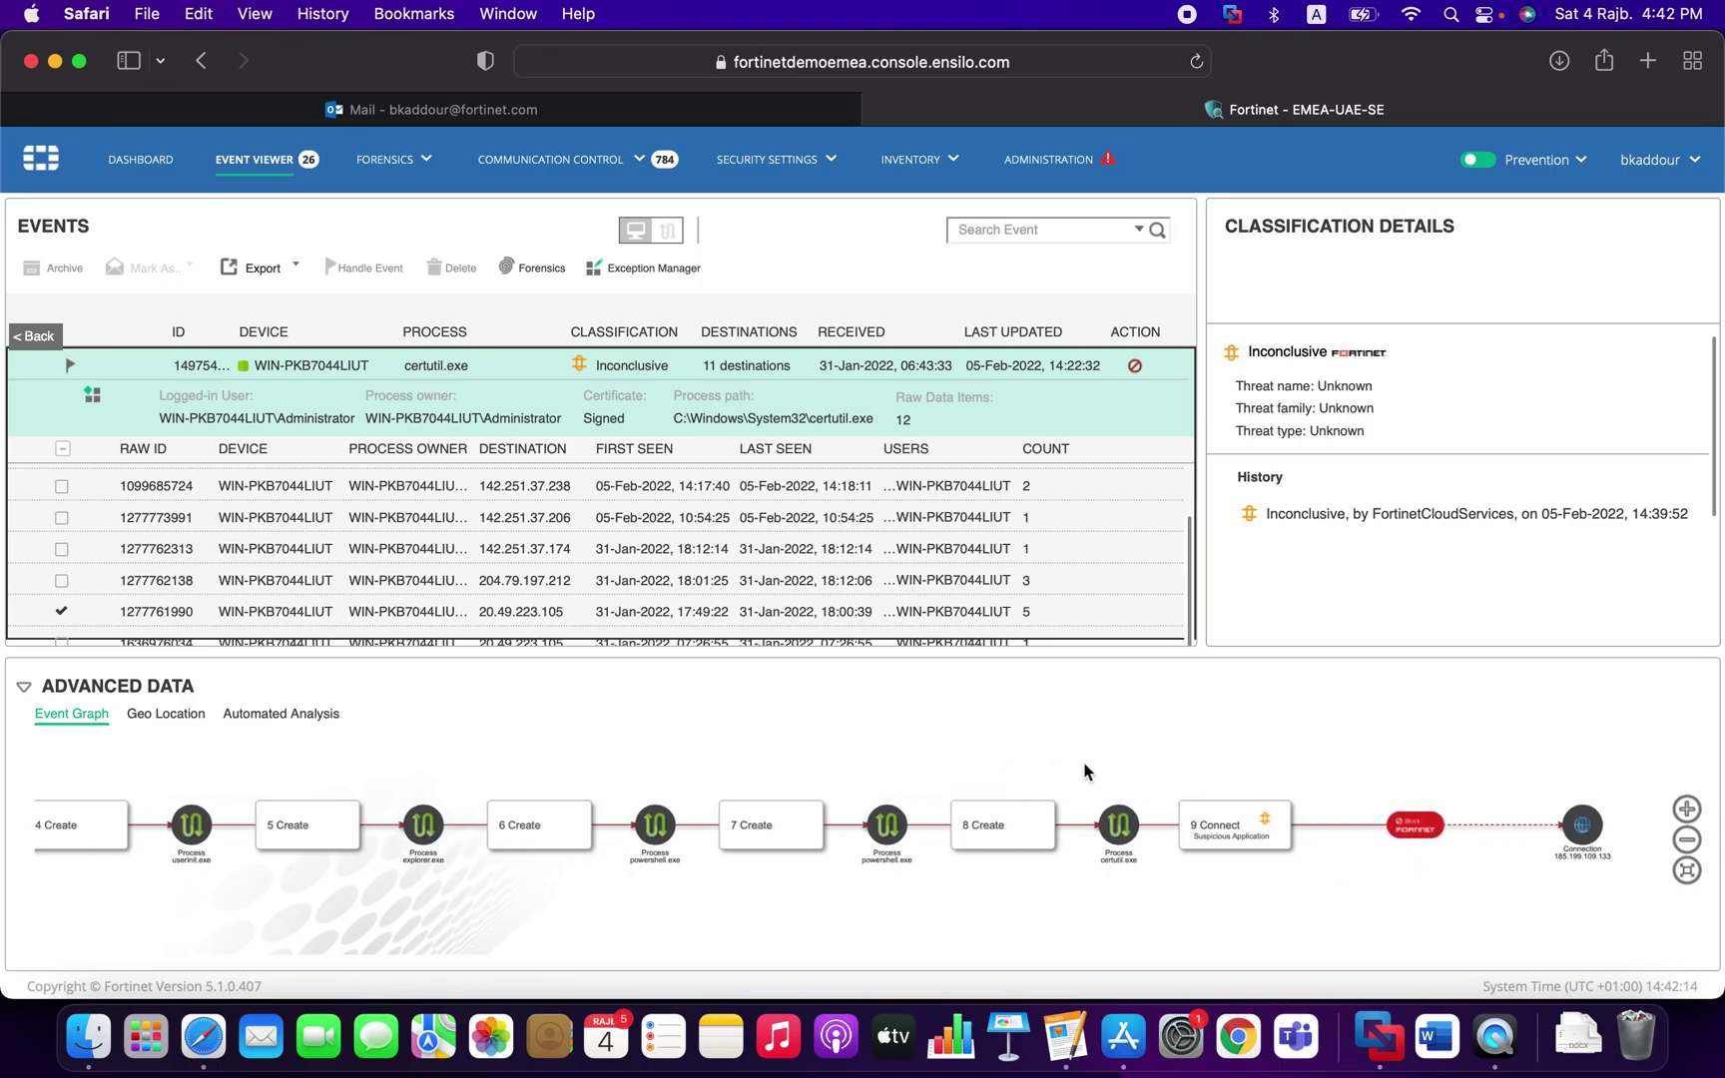
{"action": "left_click", "coordinate": [170, 716]}
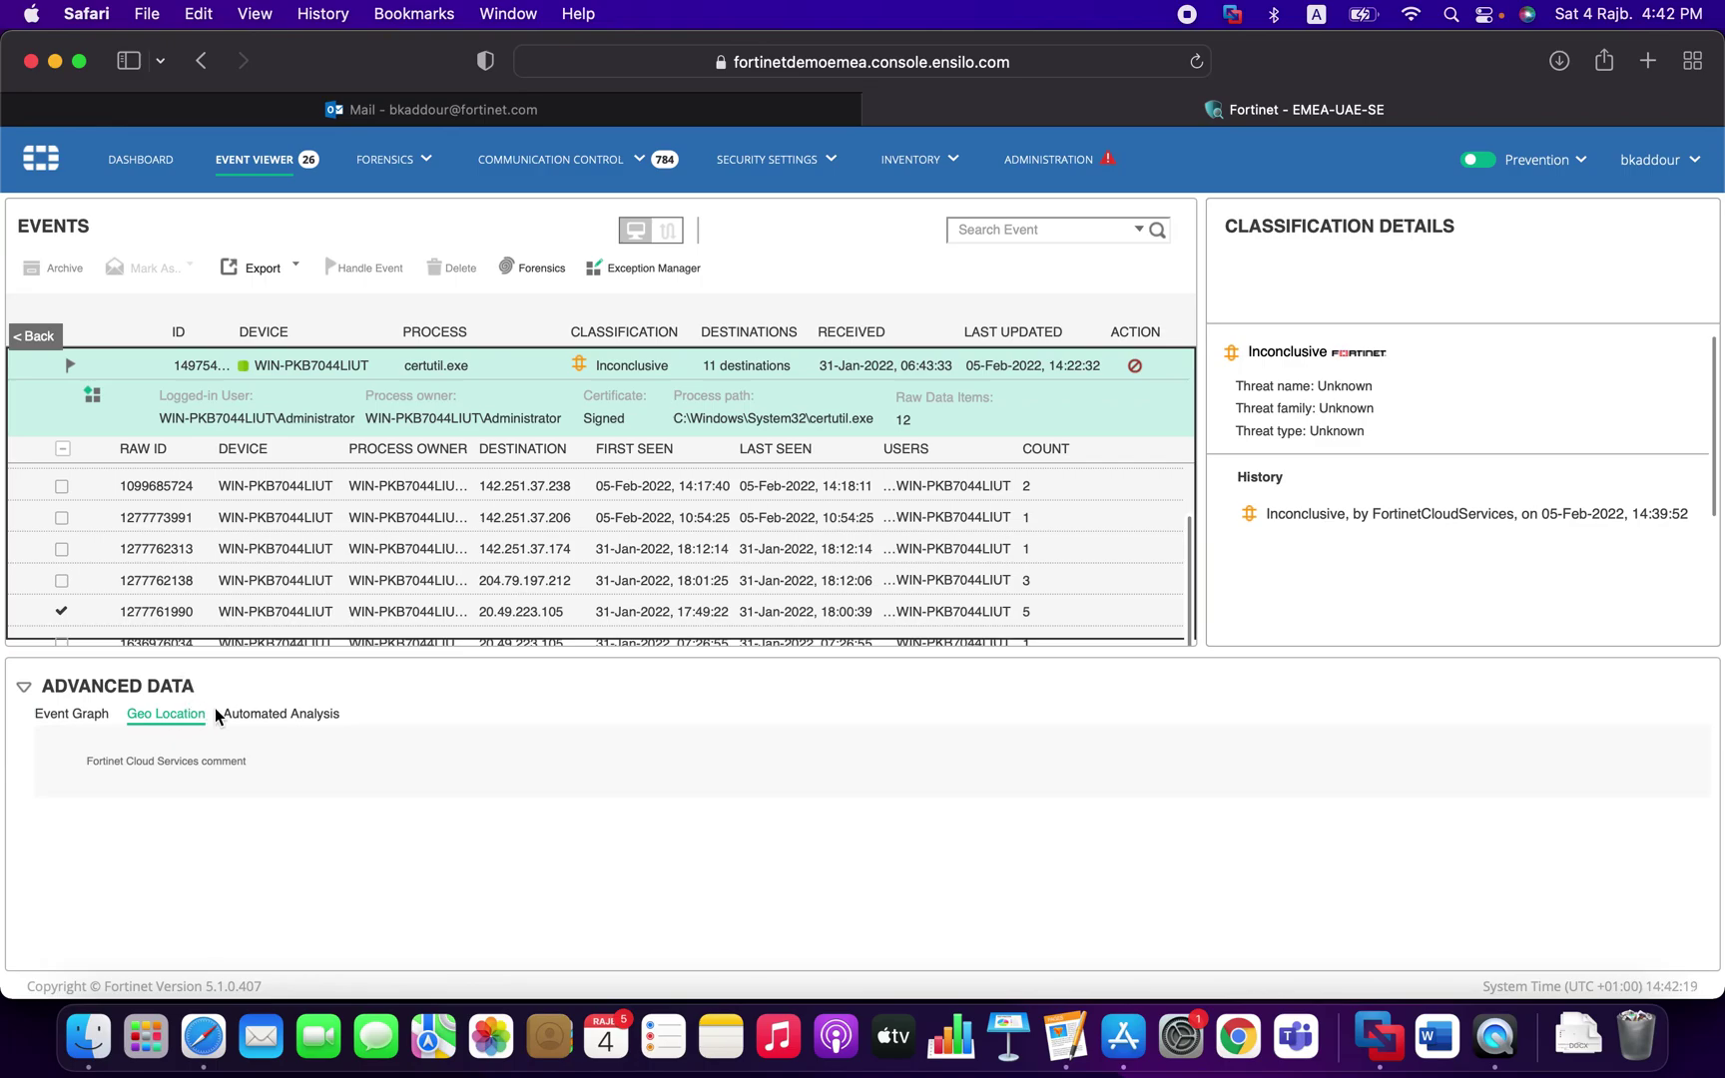
{"action": "left_click", "coordinate": [163, 715]}
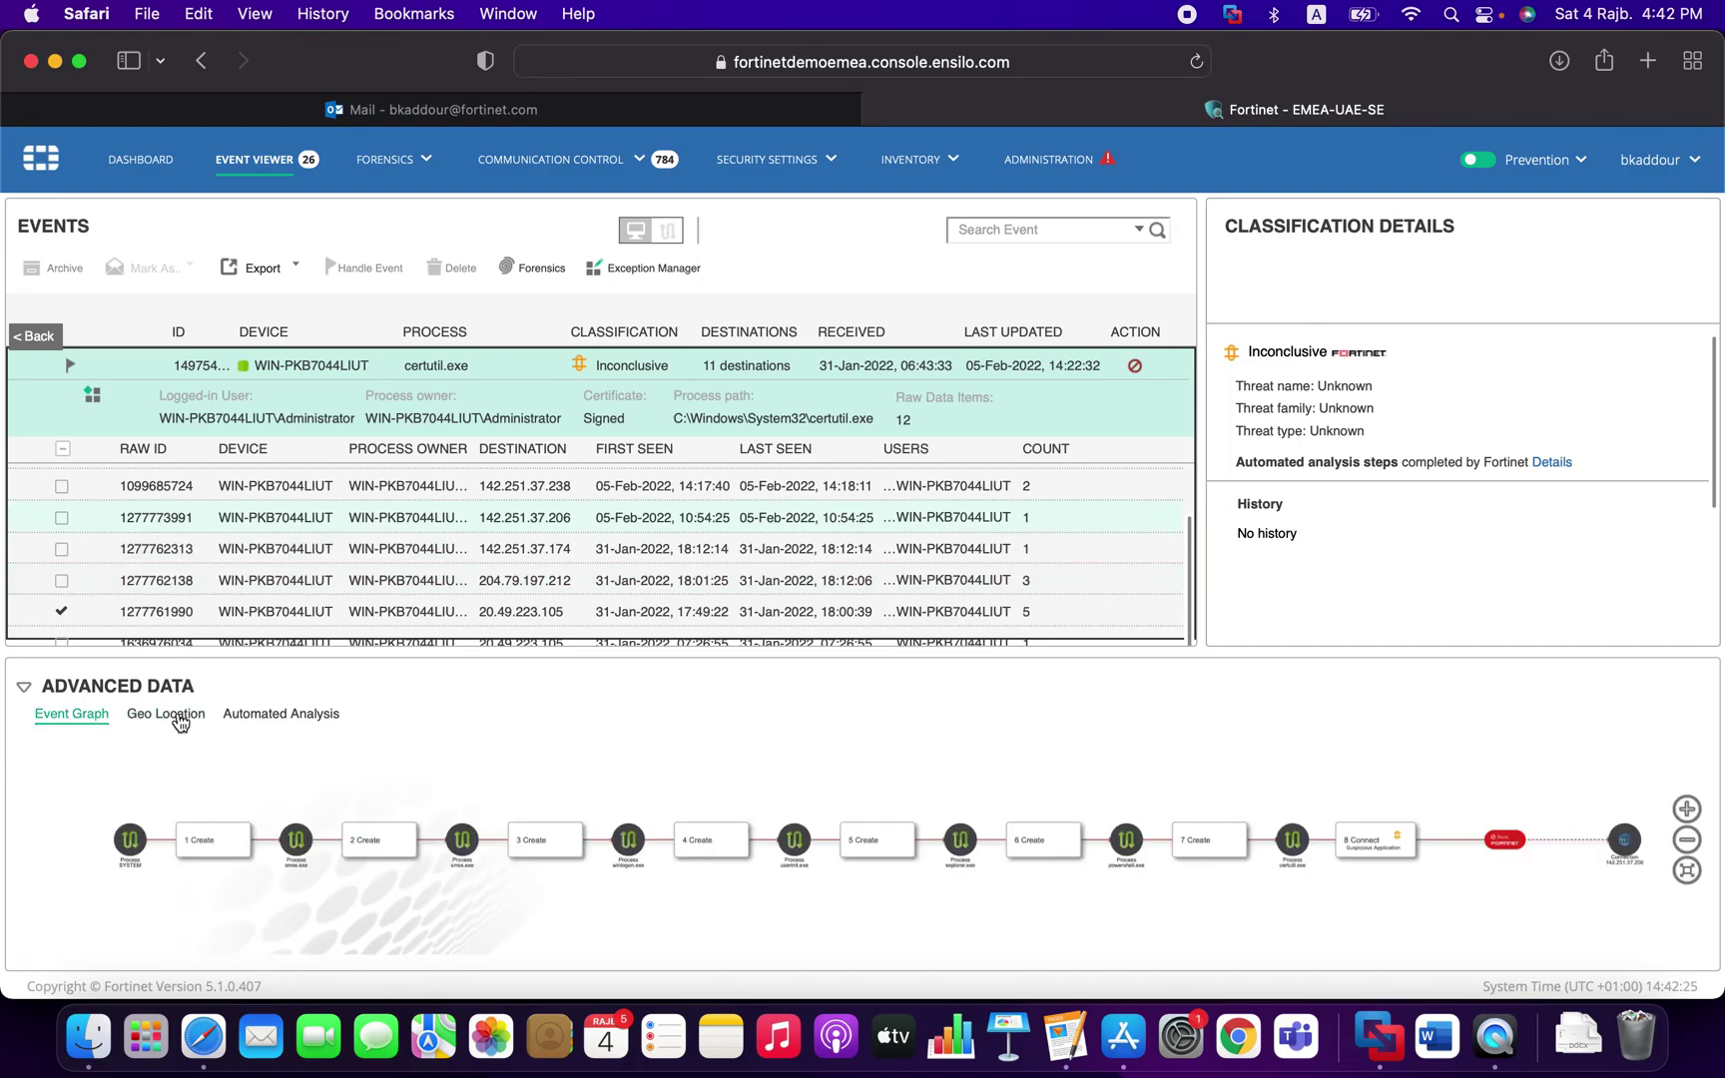
{"action": "left_click", "coordinate": [172, 714]}
{"action": "left_click", "coordinate": [181, 716]}
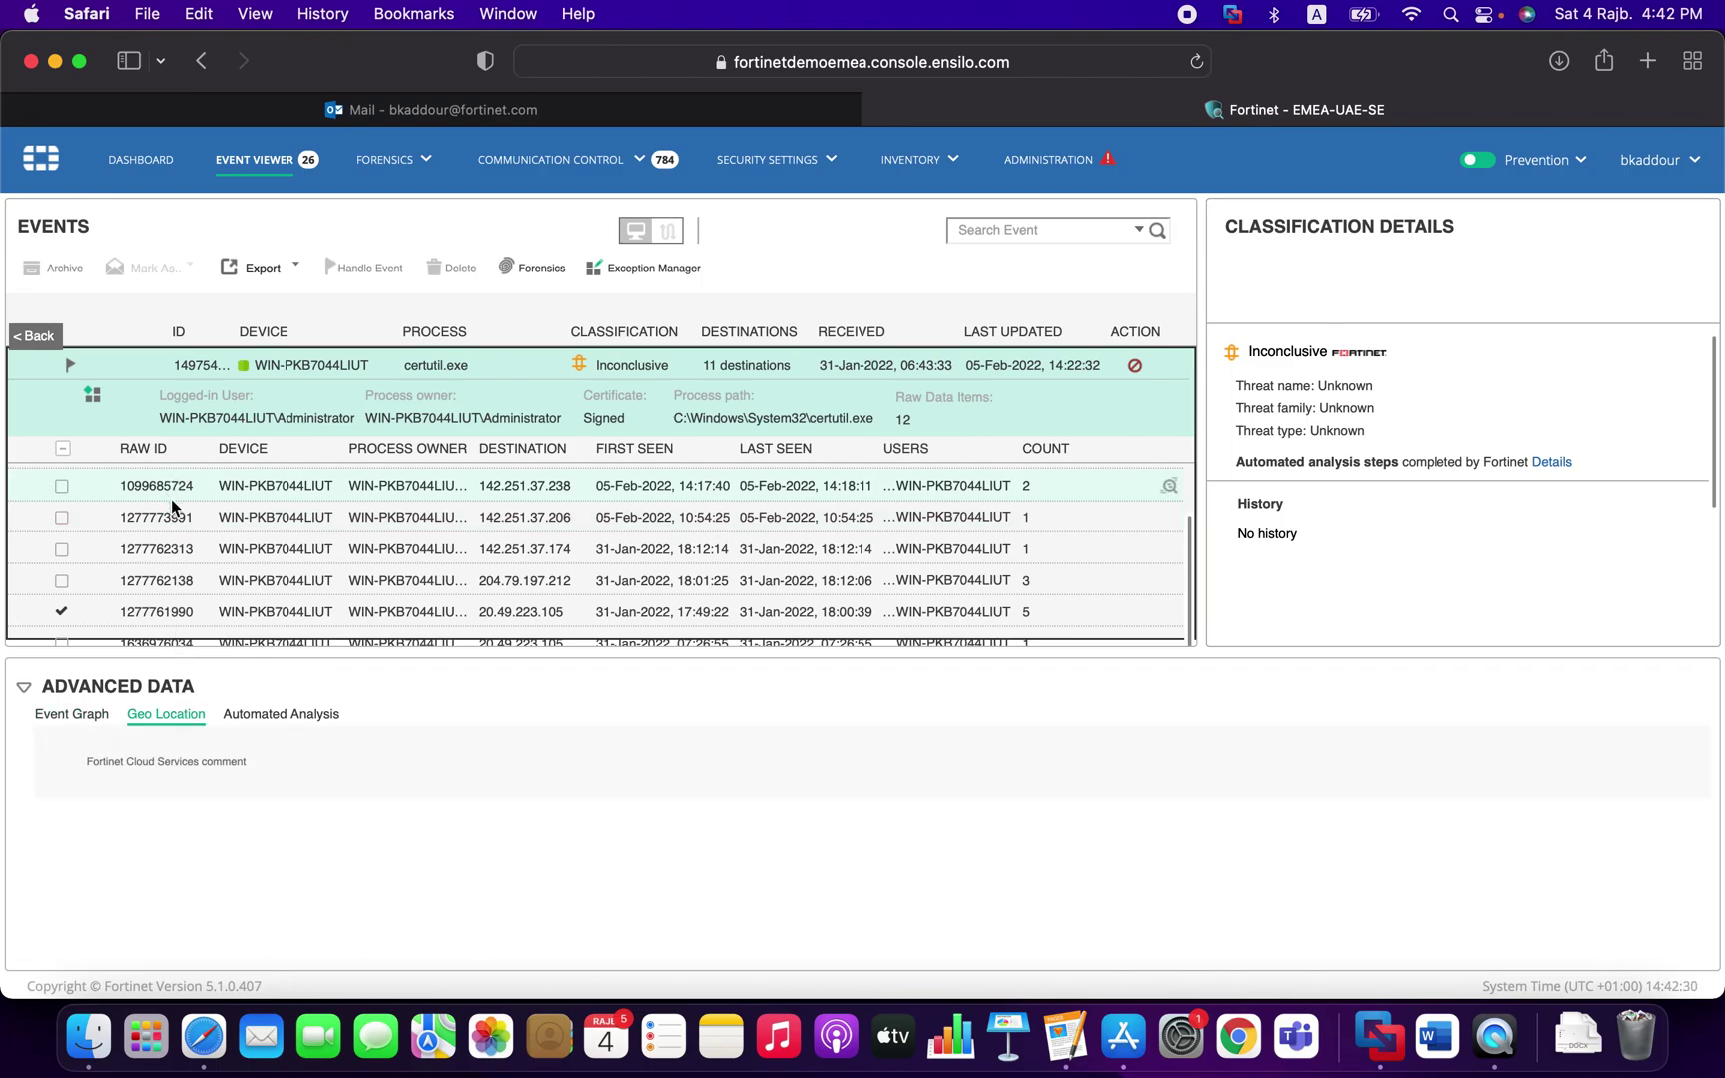
{"action": "scroll", "coordinate": [171, 499], "scroll_direction": "up", "scroll_amount": 2}
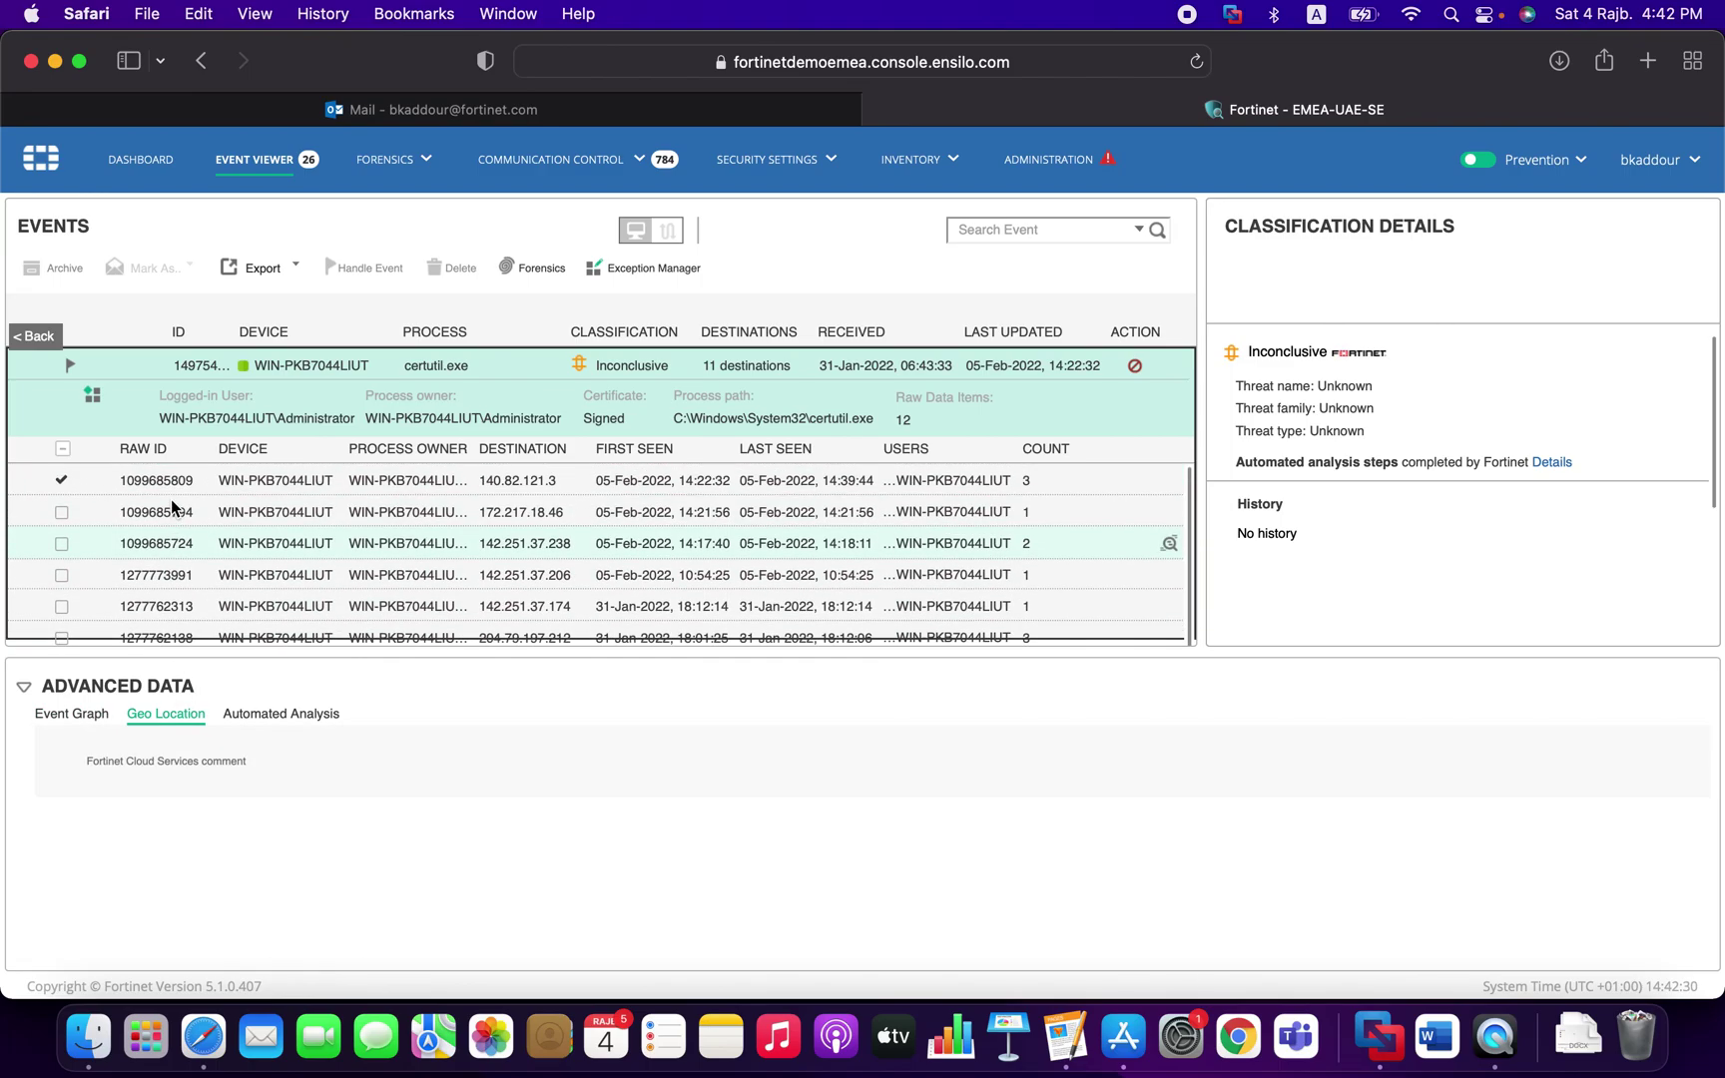
{"action": "left_click", "coordinate": [179, 711]}
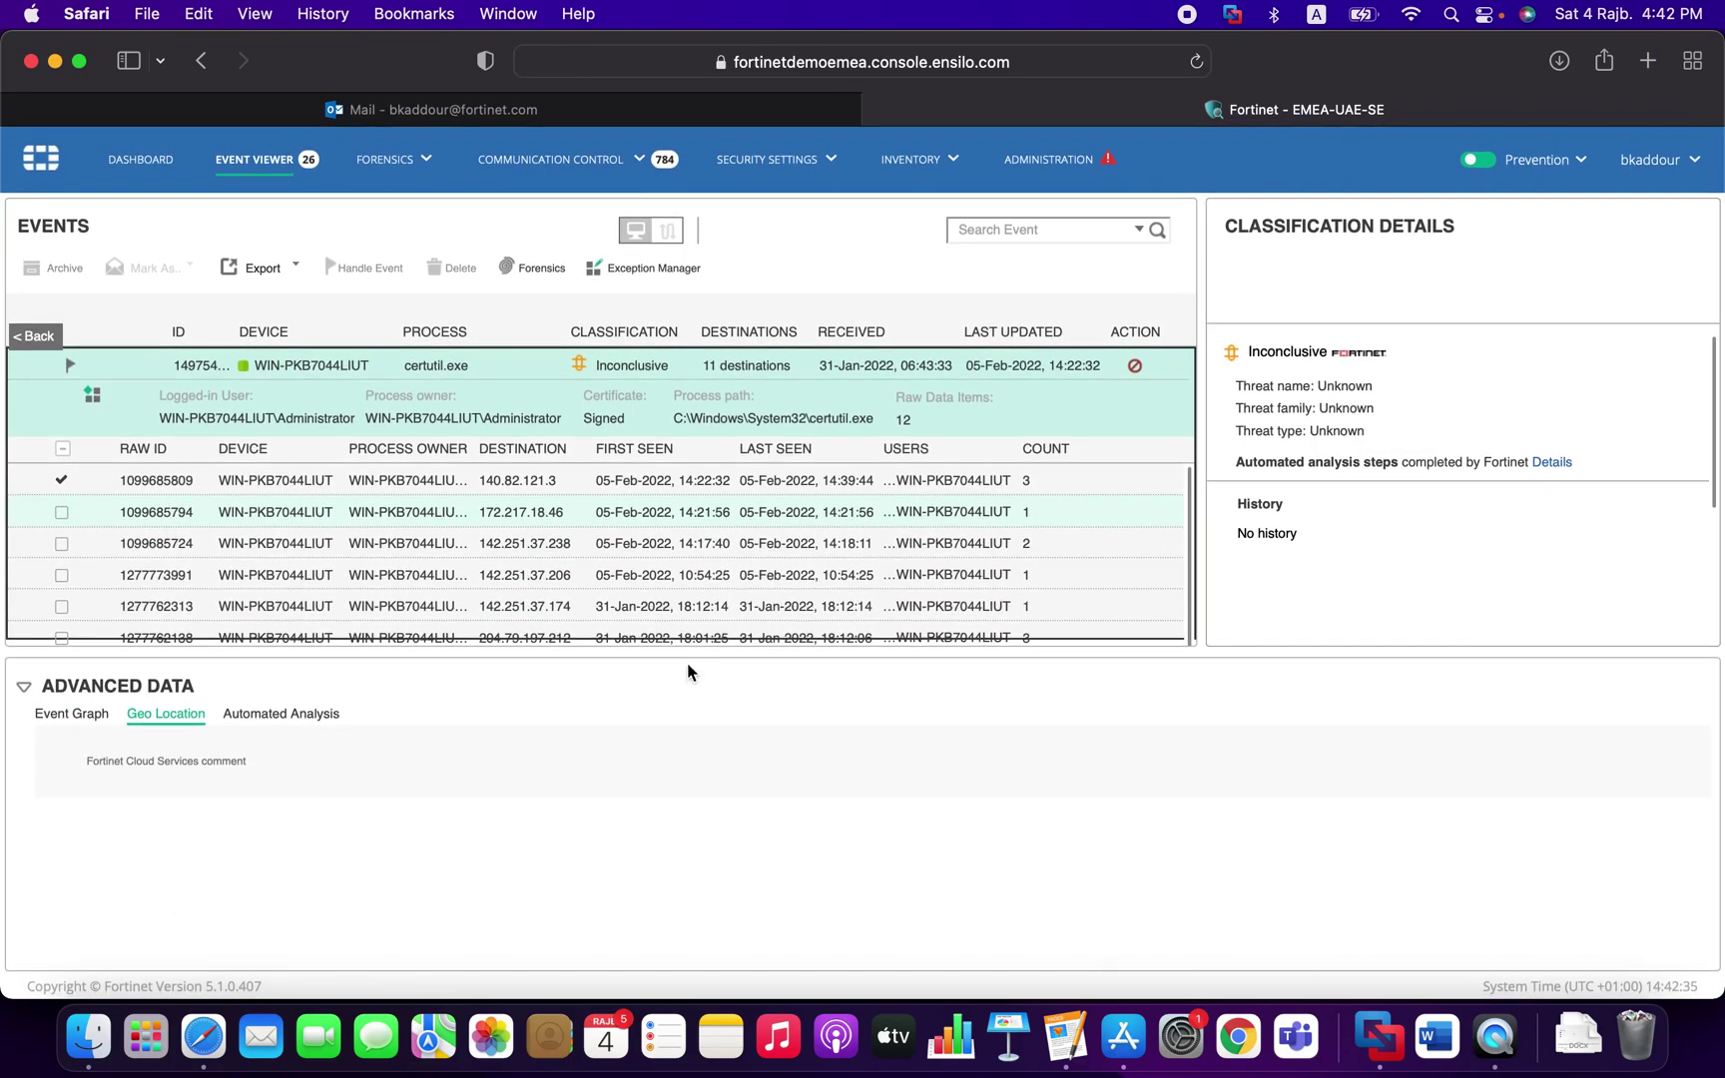
{"action": "left_click_drag", "start_coordinate": [692, 656], "coordinate": [686, 803]}
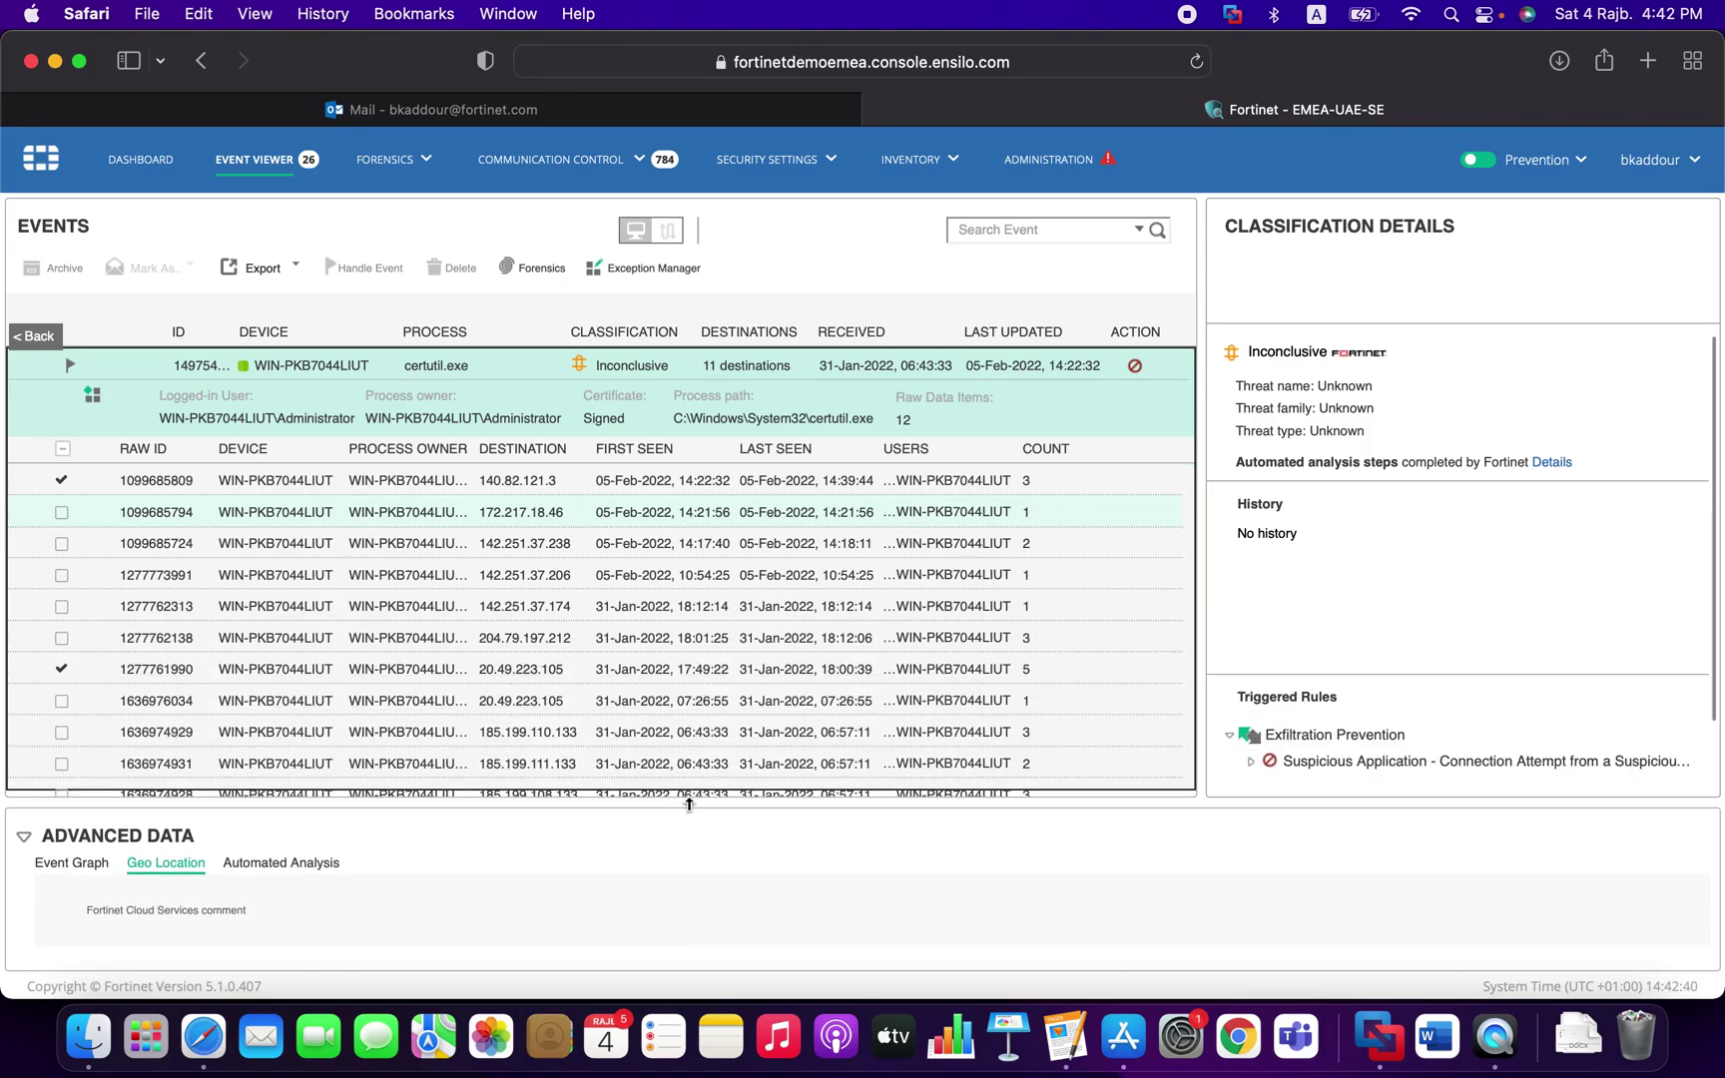
{"action": "left_click", "coordinate": [157, 864]}
{"action": "left_click", "coordinate": [166, 700]}
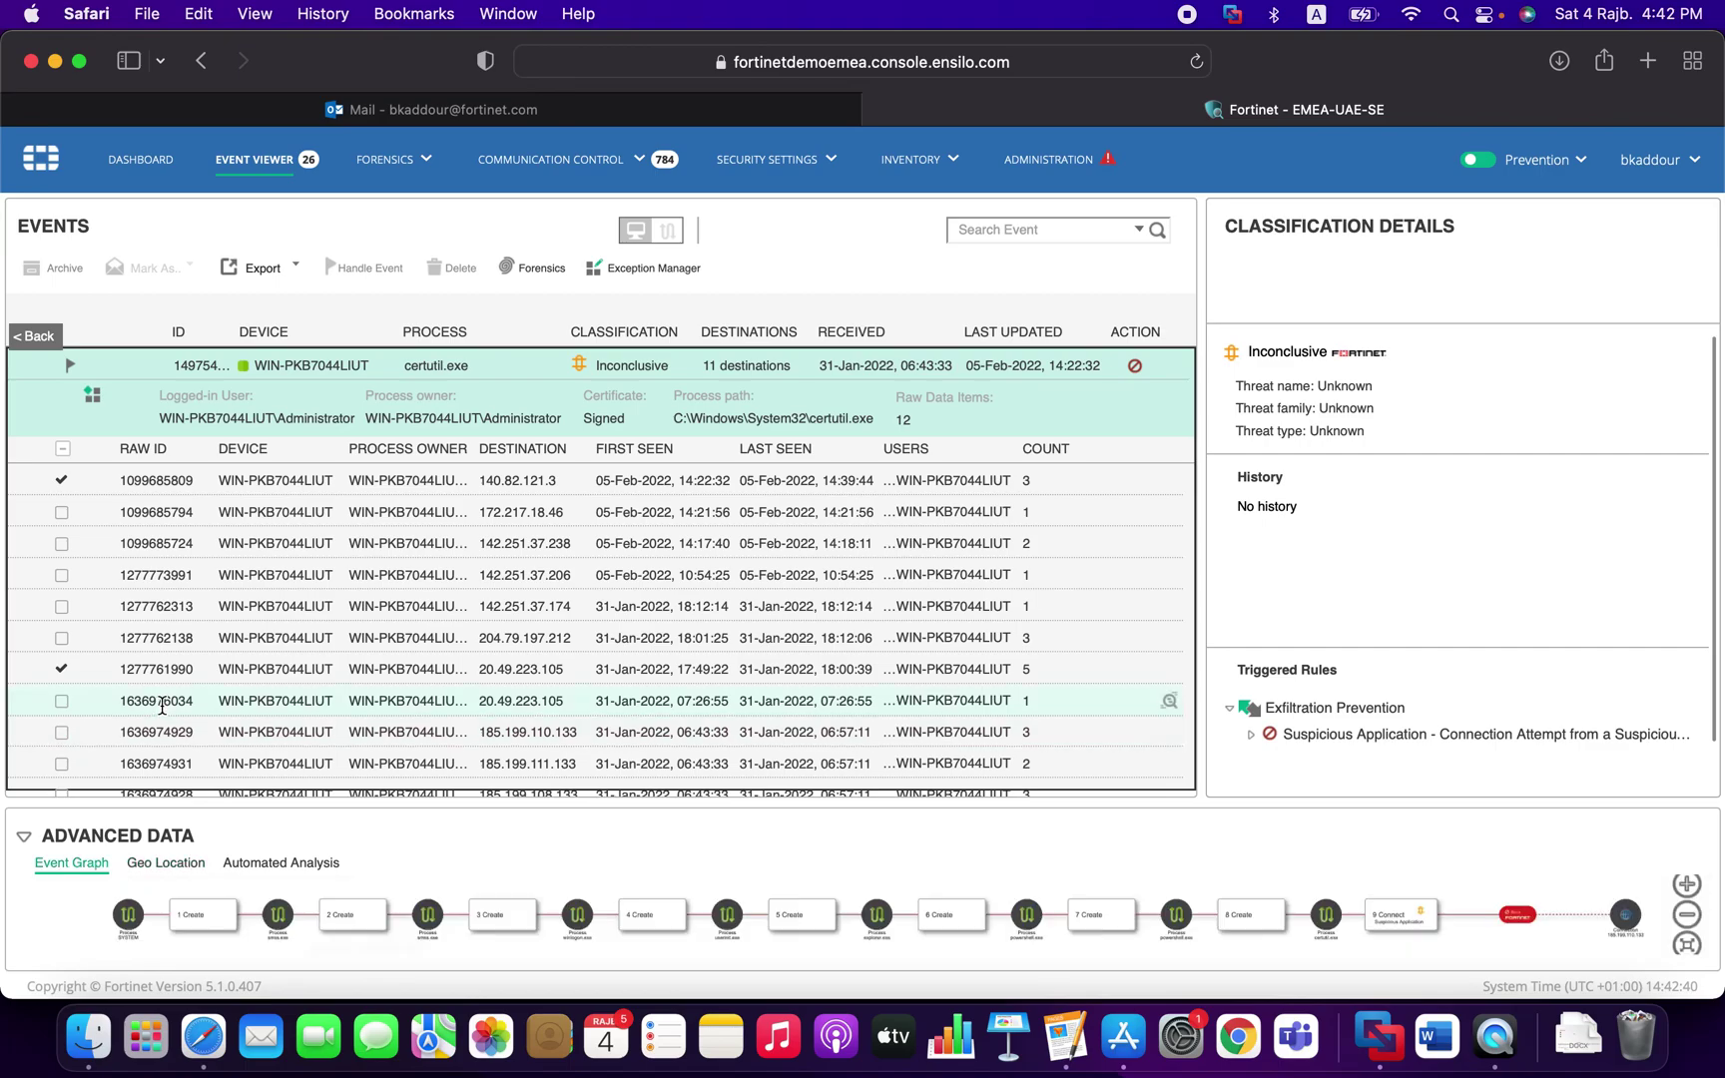
{"action": "left_click", "coordinate": [175, 872]}
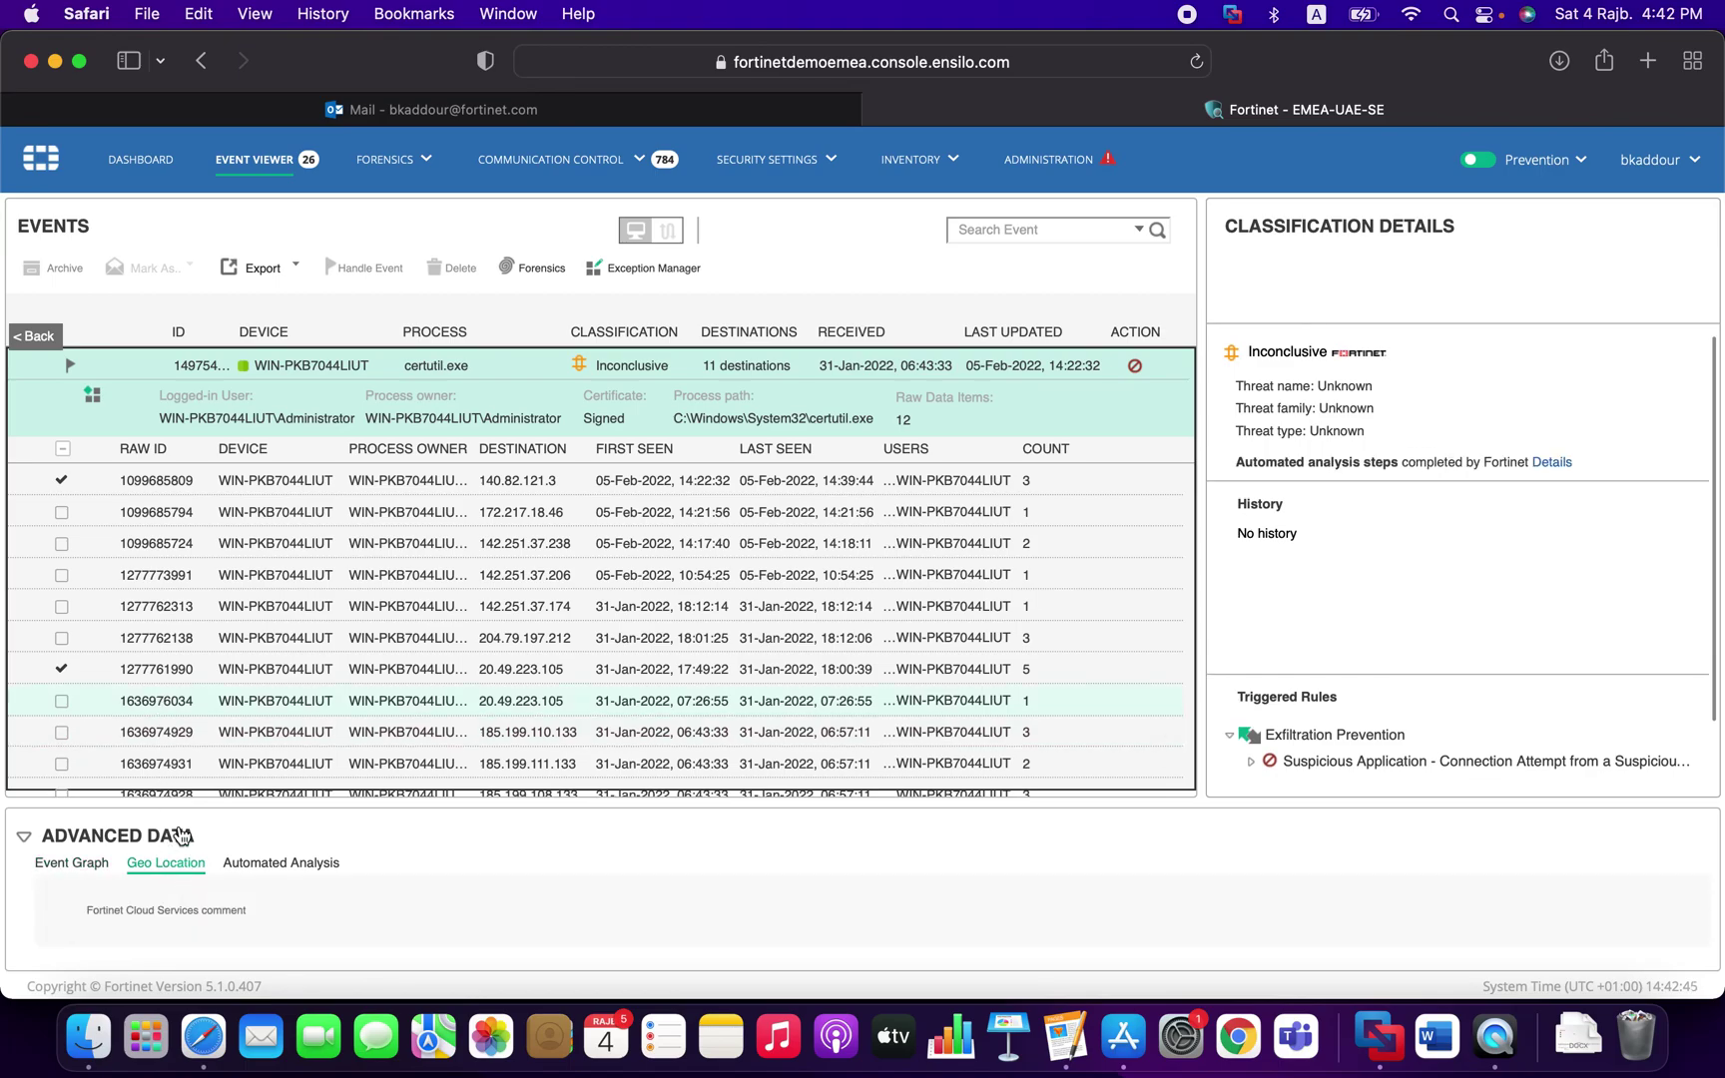
{"action": "left_click", "coordinate": [173, 763]}
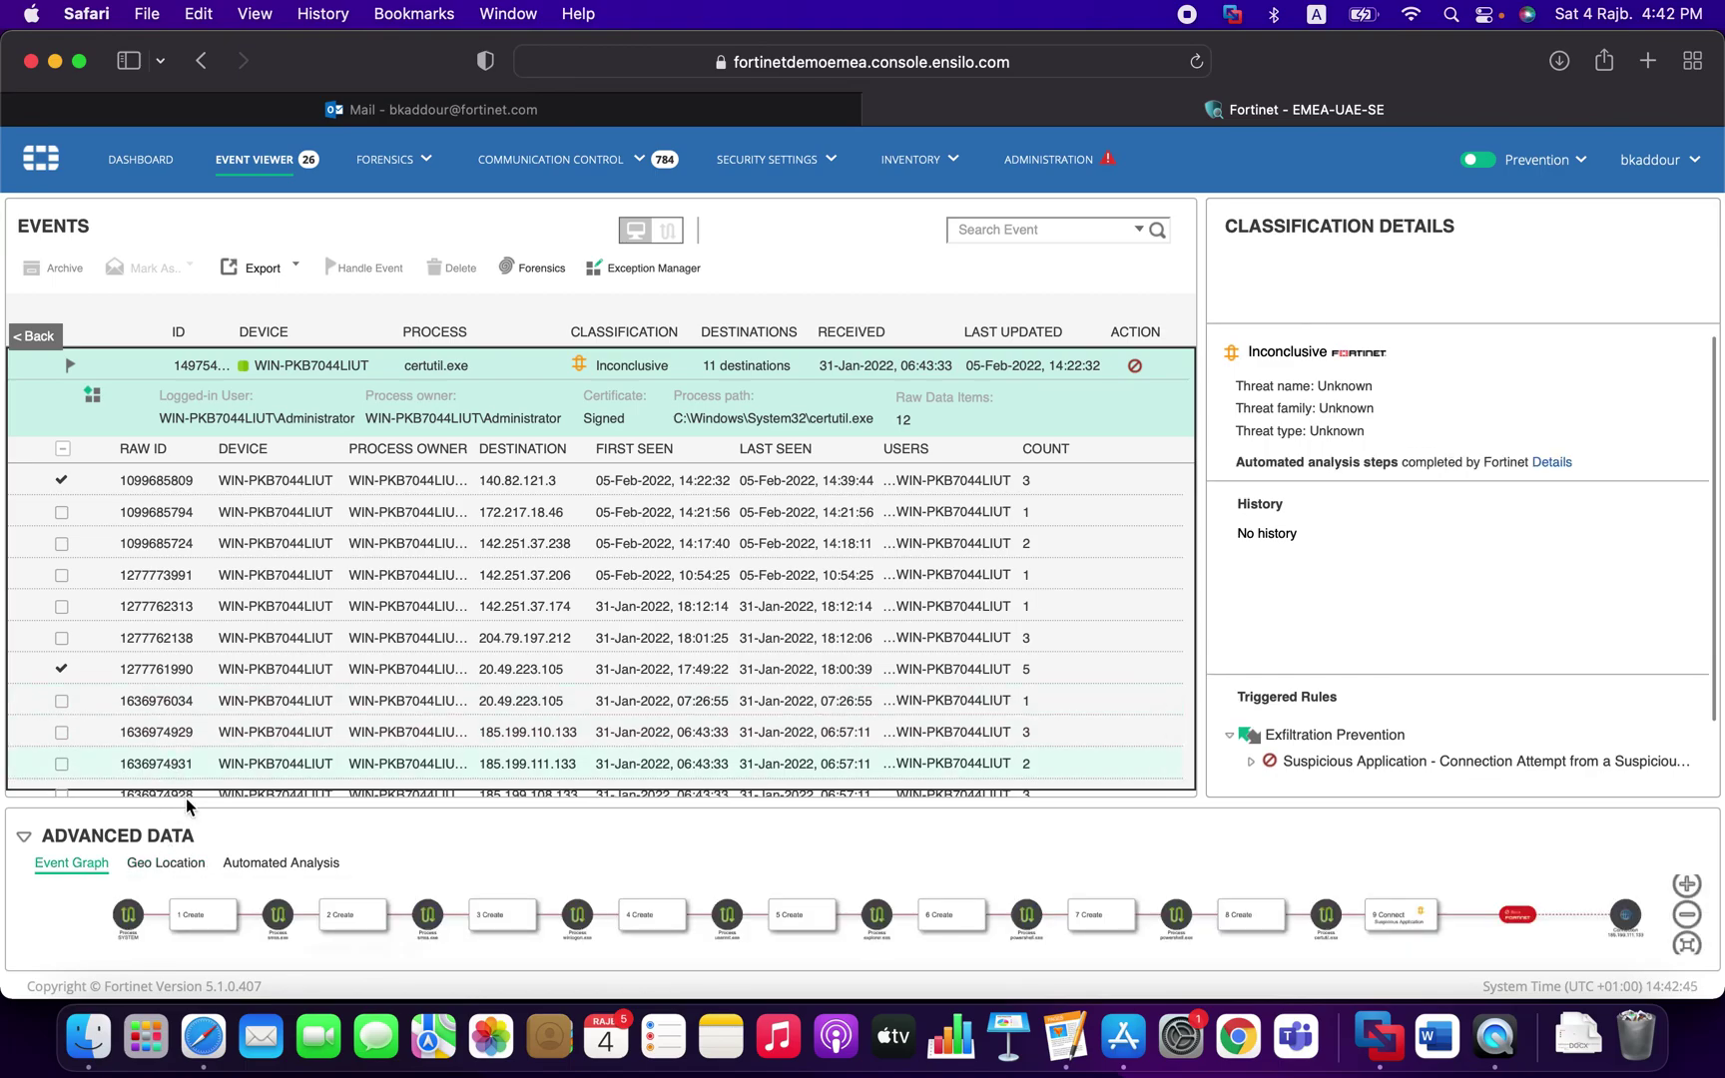
{"action": "left_click", "coordinate": [184, 866]}
{"action": "left_click_drag", "start_coordinate": [315, 789], "coordinate": [371, 788]}
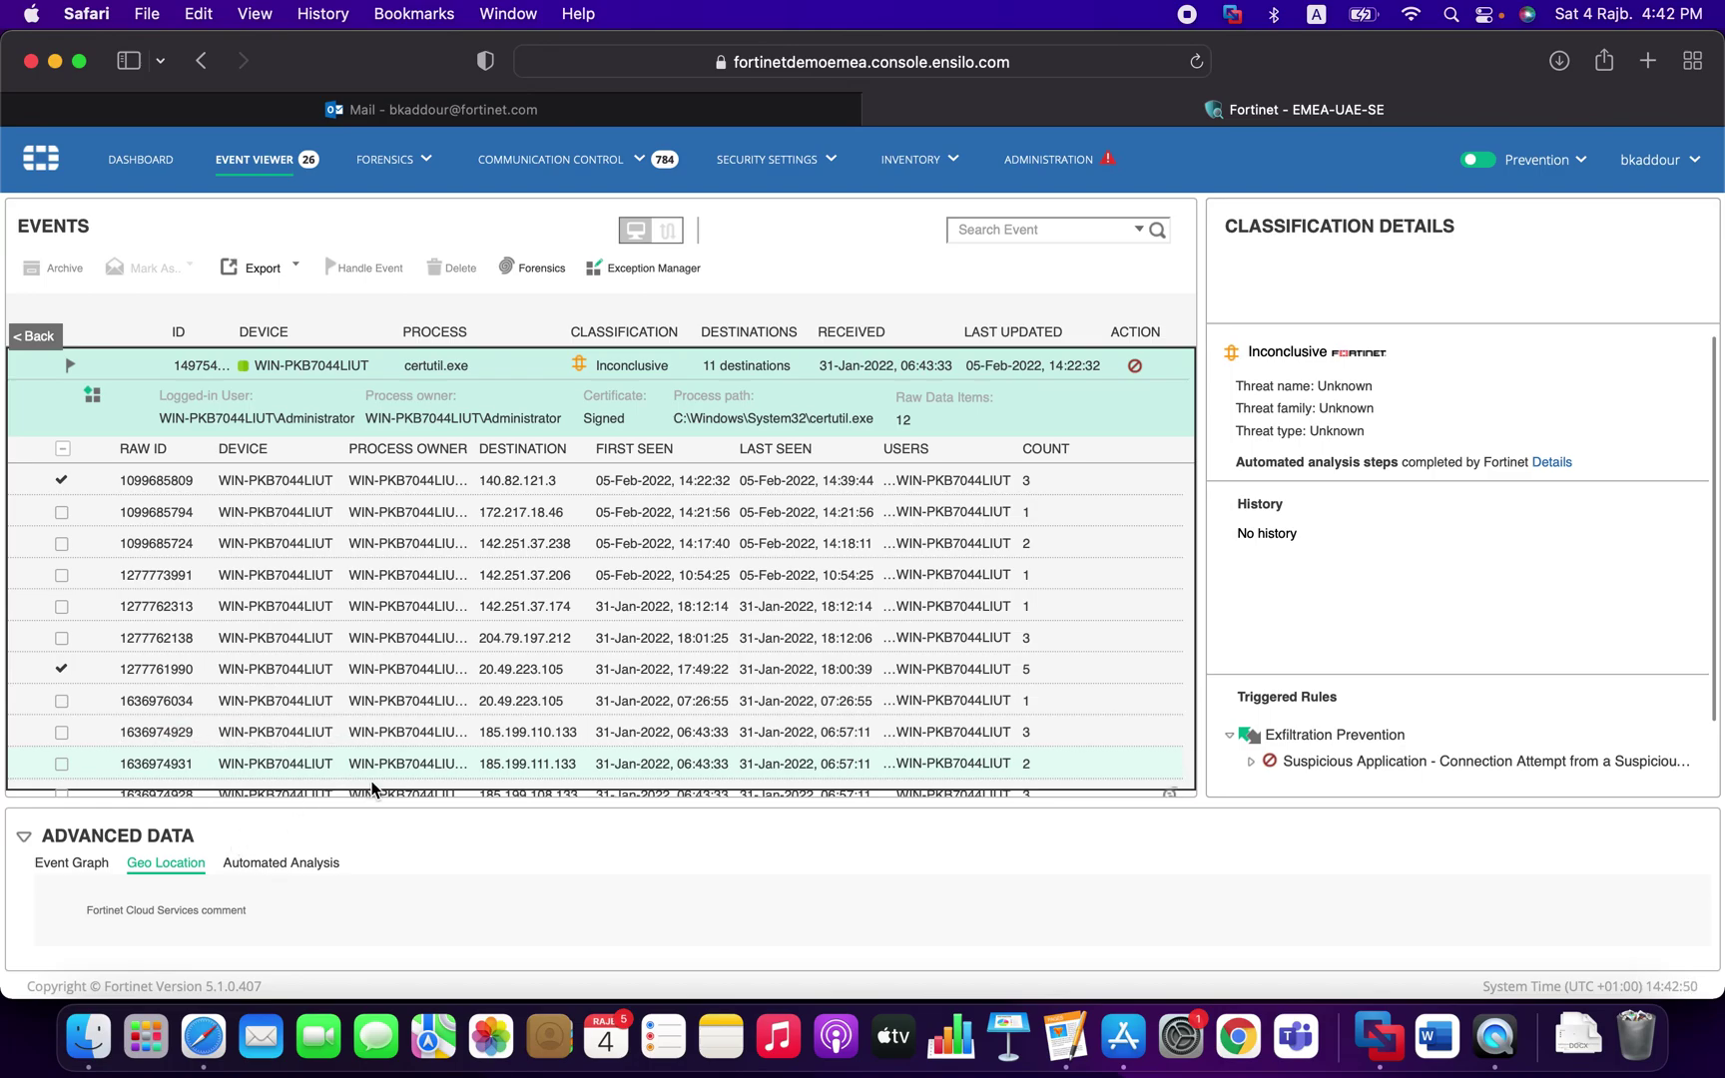
{"action": "key", "text": "super+minus"}
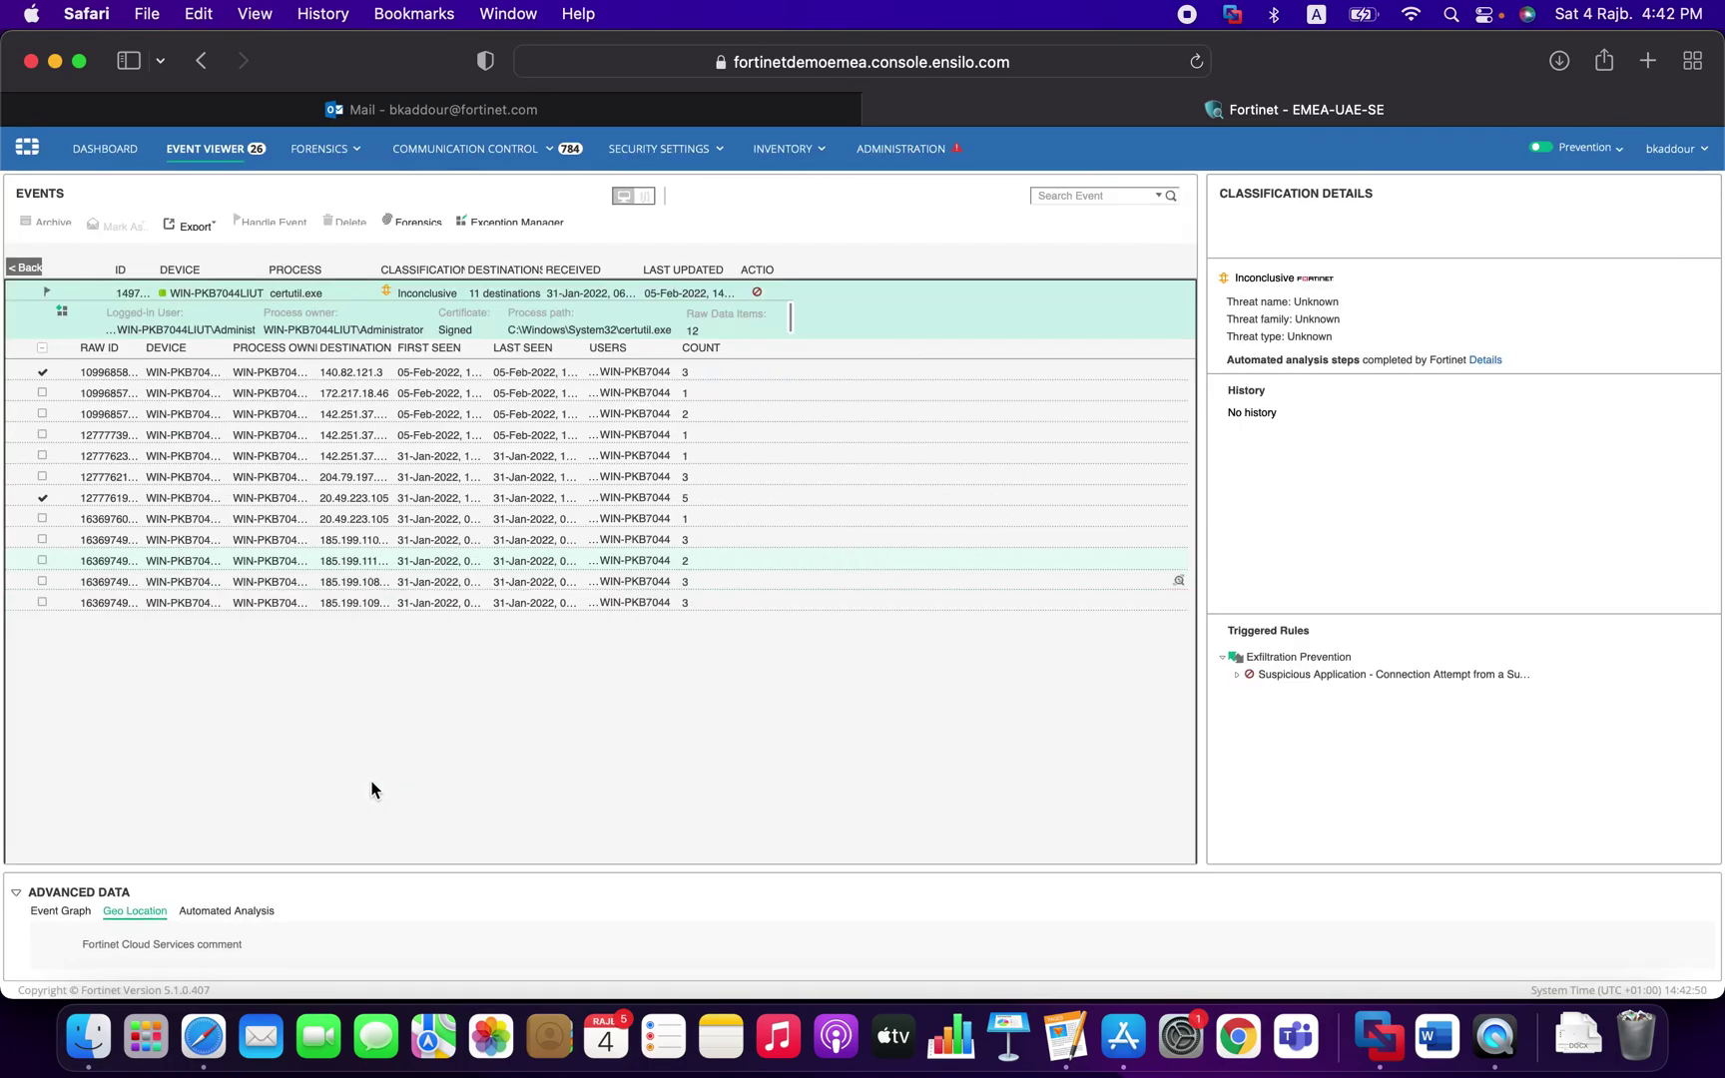
{"action": "left_click", "coordinate": [194, 580]}
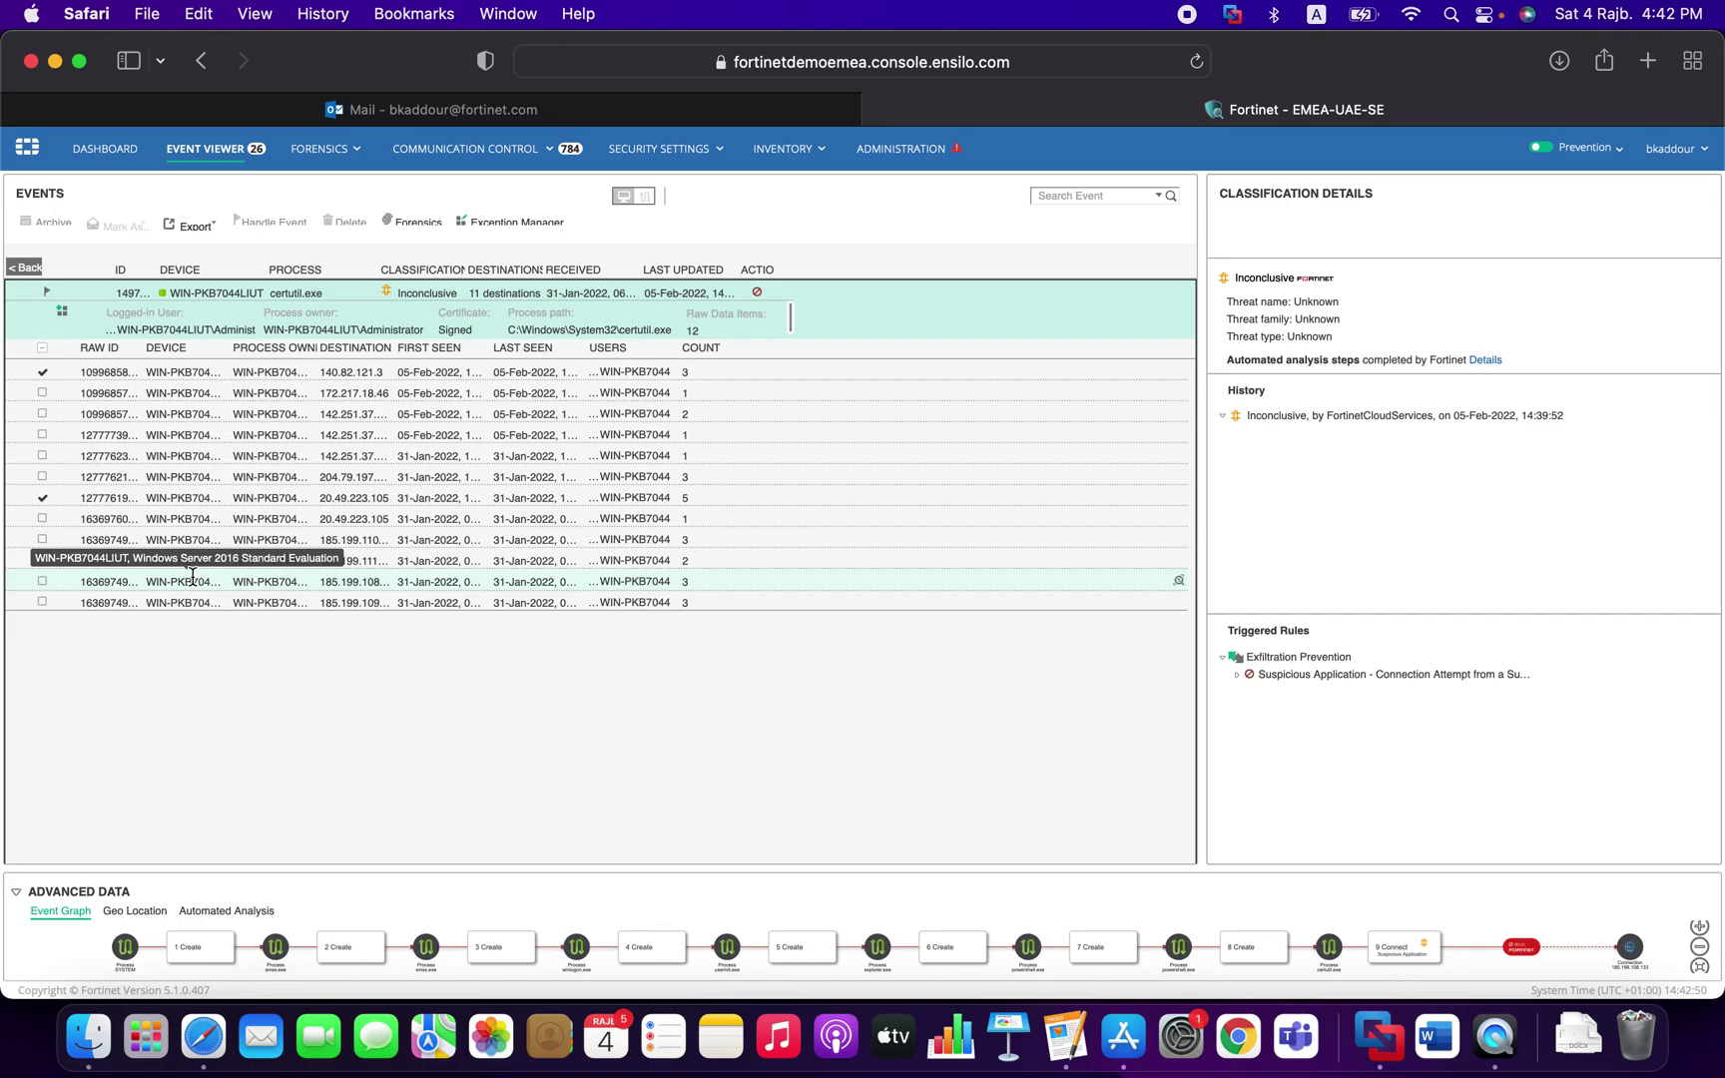
{"action": "left_click", "coordinate": [148, 914]}
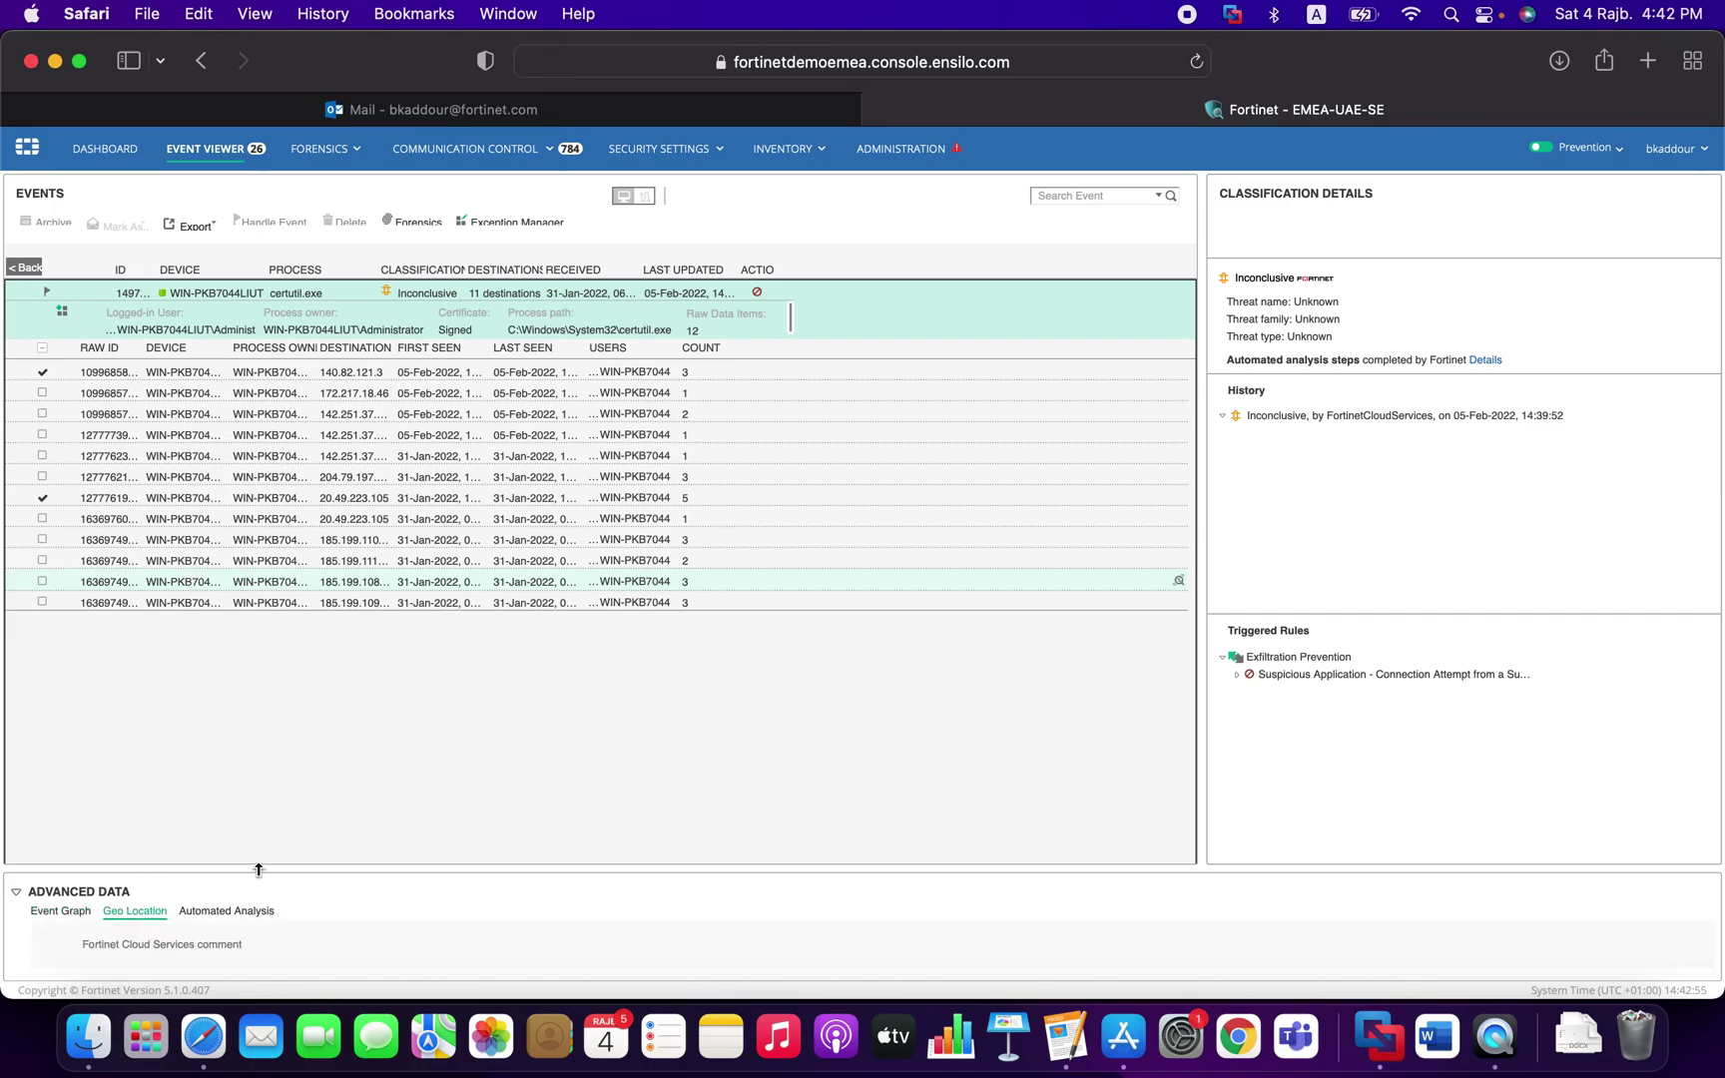
Enlarge the advanced data area and check the geo location and automated analysis of the last raw data item.
{"action": "left_click_drag", "start_coordinate": [262, 869], "coordinate": [279, 711]}
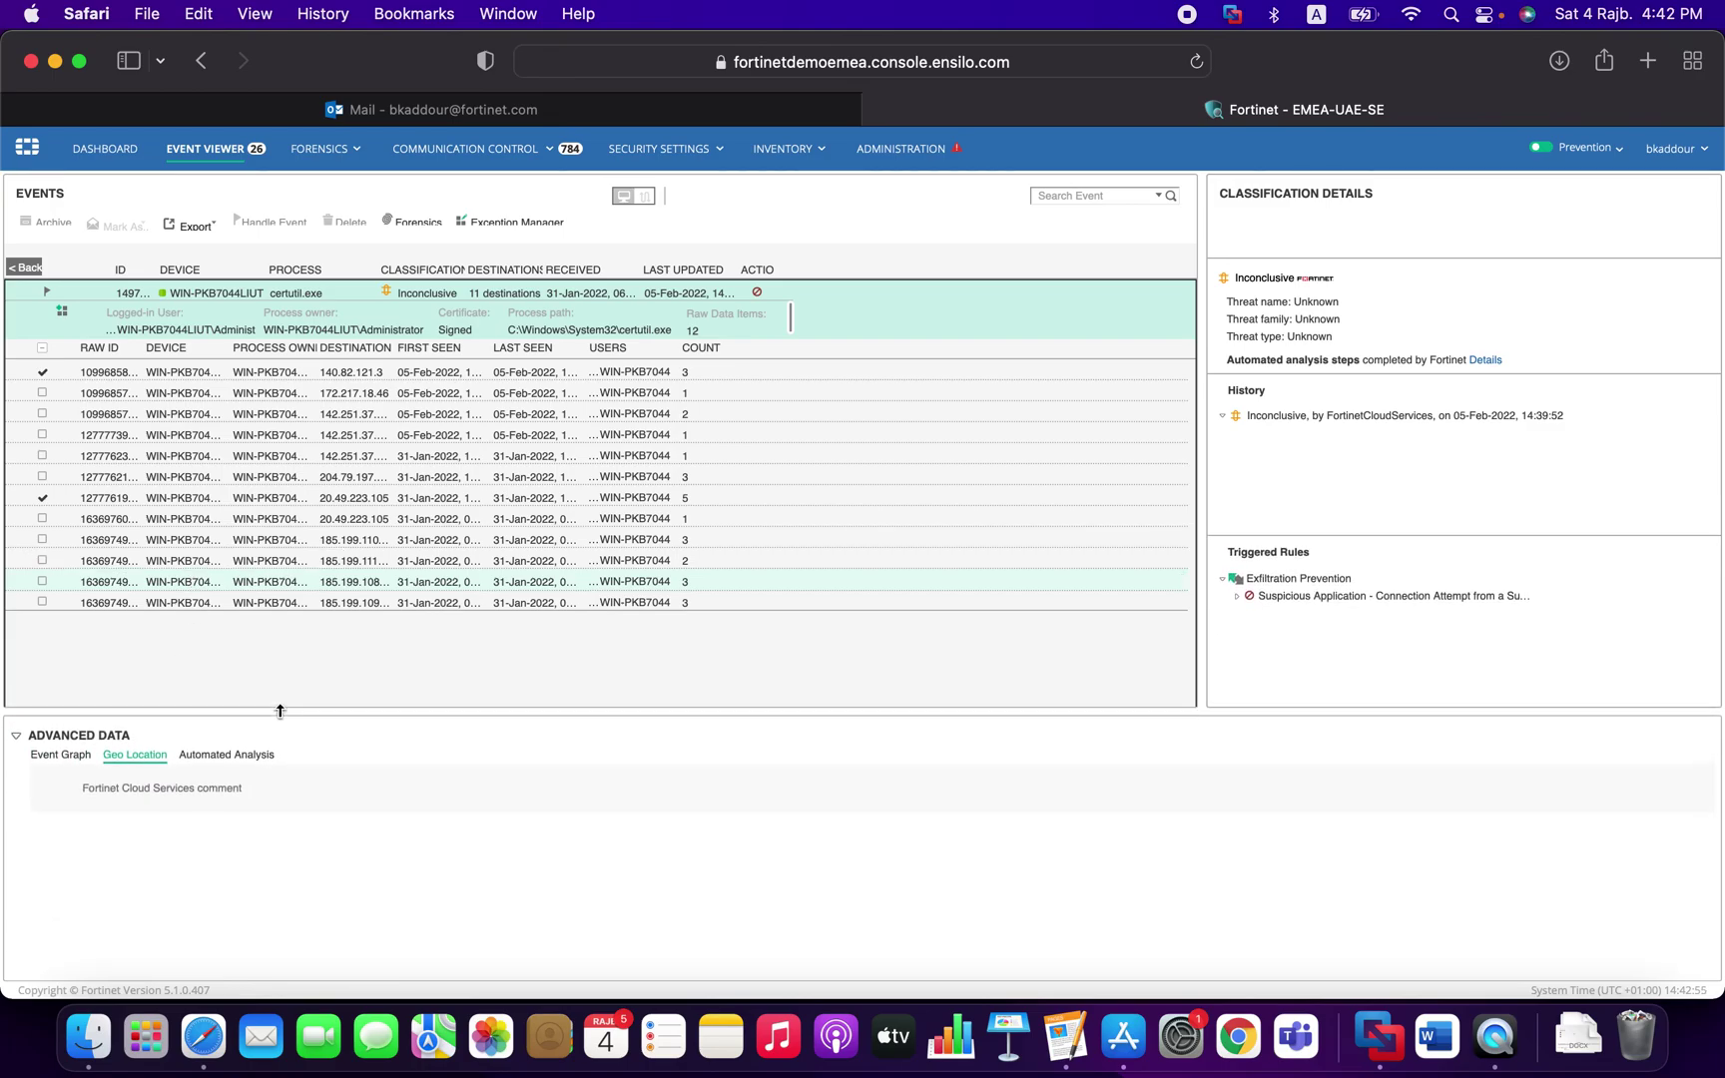
{"action": "left_click", "coordinate": [172, 603]}
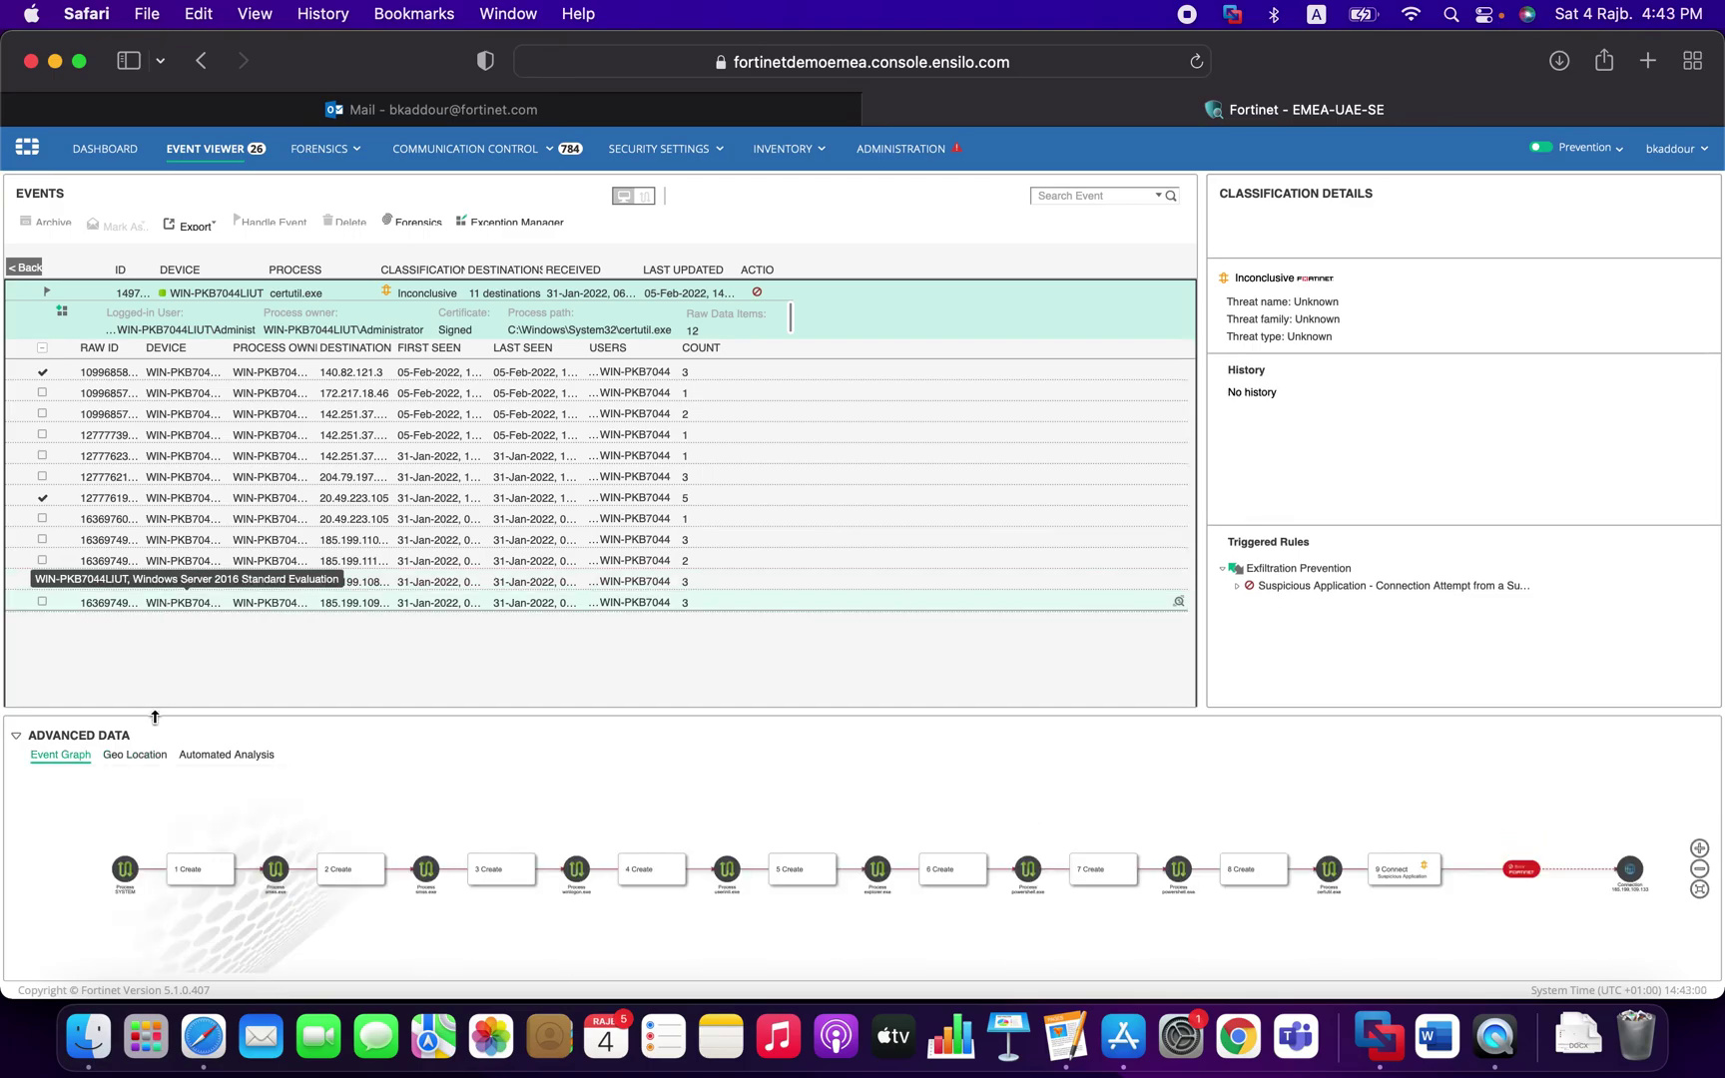
{"action": "left_click", "coordinate": [141, 760]}
{"action": "left_click", "coordinate": [206, 759]}
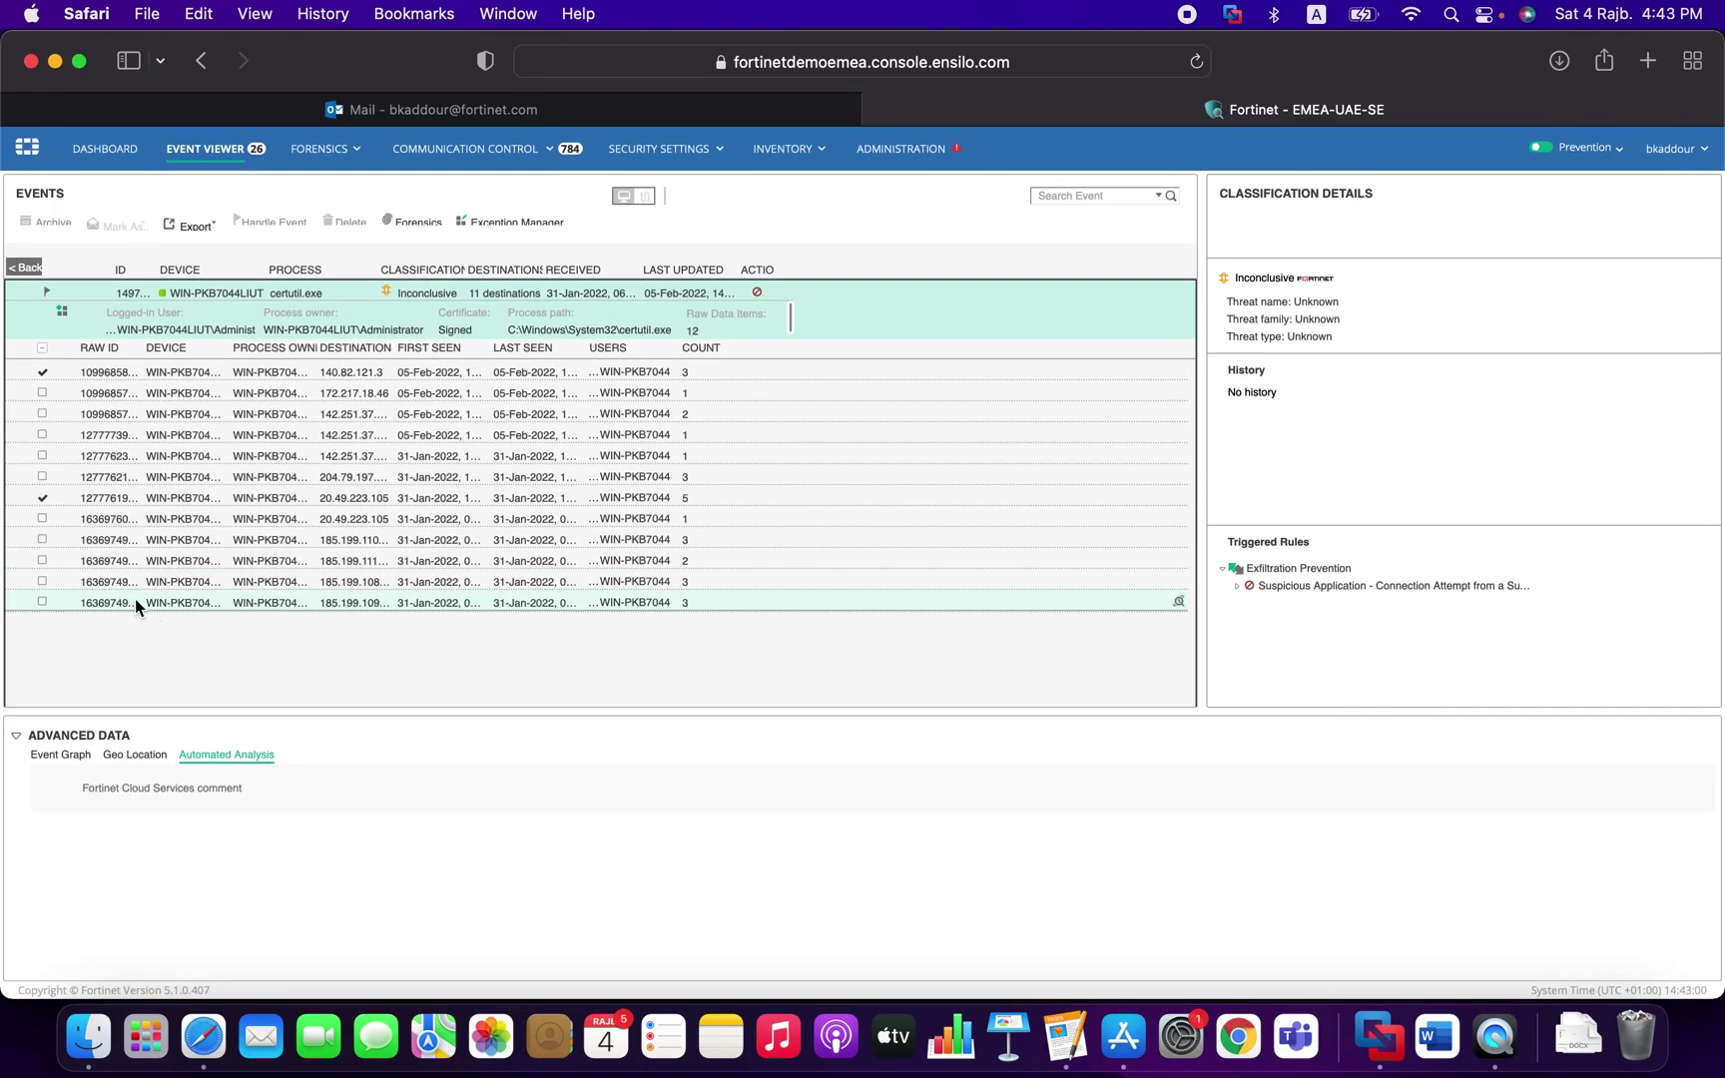
{"action": "left_click", "coordinate": [105, 392]}
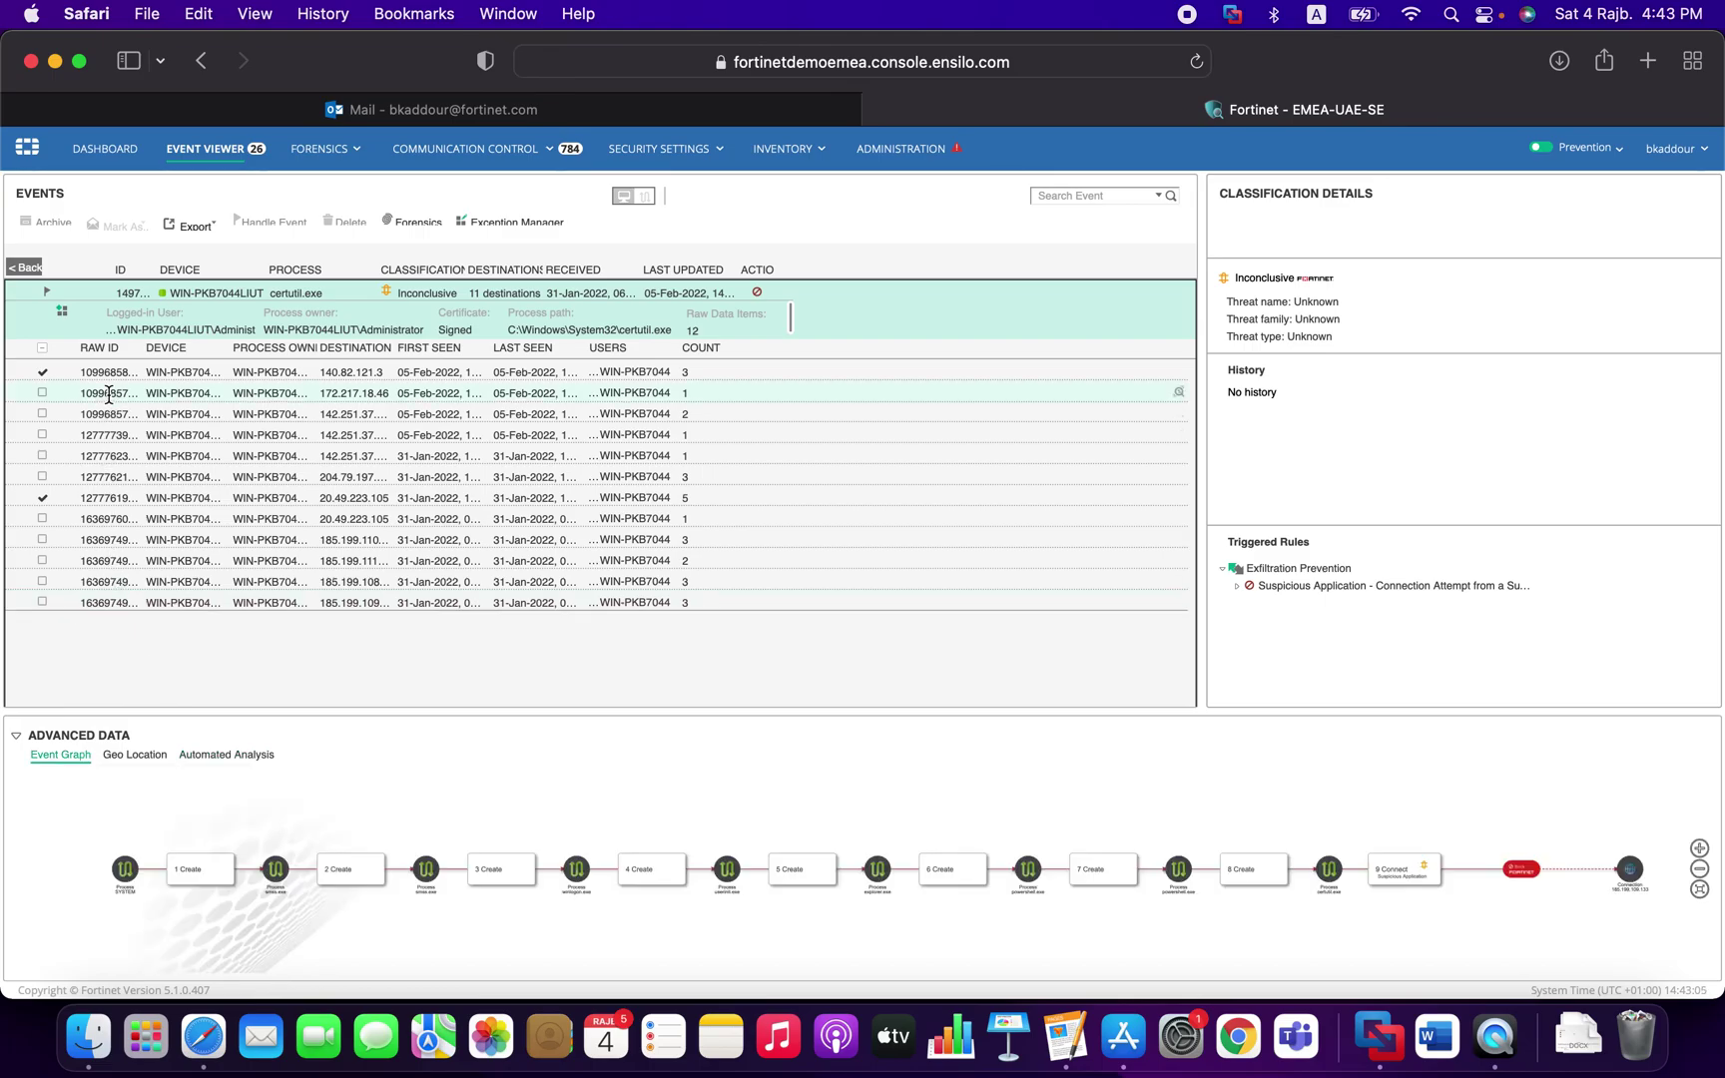
{"action": "left_click", "coordinate": [143, 759]}
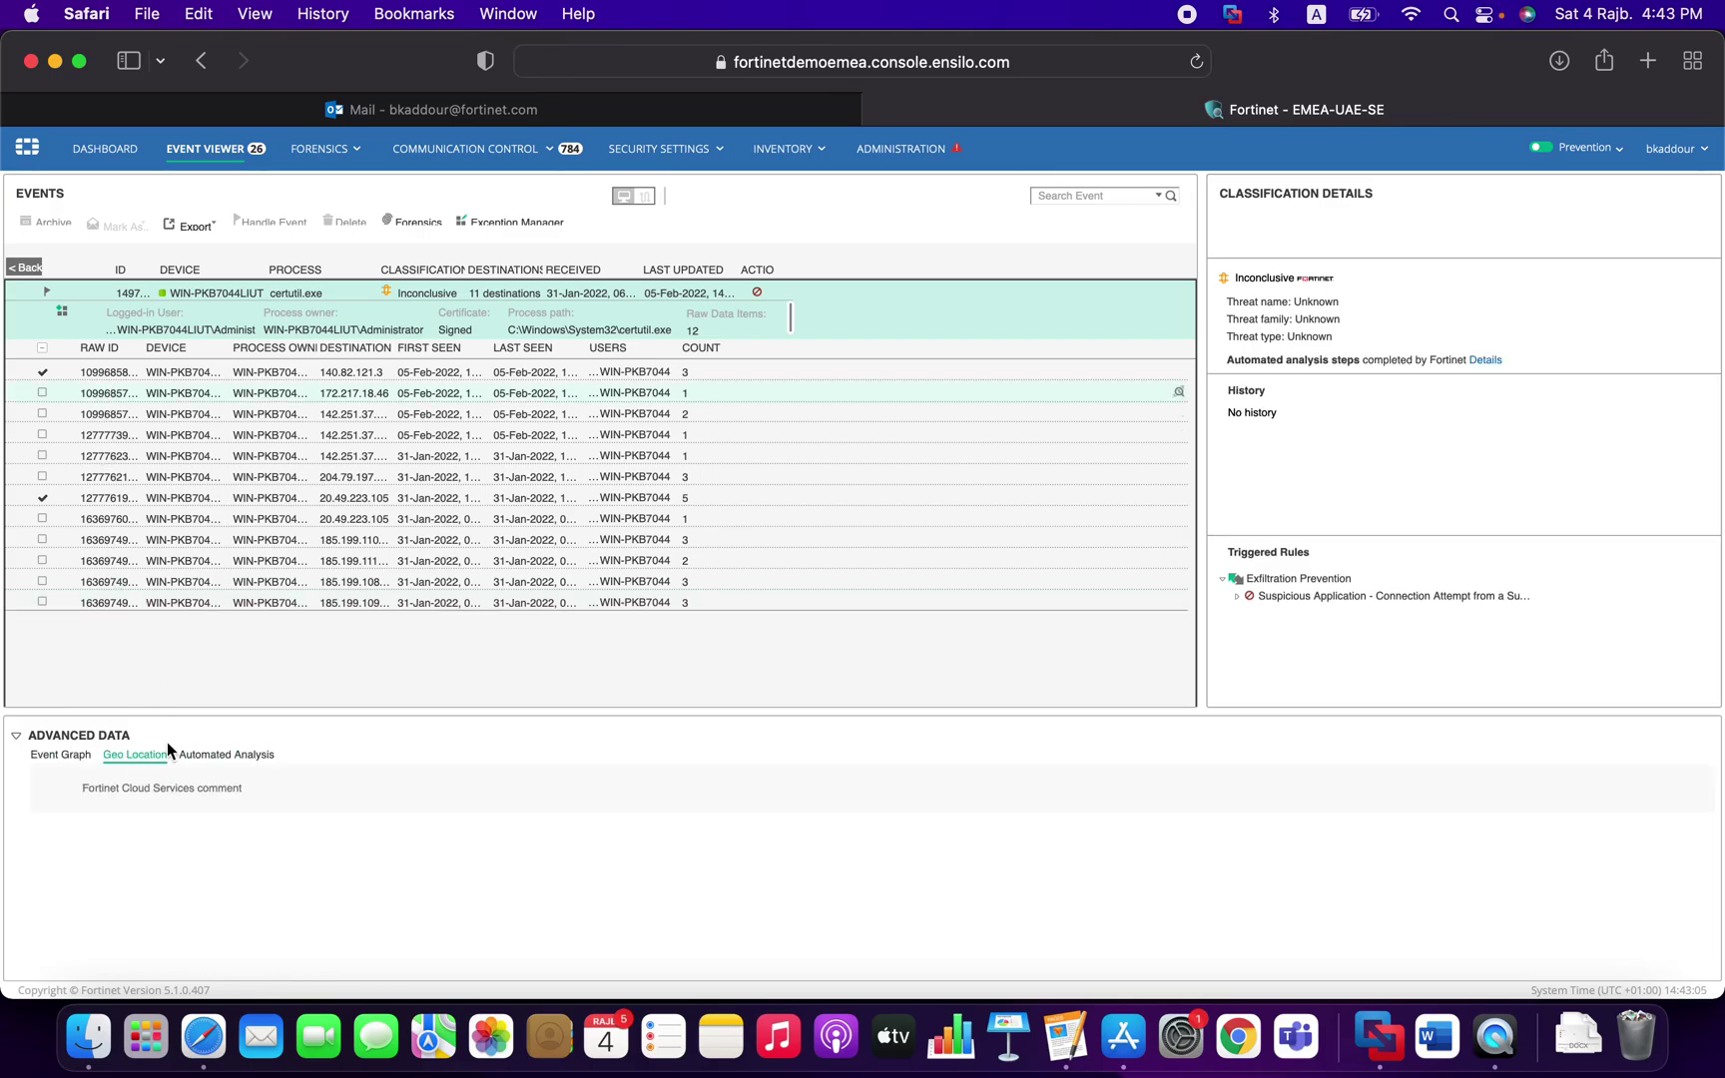
{"action": "left_click", "coordinate": [105, 371]}
{"action": "left_click", "coordinate": [138, 762]}
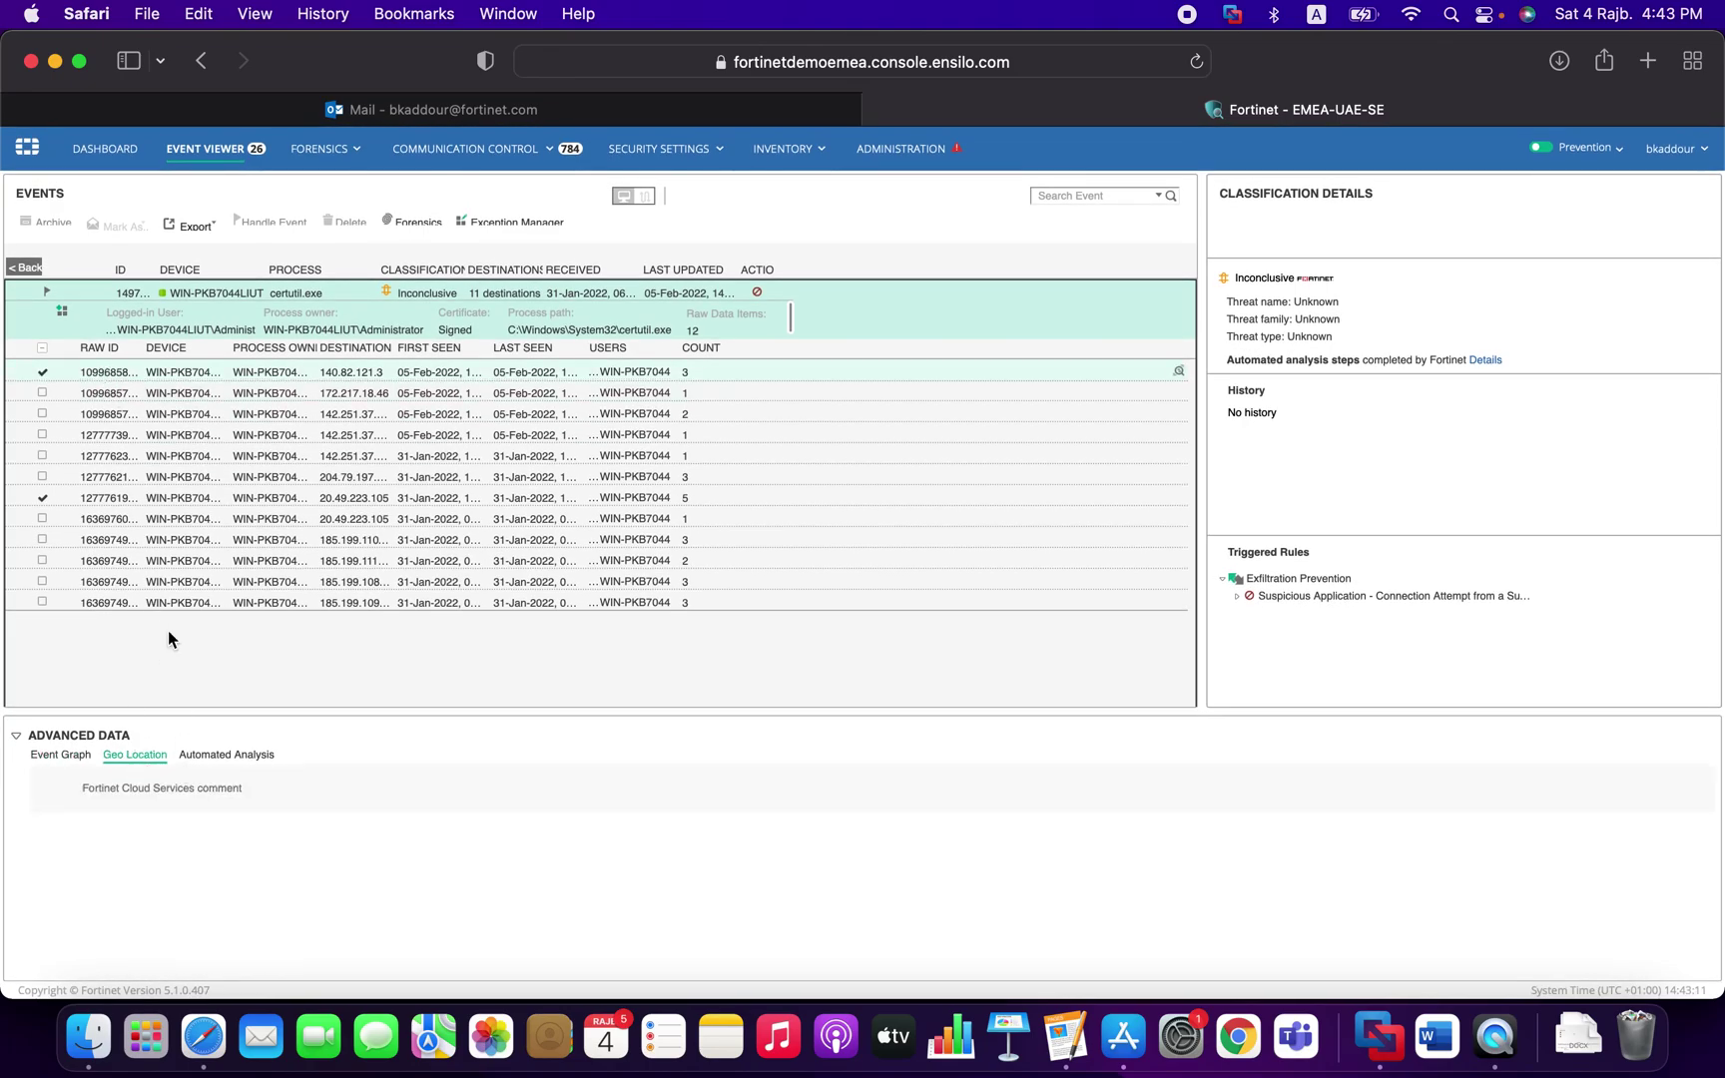
{"action": "left_click", "coordinate": [123, 392]}
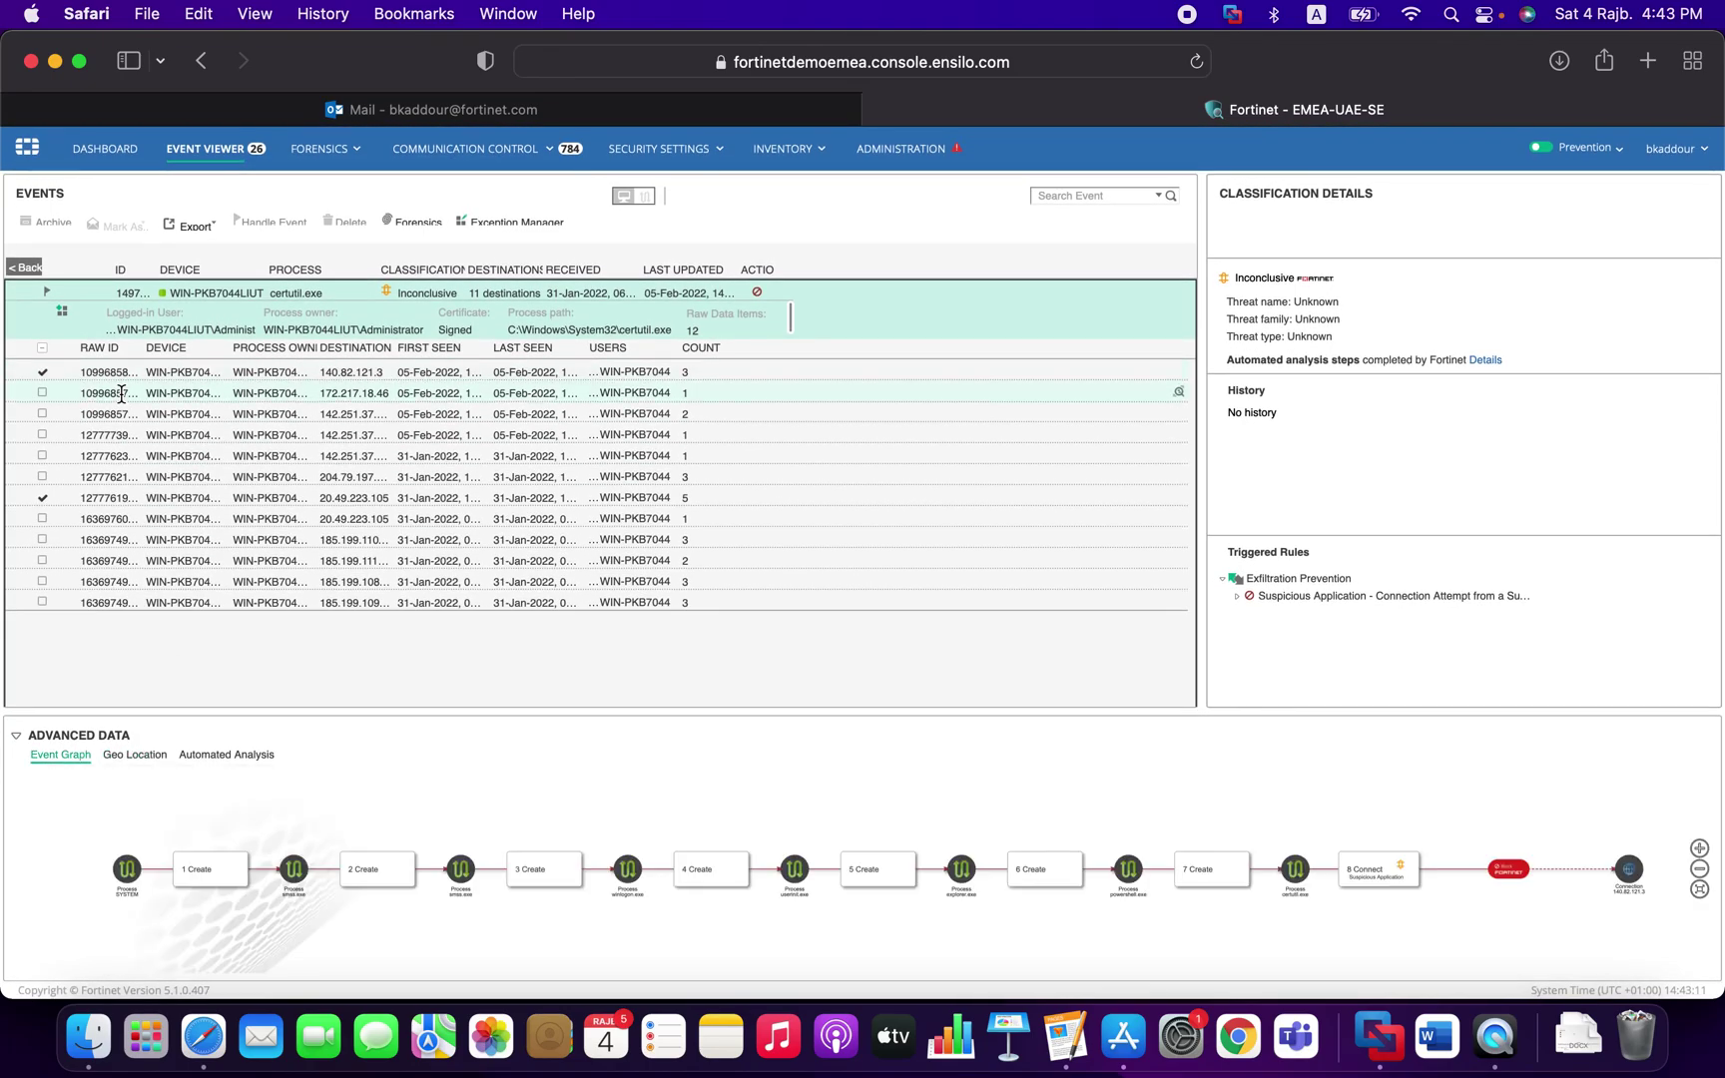
{"action": "left_click", "coordinate": [147, 766]}
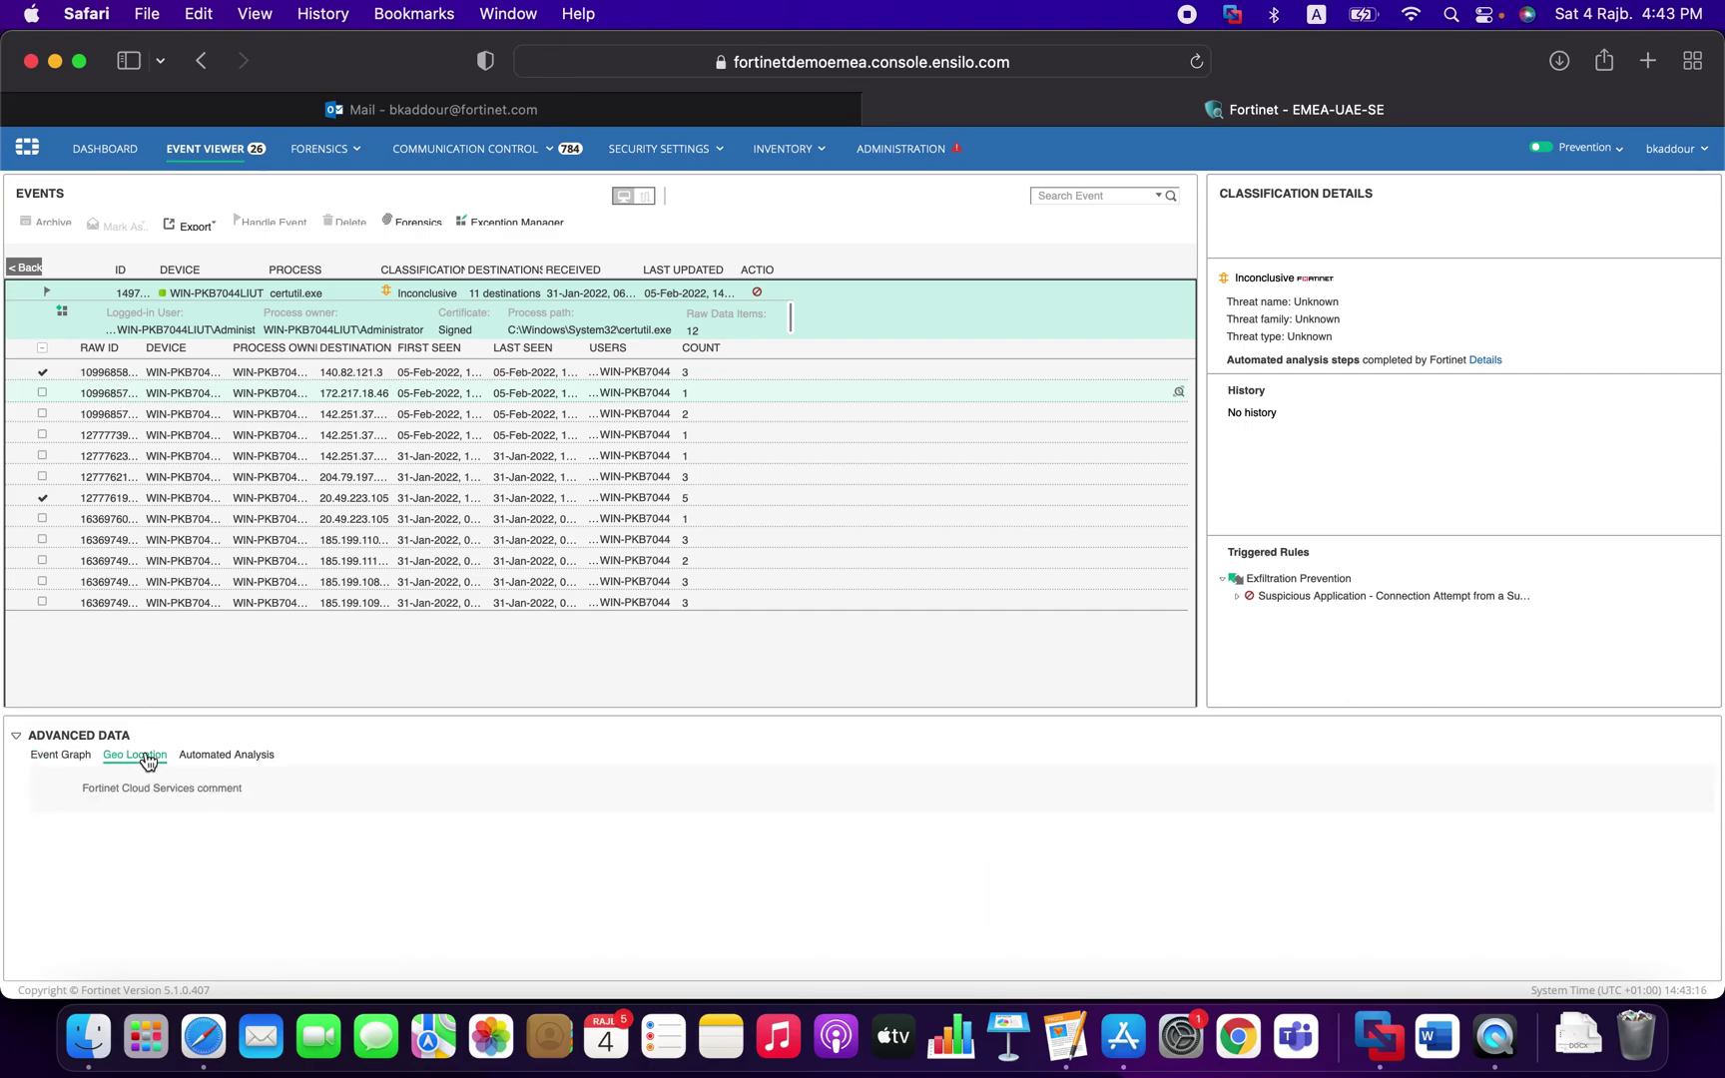
{"action": "left_click", "coordinate": [104, 413]}
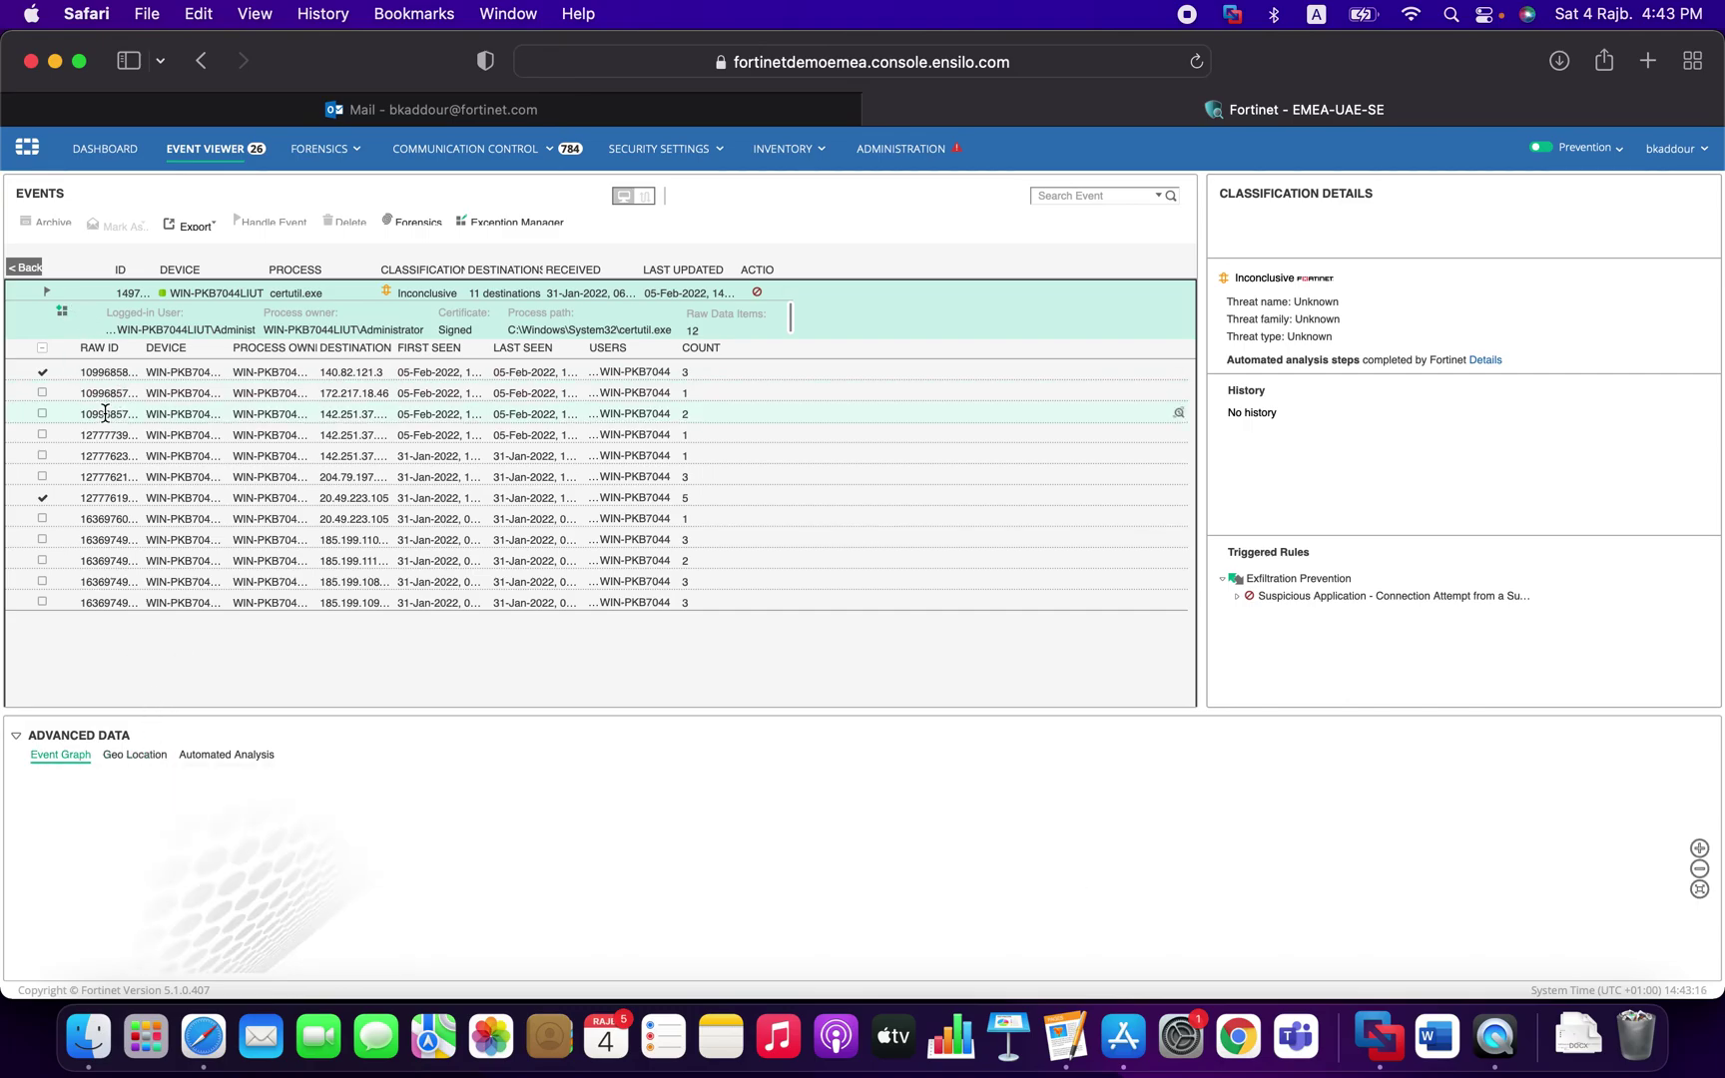
{"action": "left_click", "coordinate": [134, 755]}
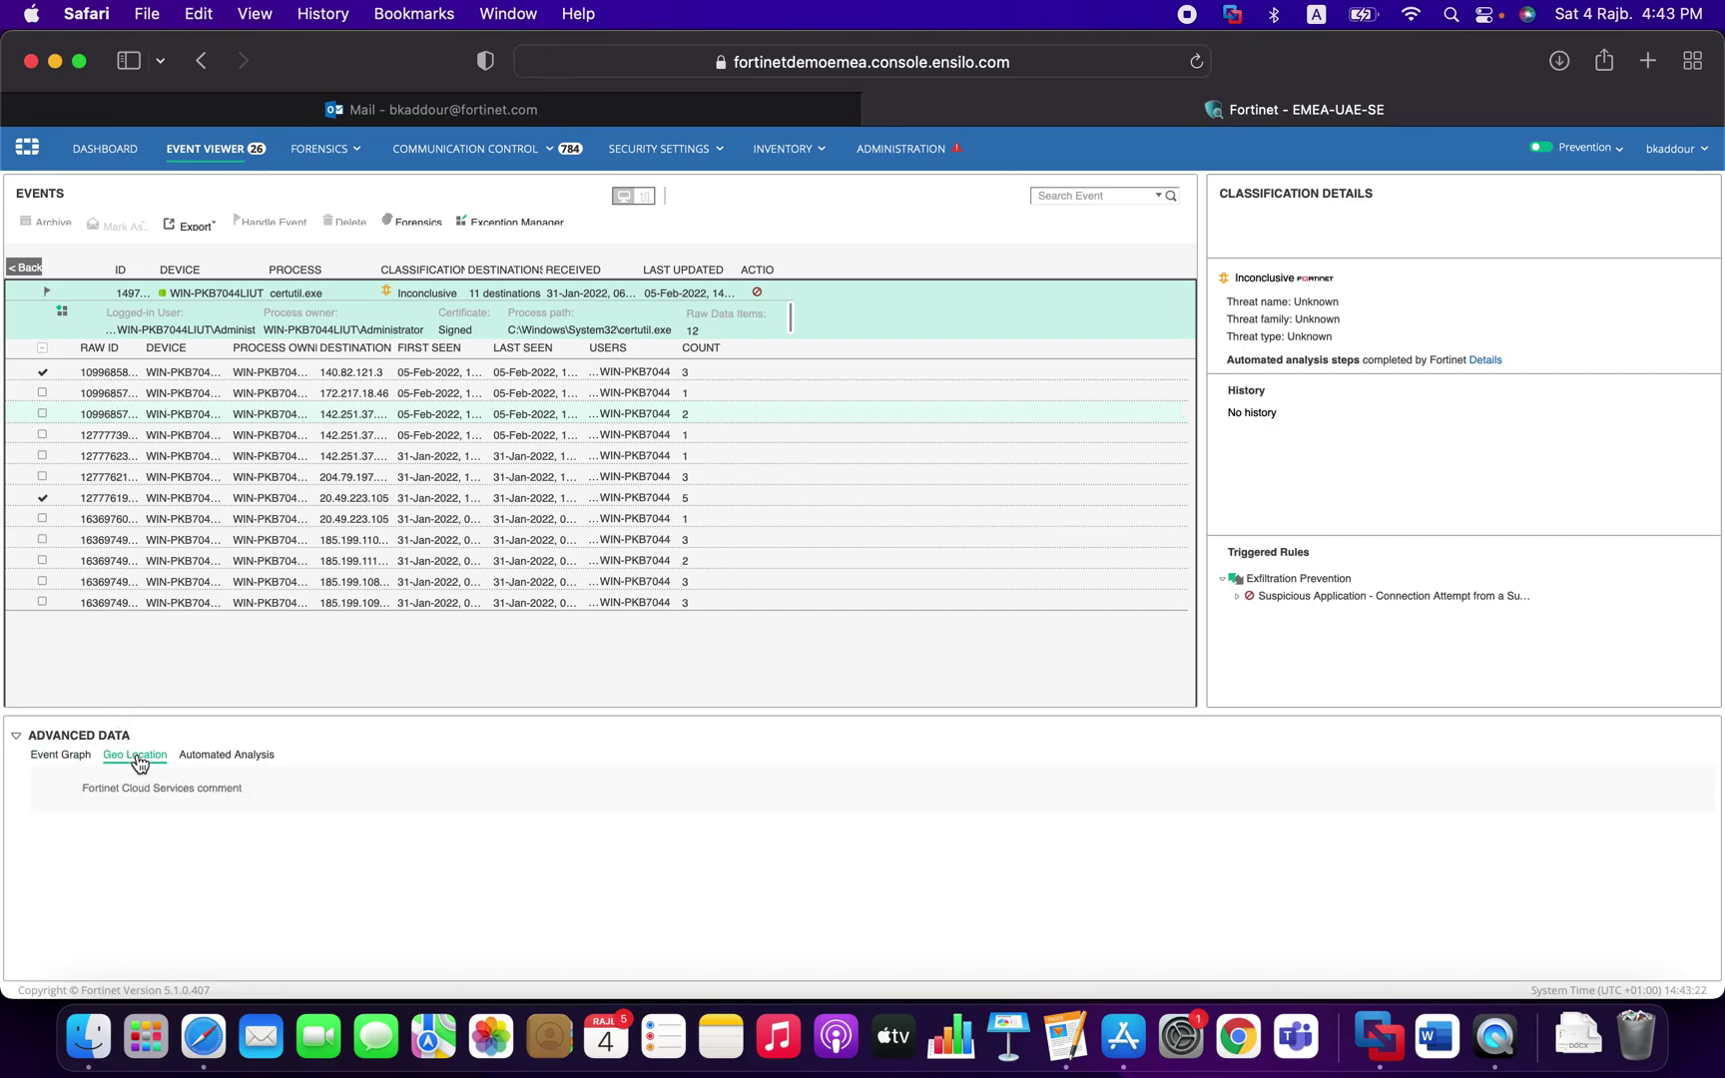
{"action": "left_click", "coordinate": [113, 434]}
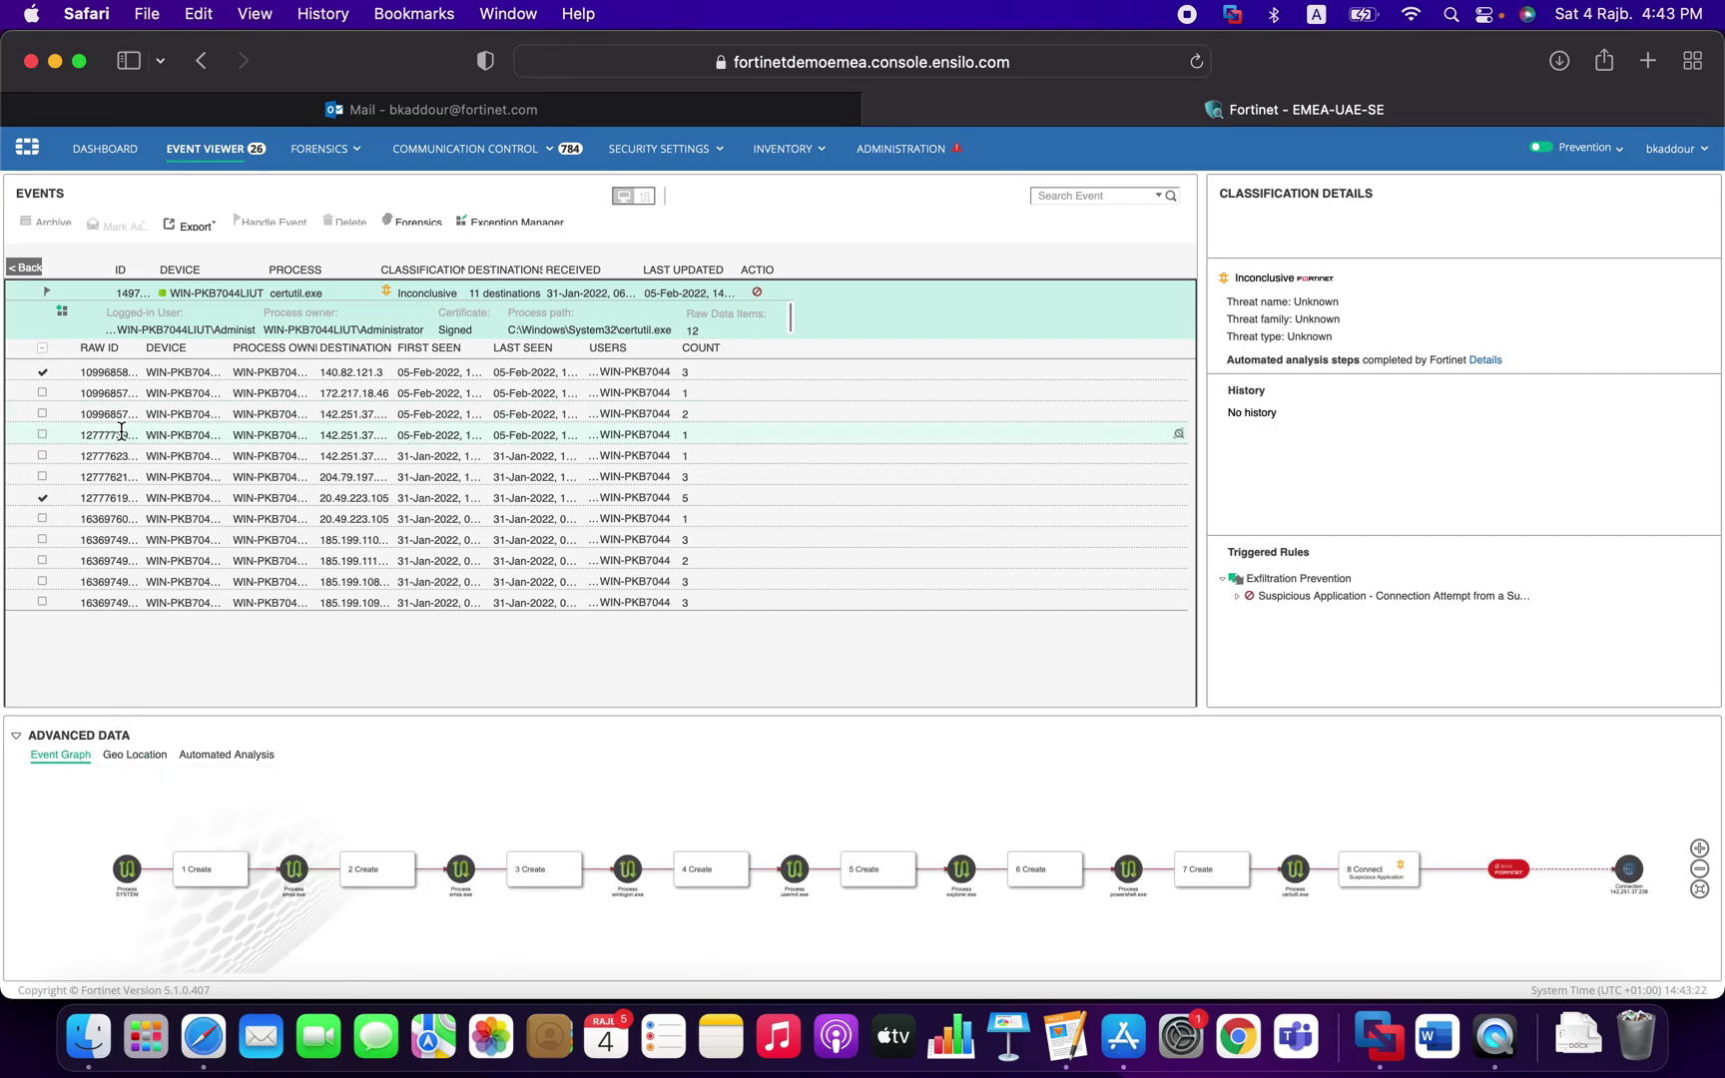
{"action": "left_click", "coordinate": [144, 755]}
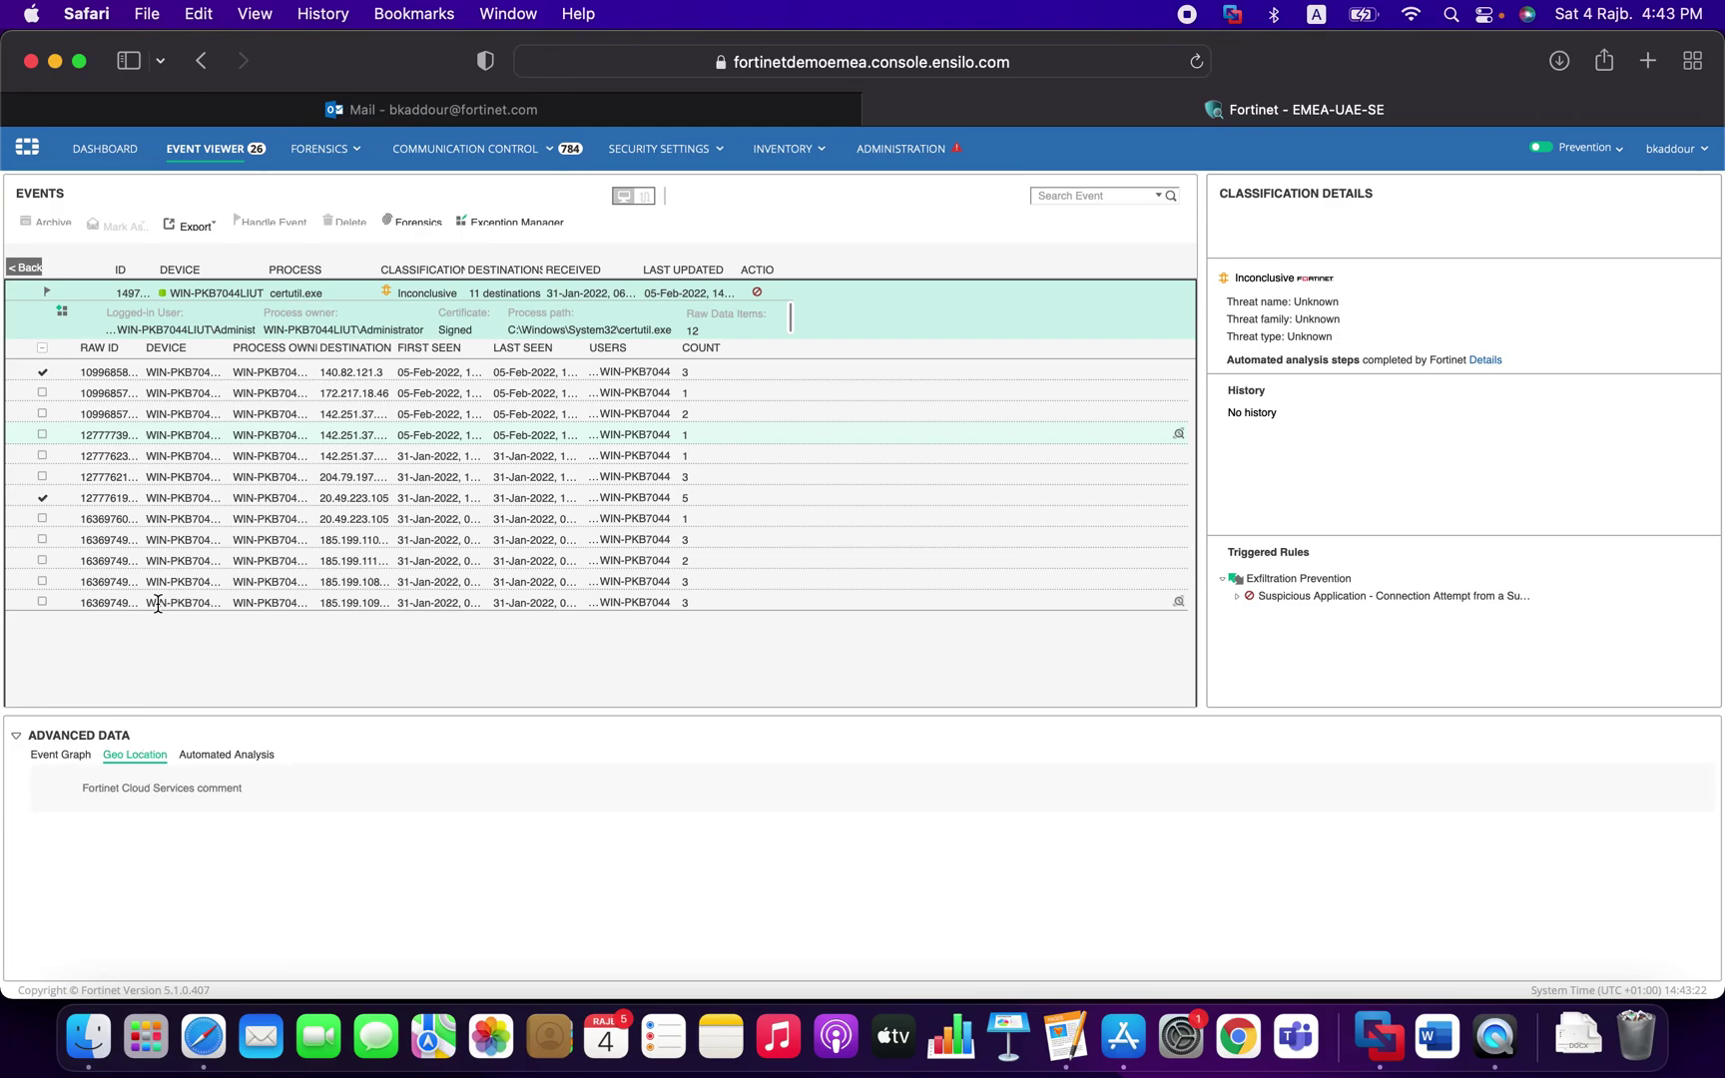
Recheck the geo location and automated analysis of the last certutil.exe raw data item.
{"action": "left_click", "coordinate": [153, 602]}
{"action": "left_click", "coordinate": [143, 759]}
{"action": "left_click", "coordinate": [252, 759]}
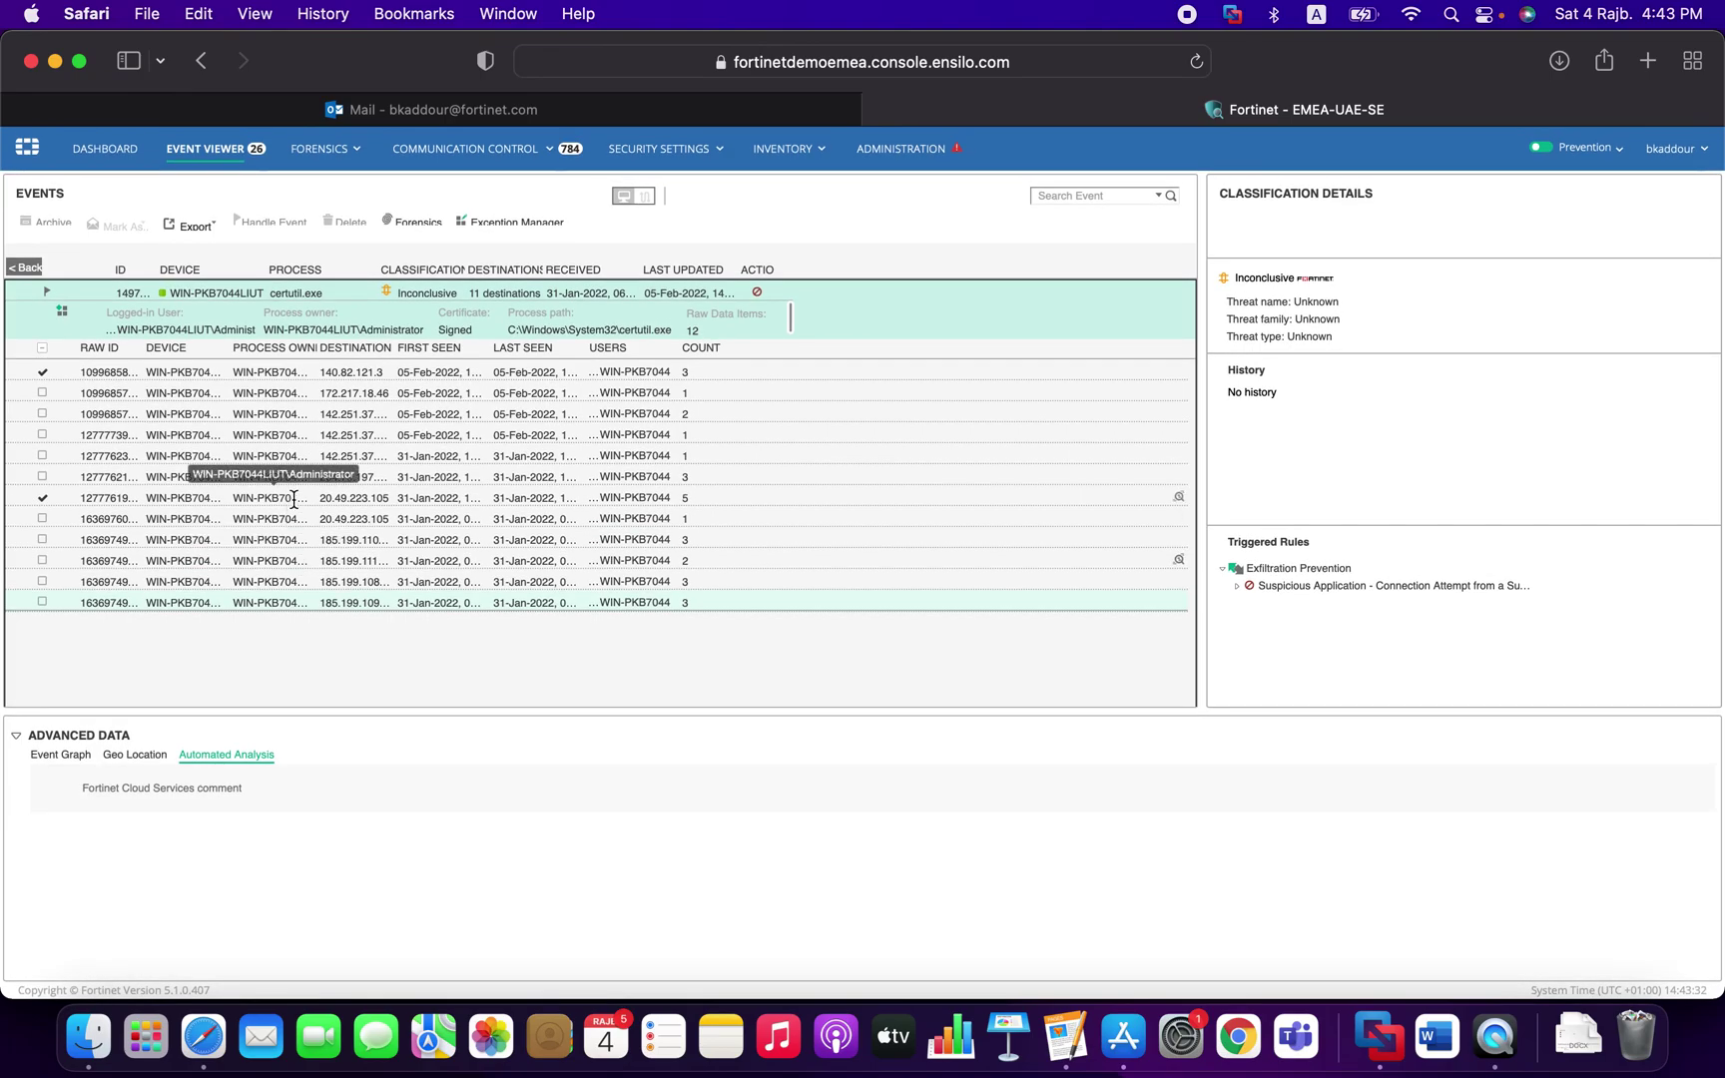
{"action": "left_click", "coordinate": [38, 493]}
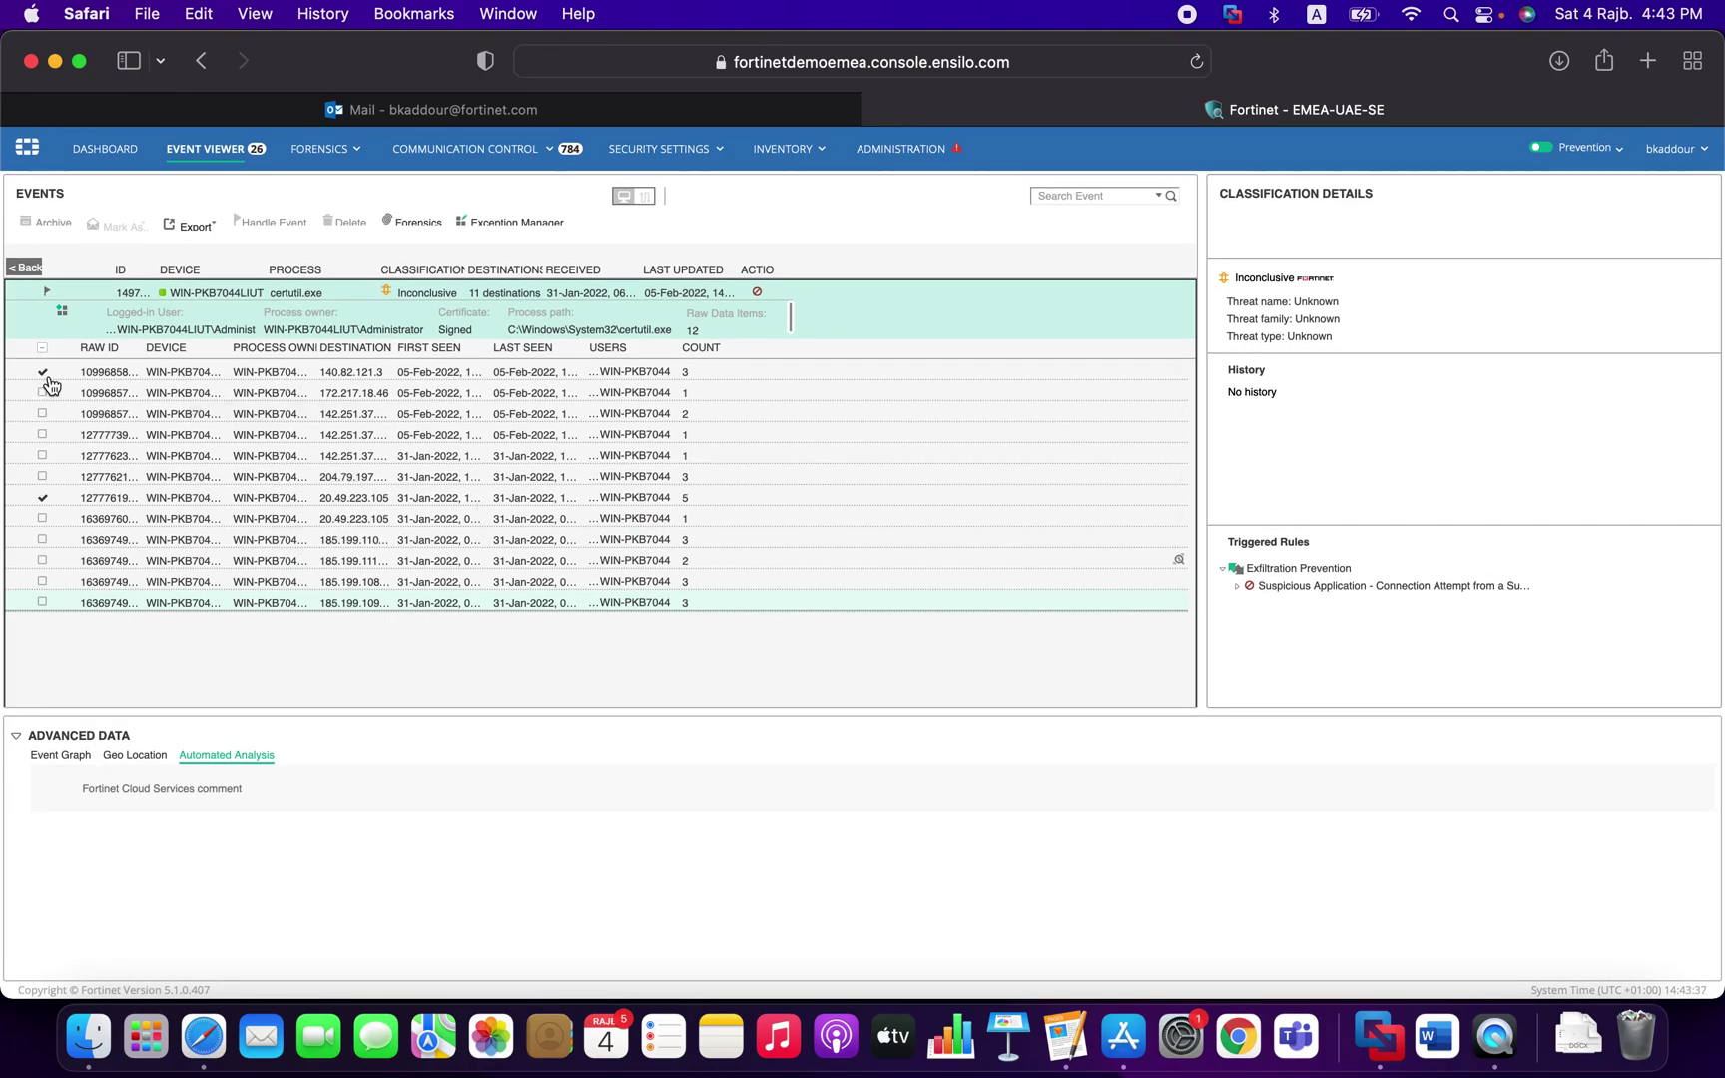
Collapse and reopen the advanced data, enlarge its area and examine the event graph of the last raw data item.
{"action": "left_click", "coordinate": [22, 738]}
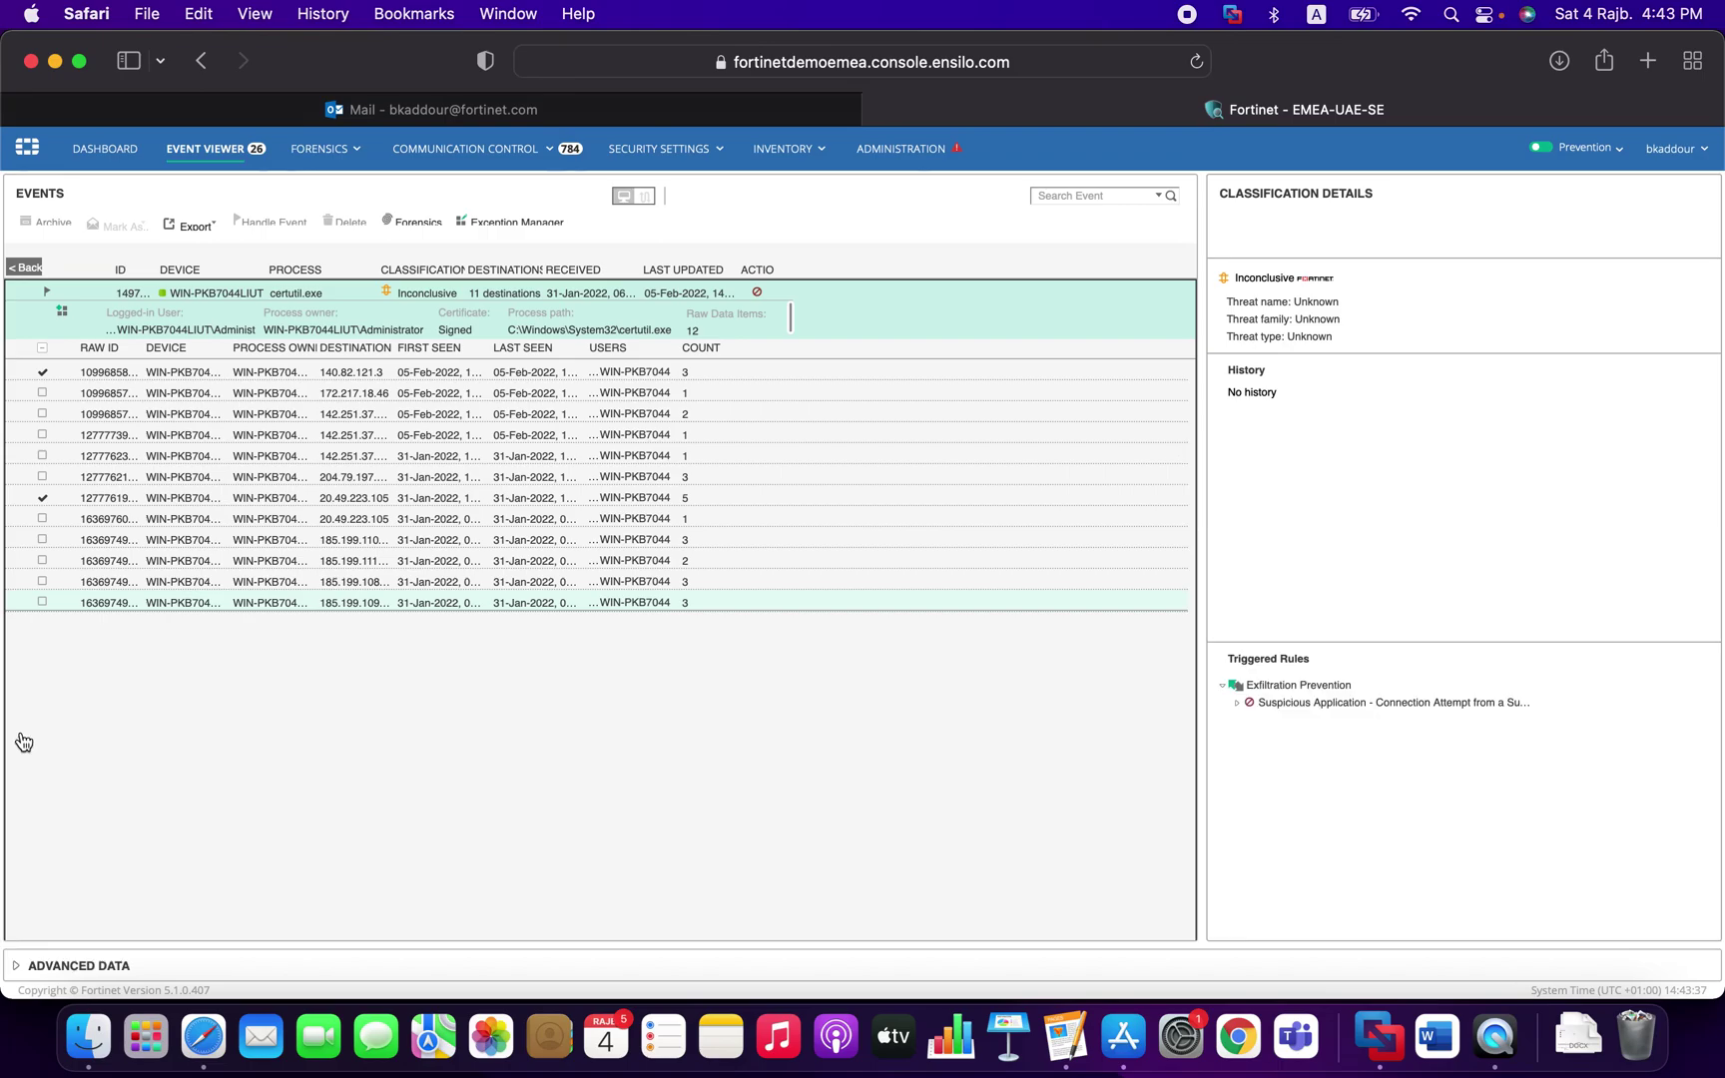
{"action": "left_click", "coordinate": [64, 966]}
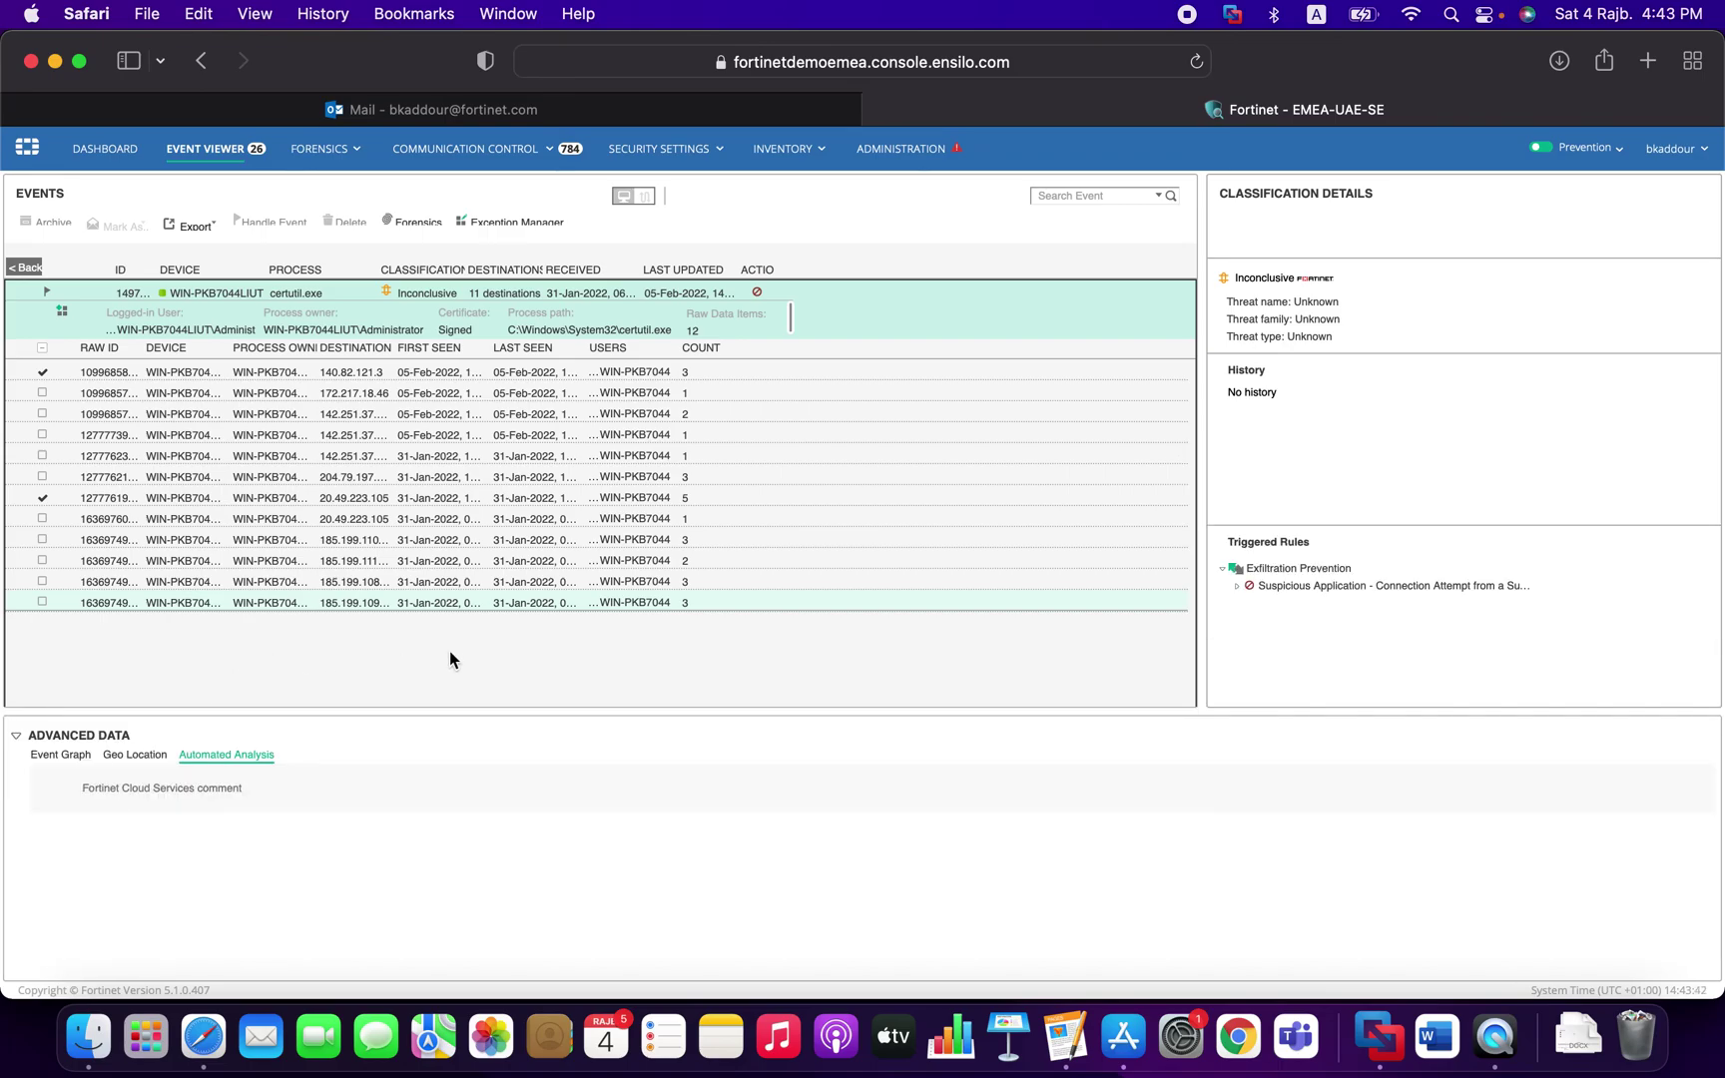
{"action": "left_click_drag", "start_coordinate": [443, 712], "coordinate": [452, 639]}
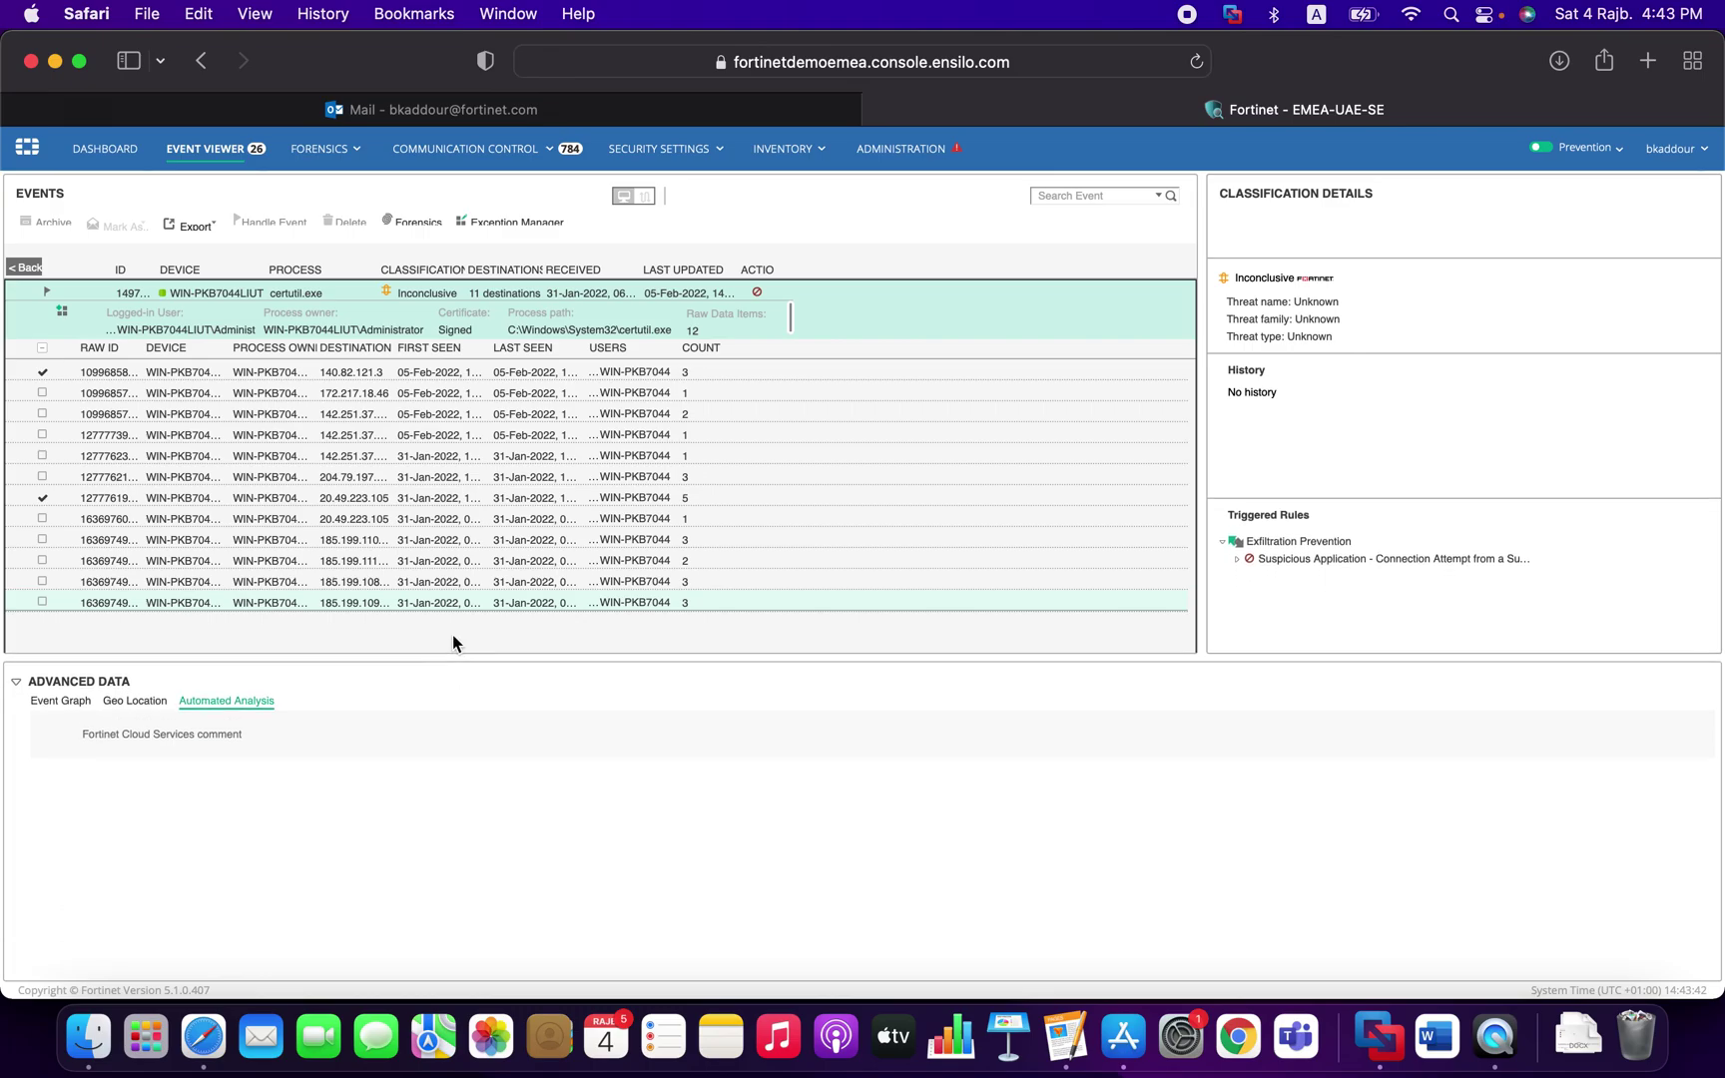
{"action": "left_click", "coordinate": [76, 676]}
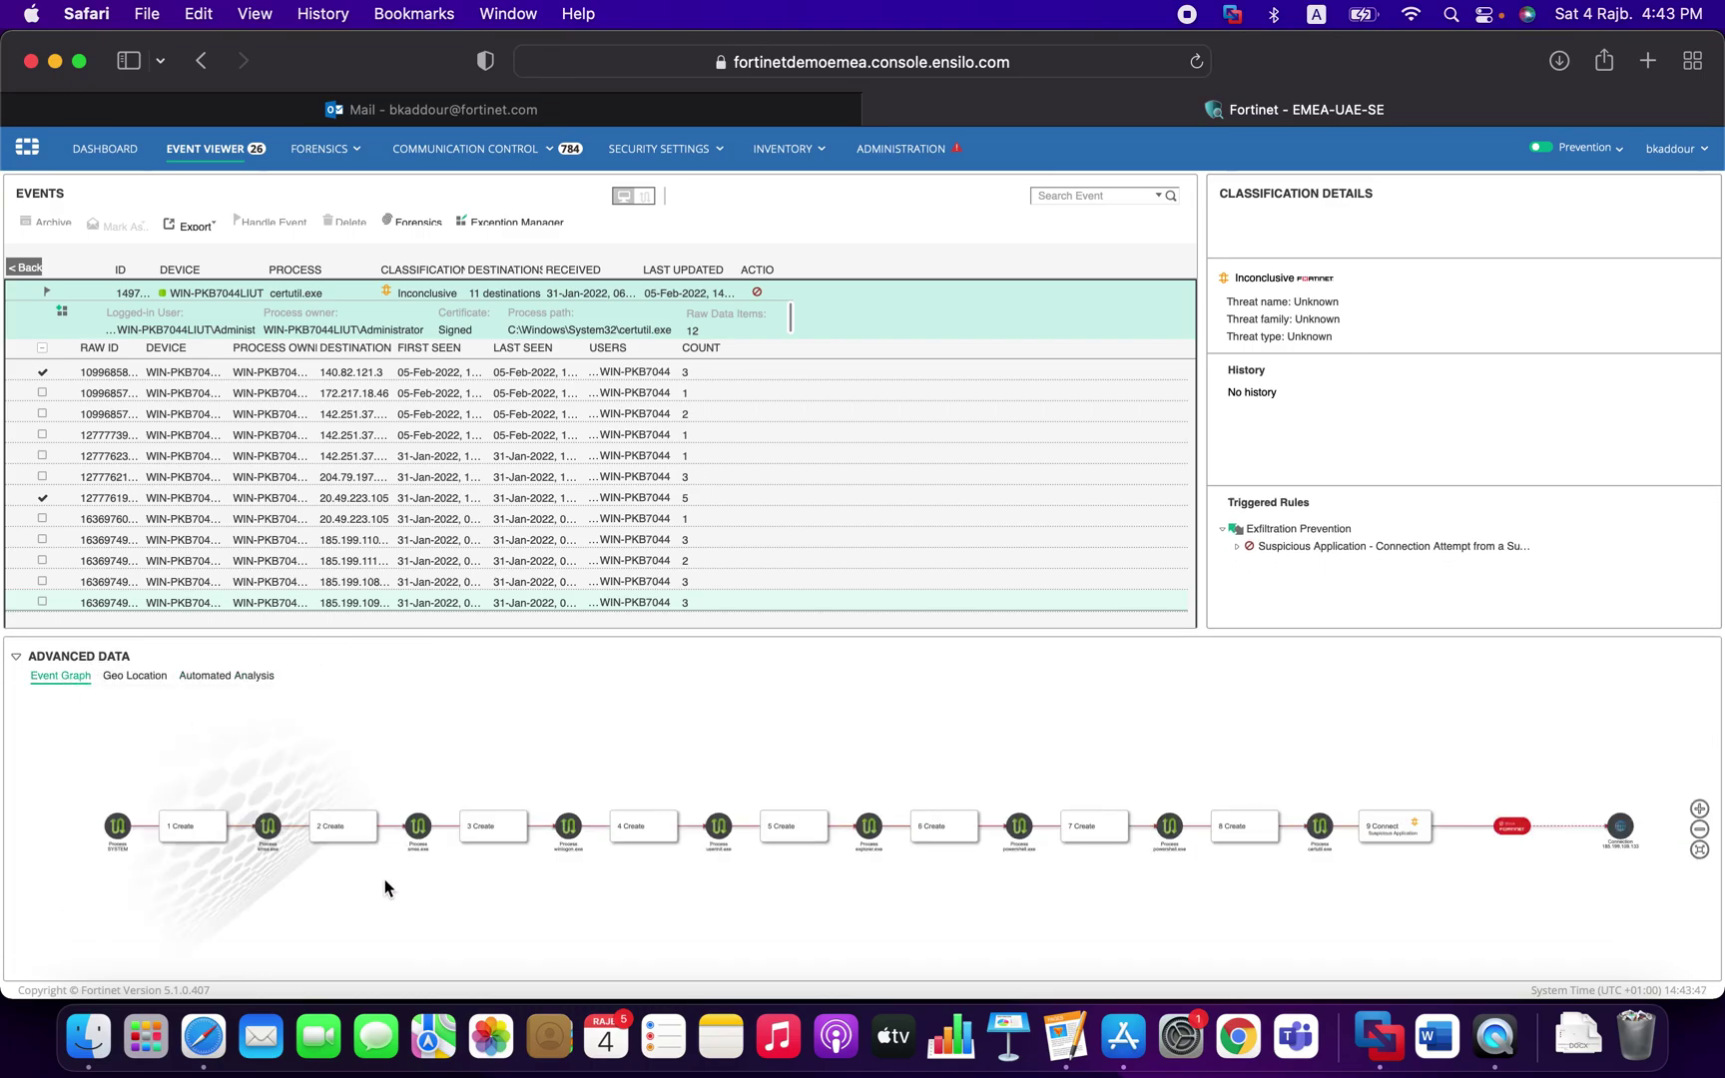
{"action": "scroll", "coordinate": [942, 780], "scroll_direction": "up", "scroll_amount": 3}
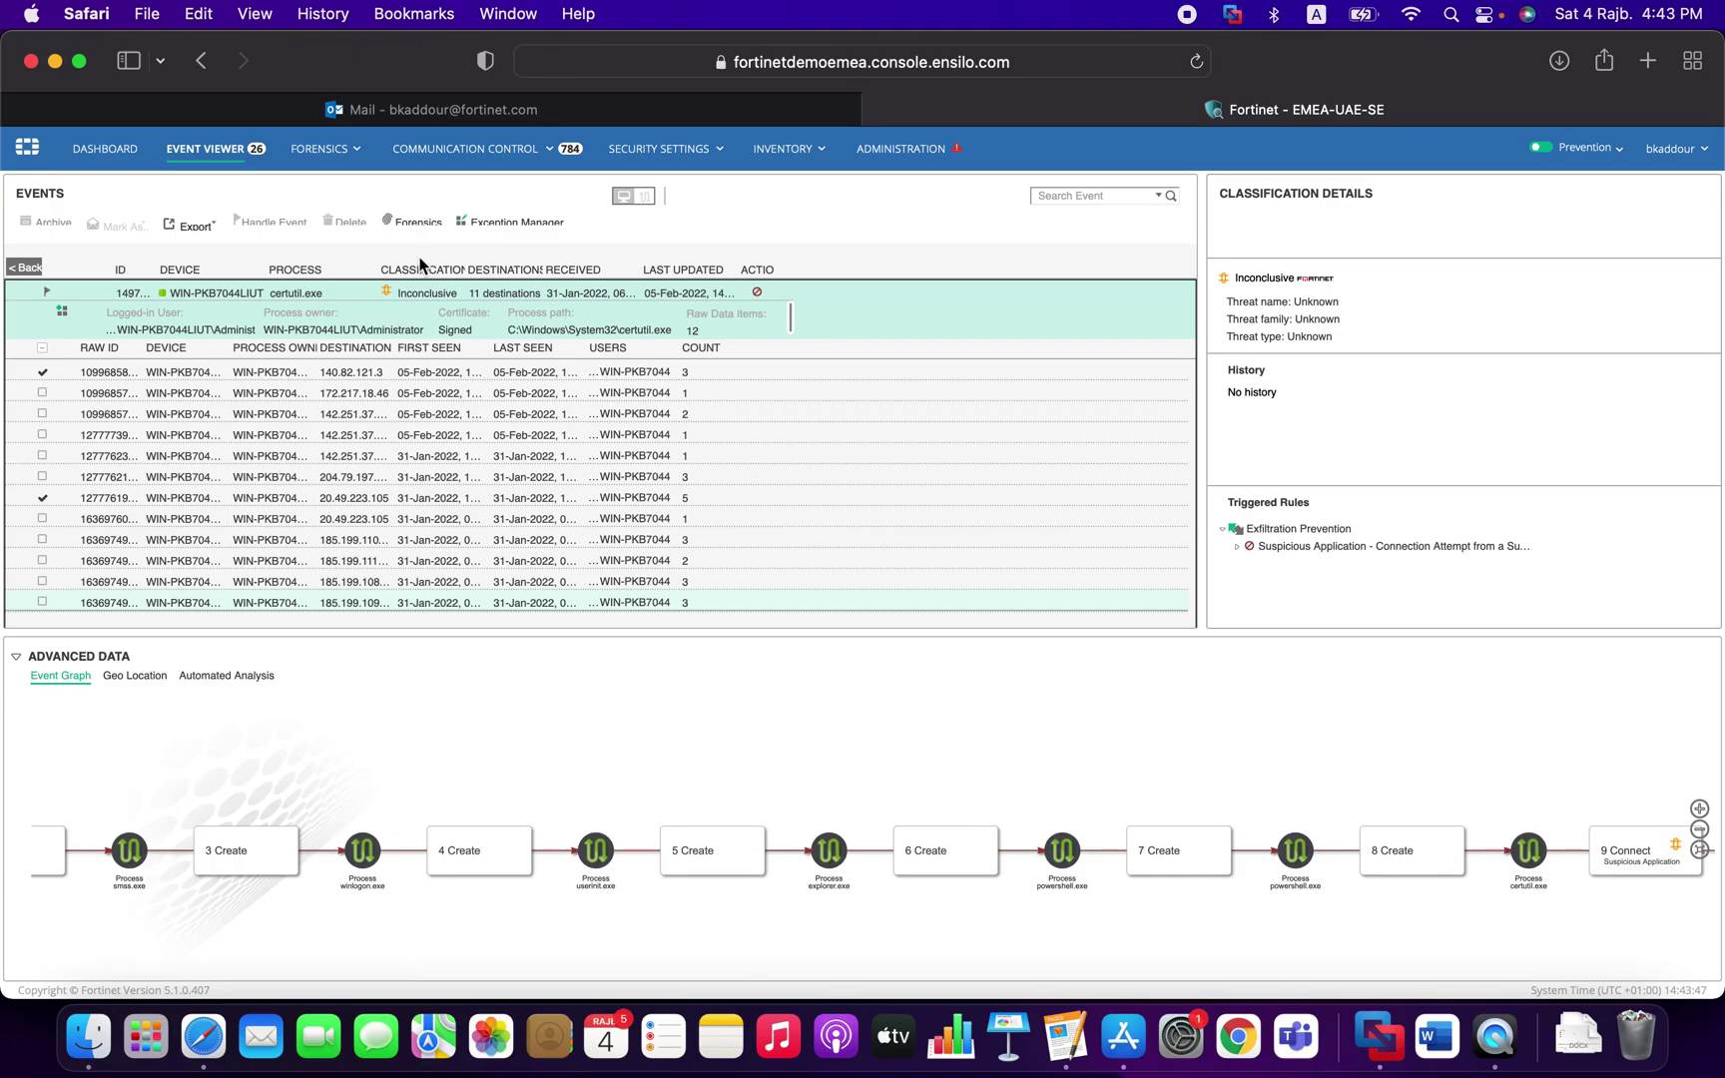
{"action": "left_click", "coordinate": [19, 270]}
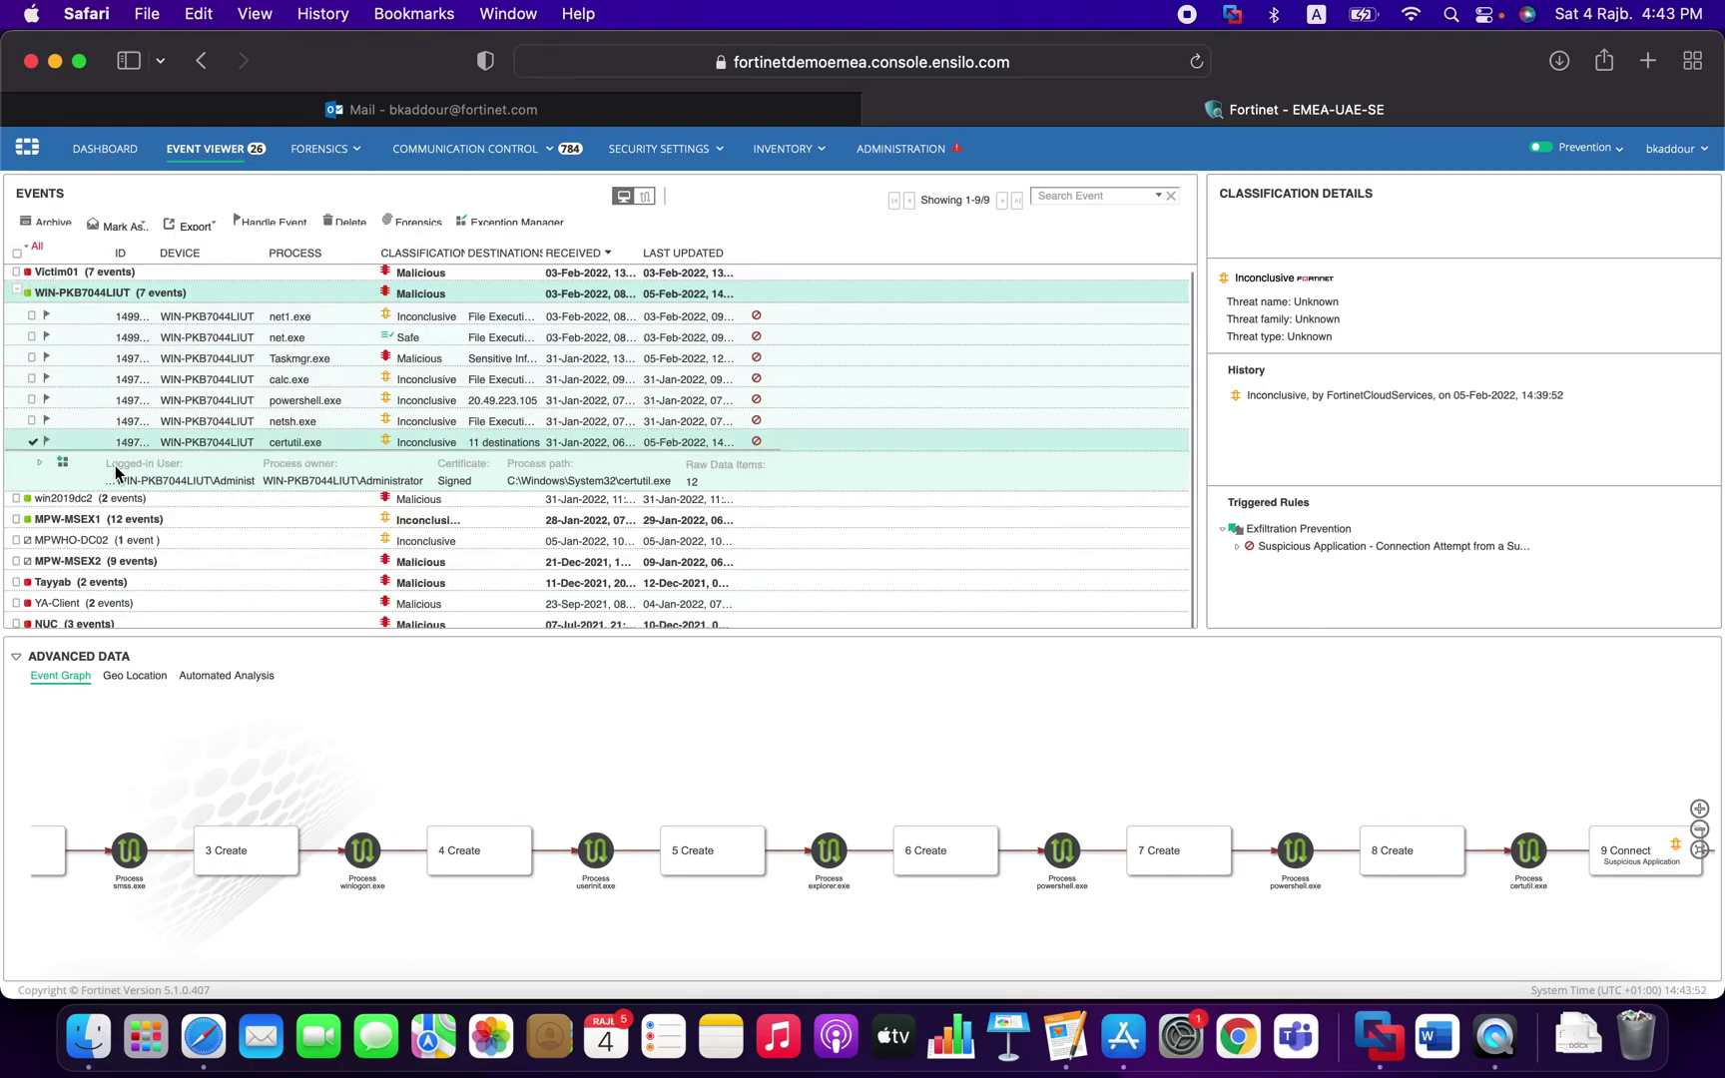
{"action": "left_click", "coordinate": [153, 478]}
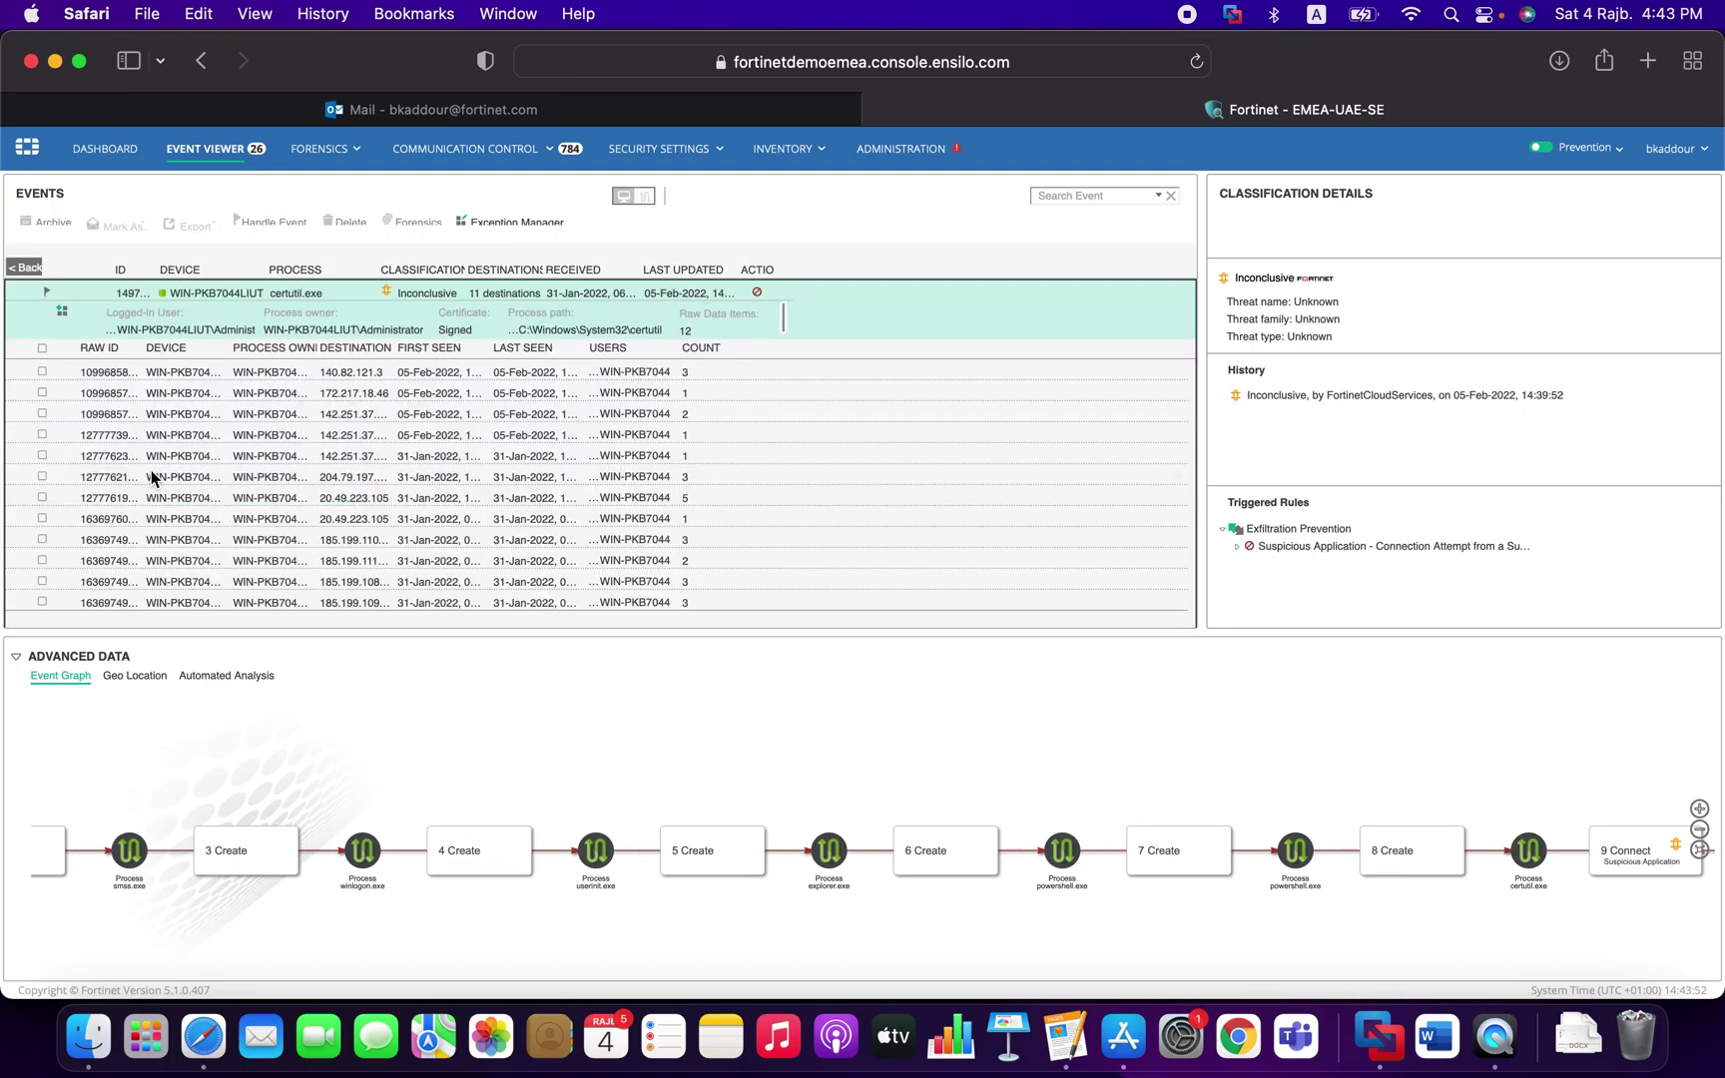
{"action": "left_click", "coordinate": [42, 393]}
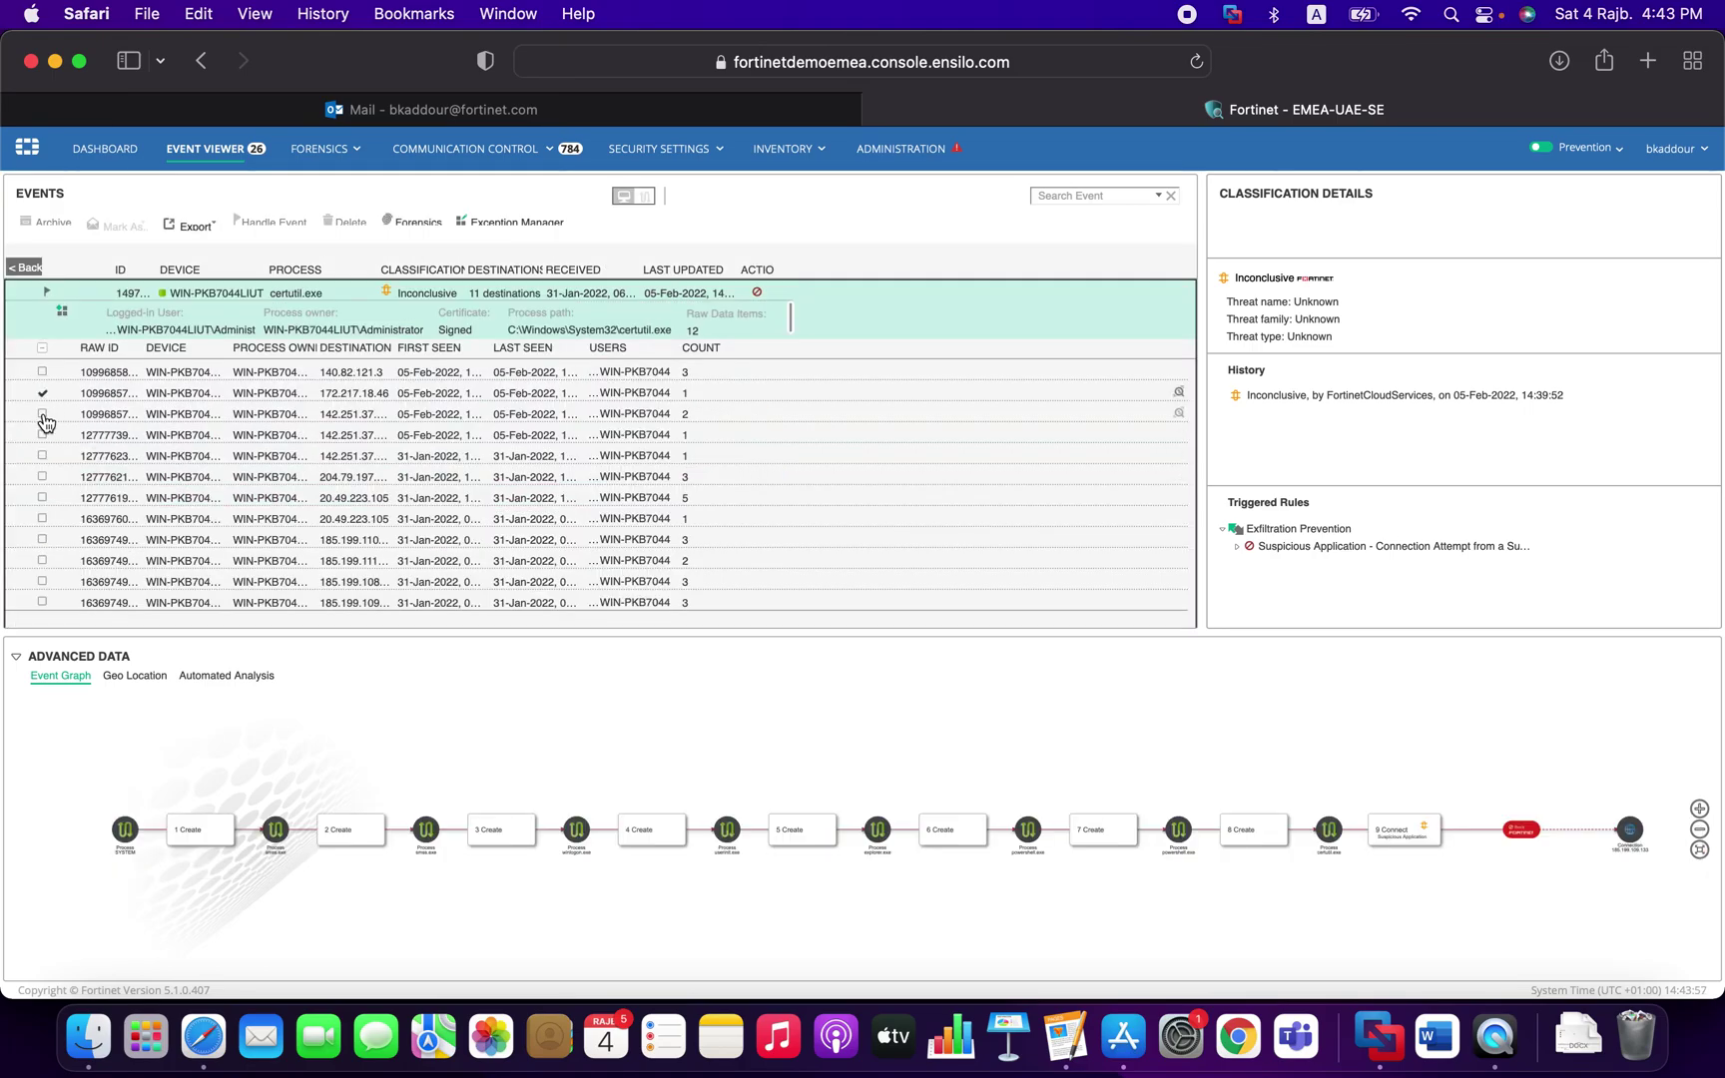
{"action": "left_click", "coordinate": [42, 413]}
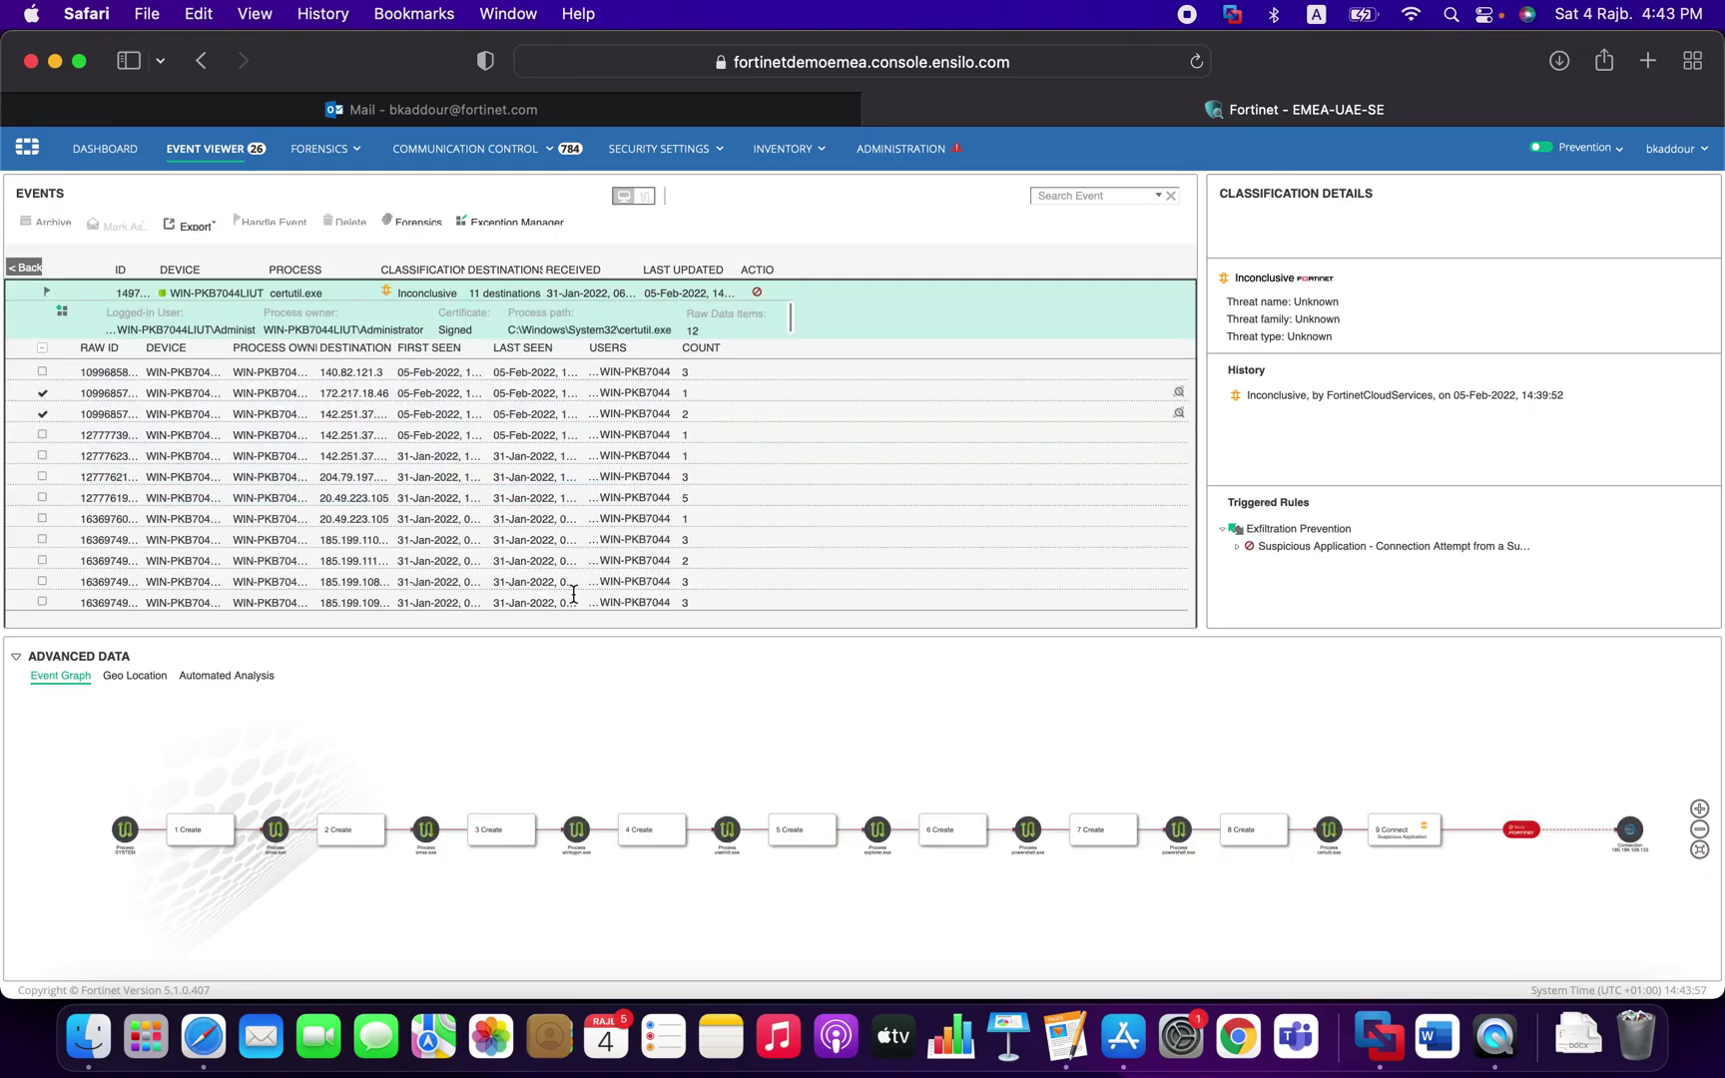
{"action": "left_click", "coordinate": [413, 228]}
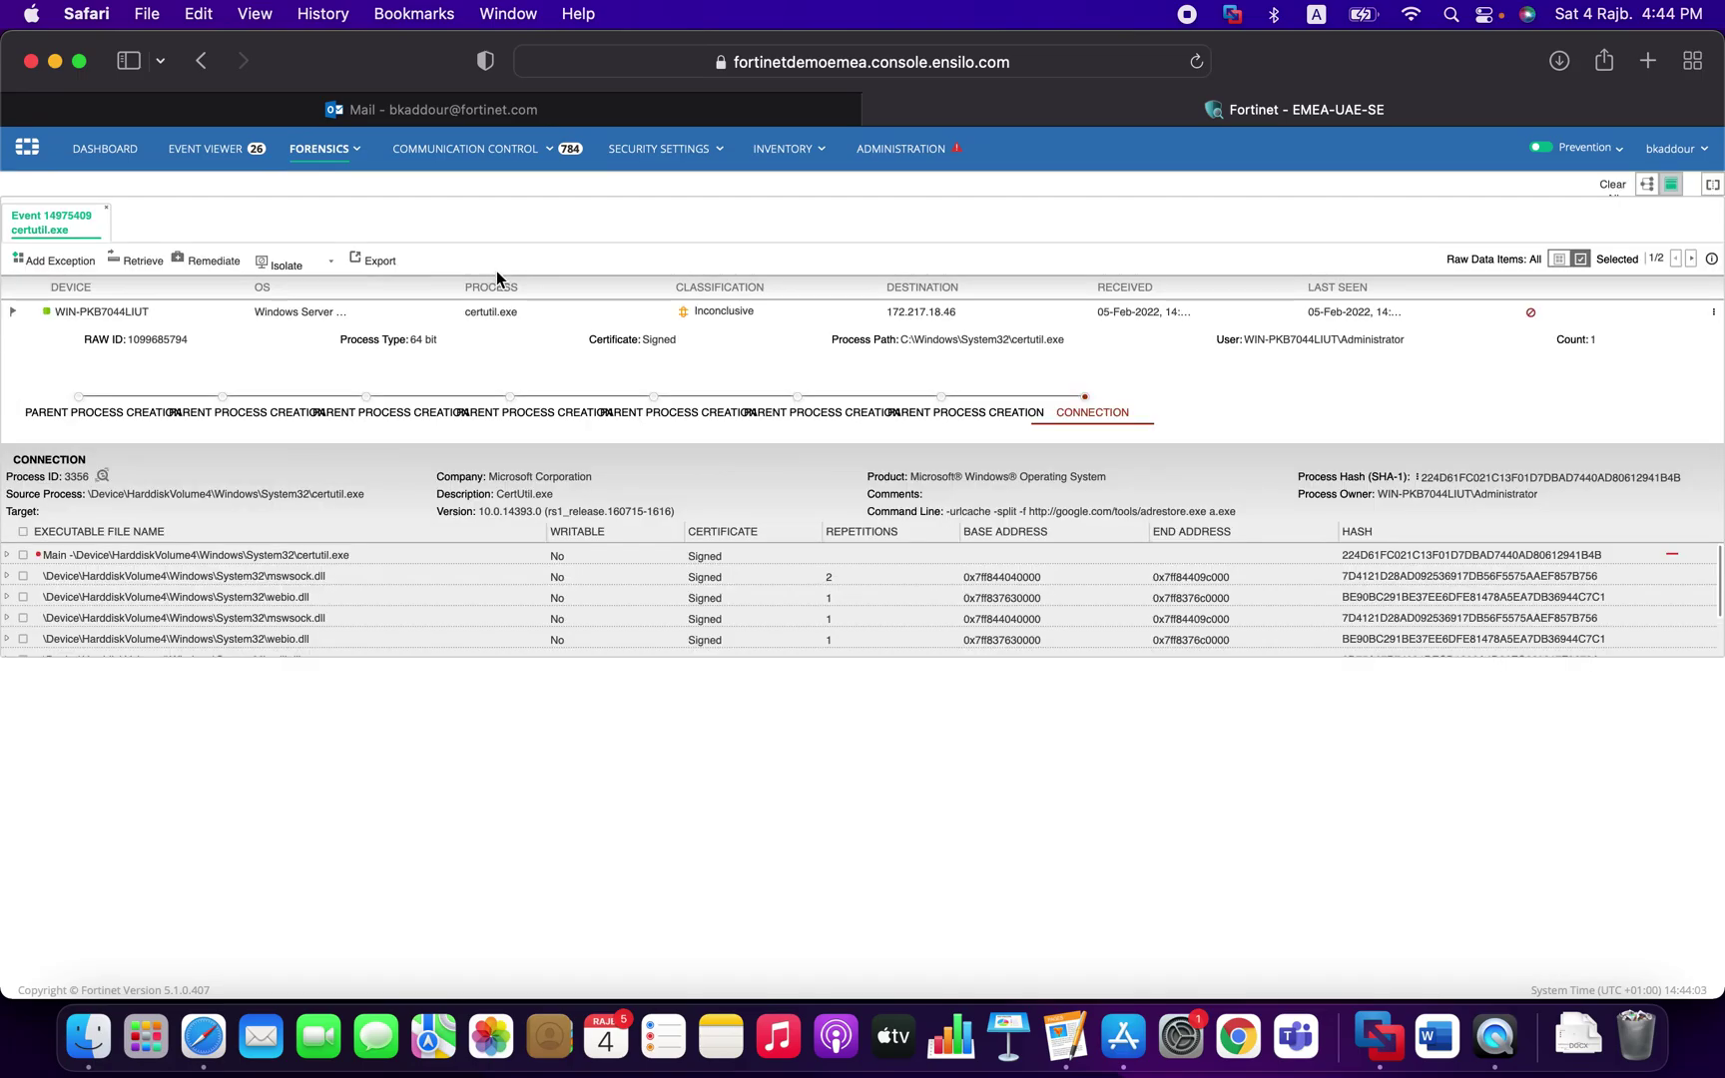
Return to the Event Viewer and open the Exception Manager to view the existing exceptions.
{"action": "left_click", "coordinate": [201, 151]}
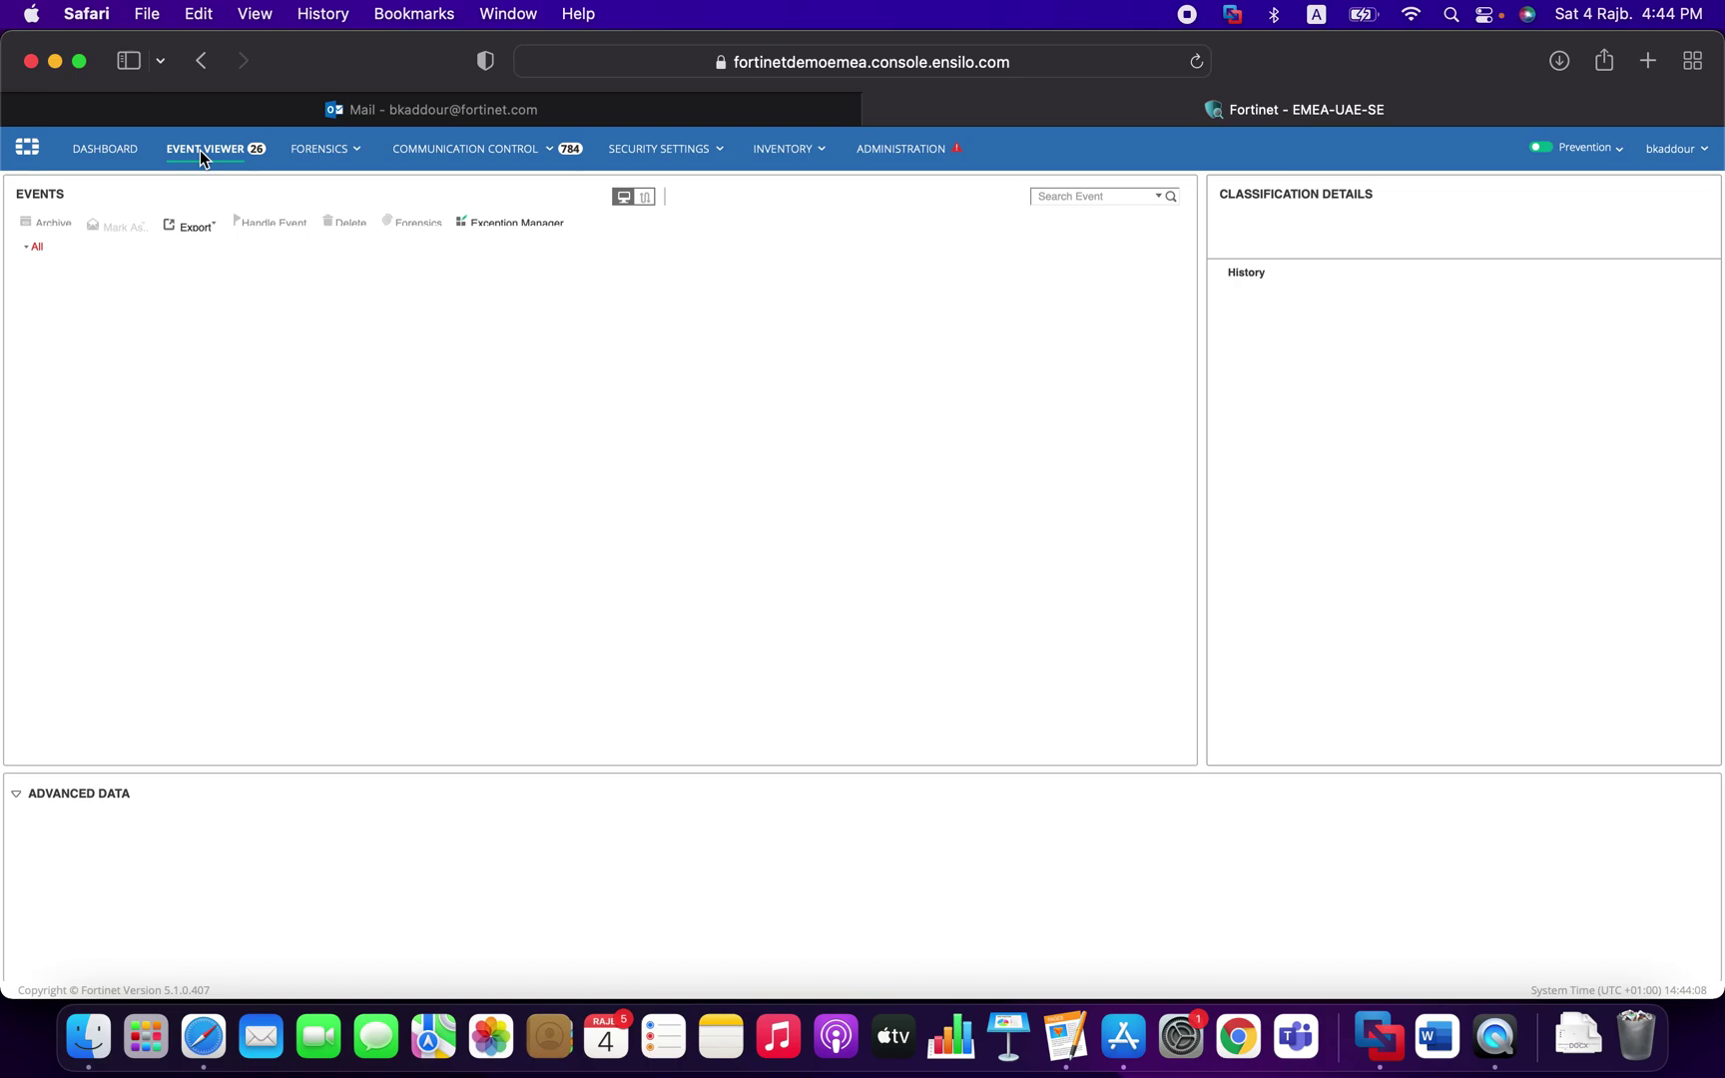
{"action": "mouse_move", "coordinate": [312, 147]}
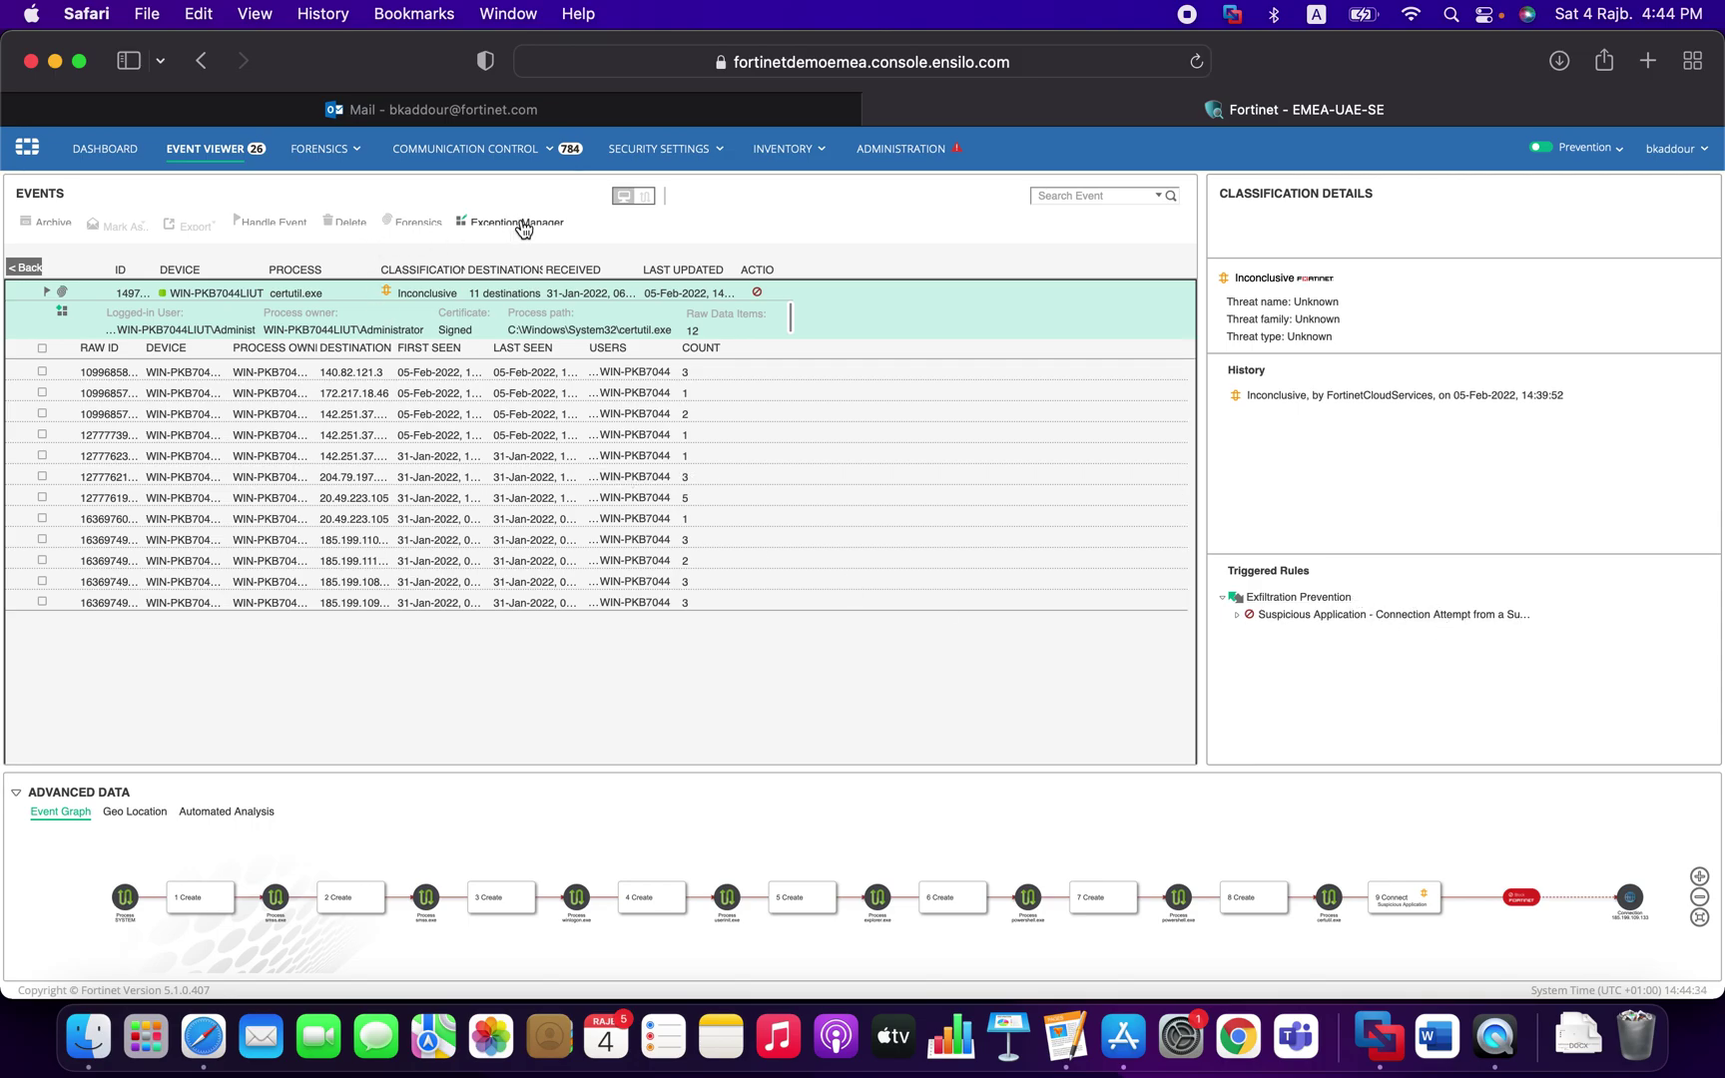
{"action": "key", "text": "super+plus"}
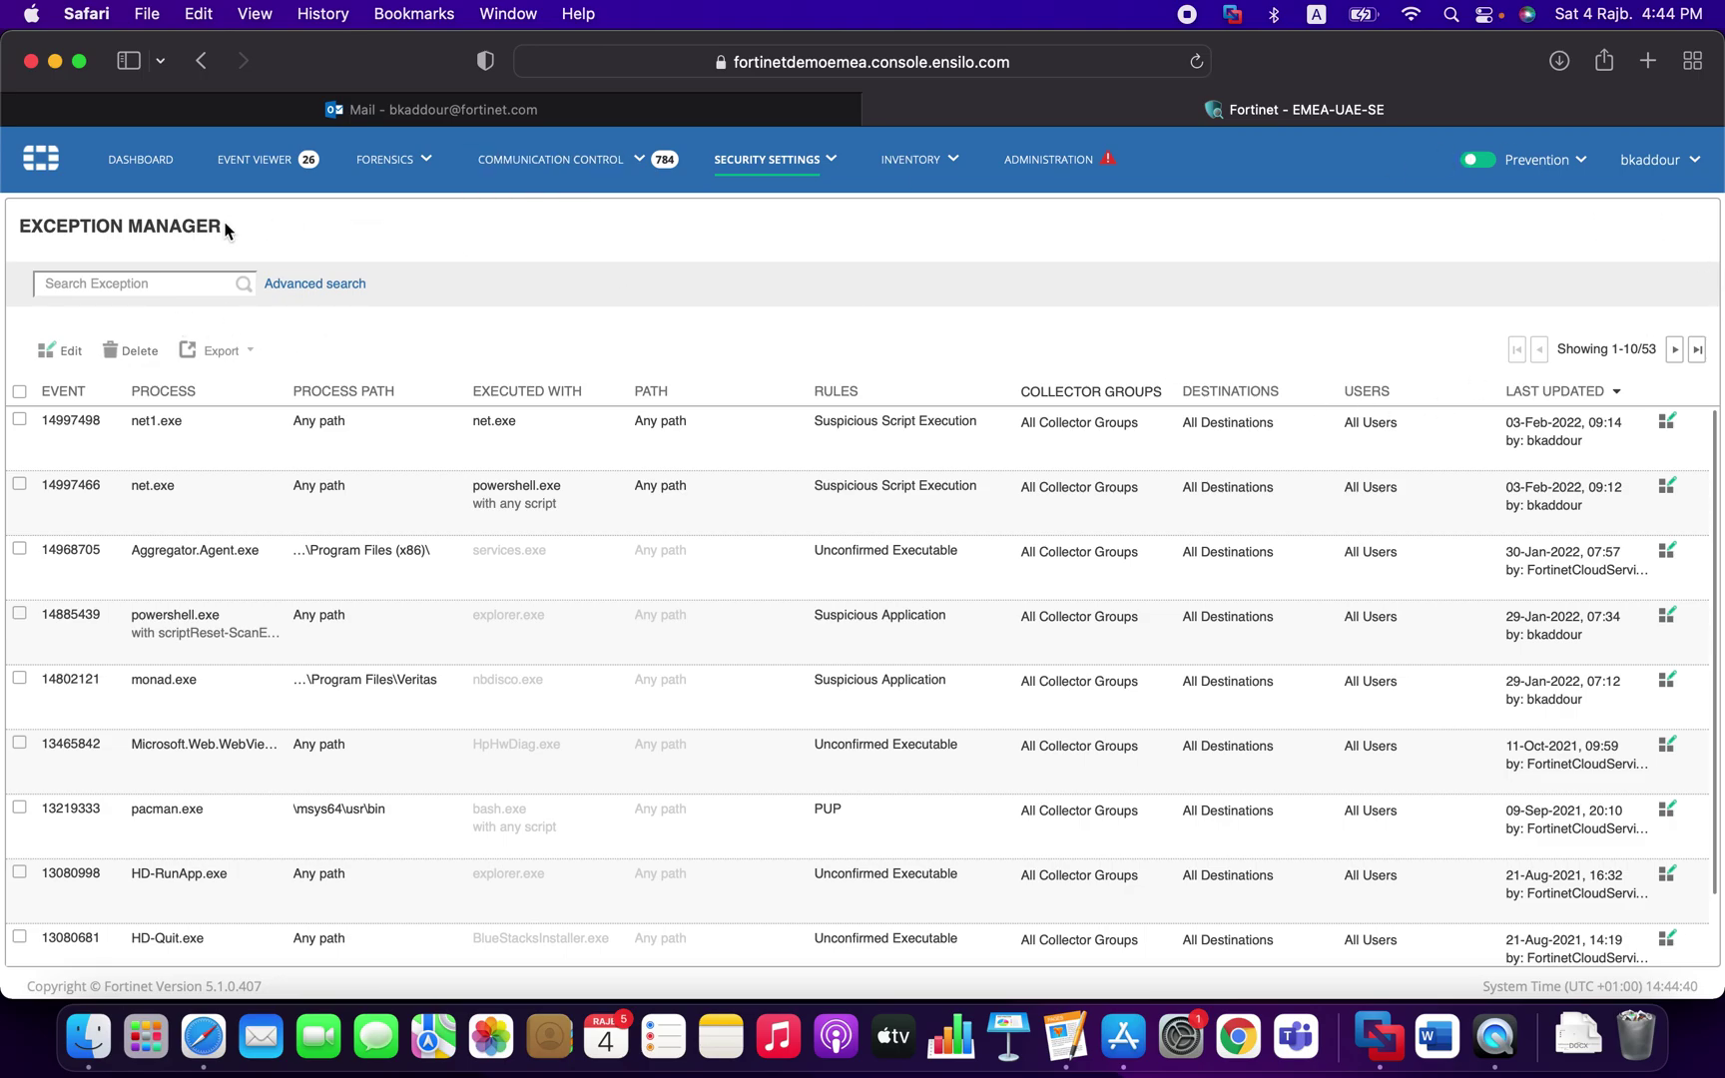
Check the certutil.exe event's geo location in the Event Viewer and return to its forensics view.
{"action": "left_click", "coordinate": [278, 166]}
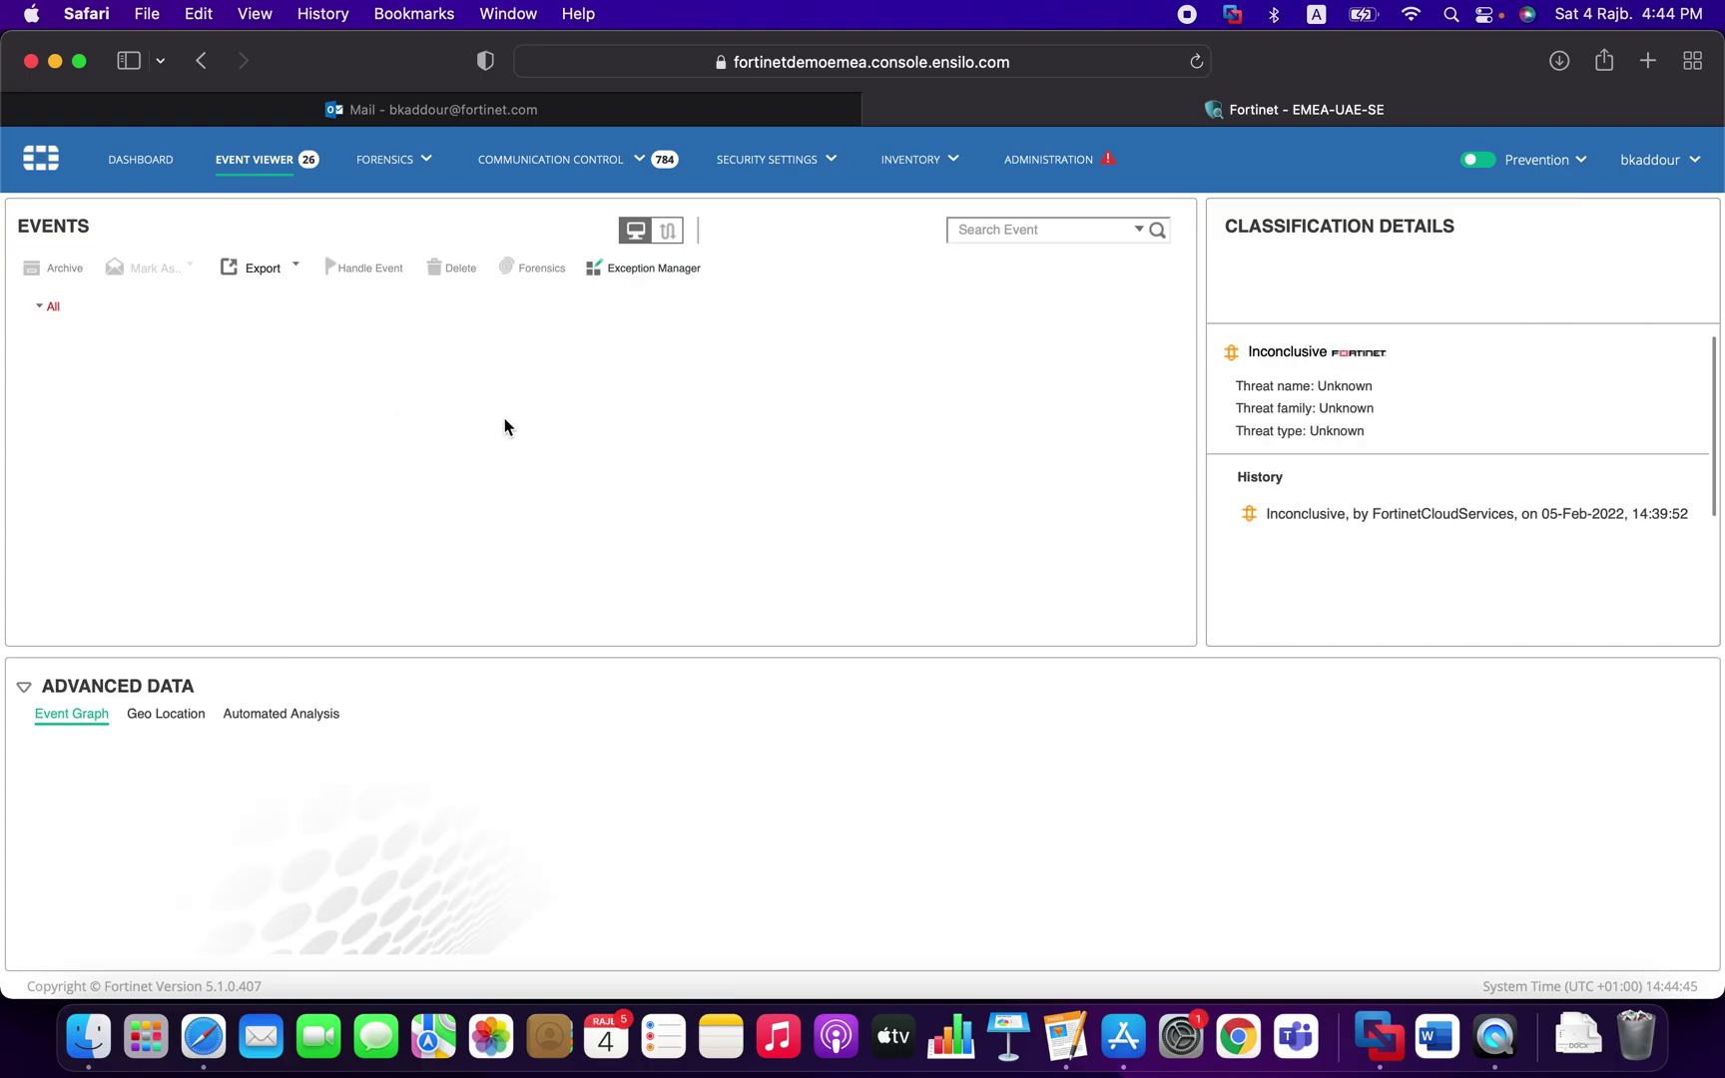
{"action": "left_click", "coordinate": [166, 714]}
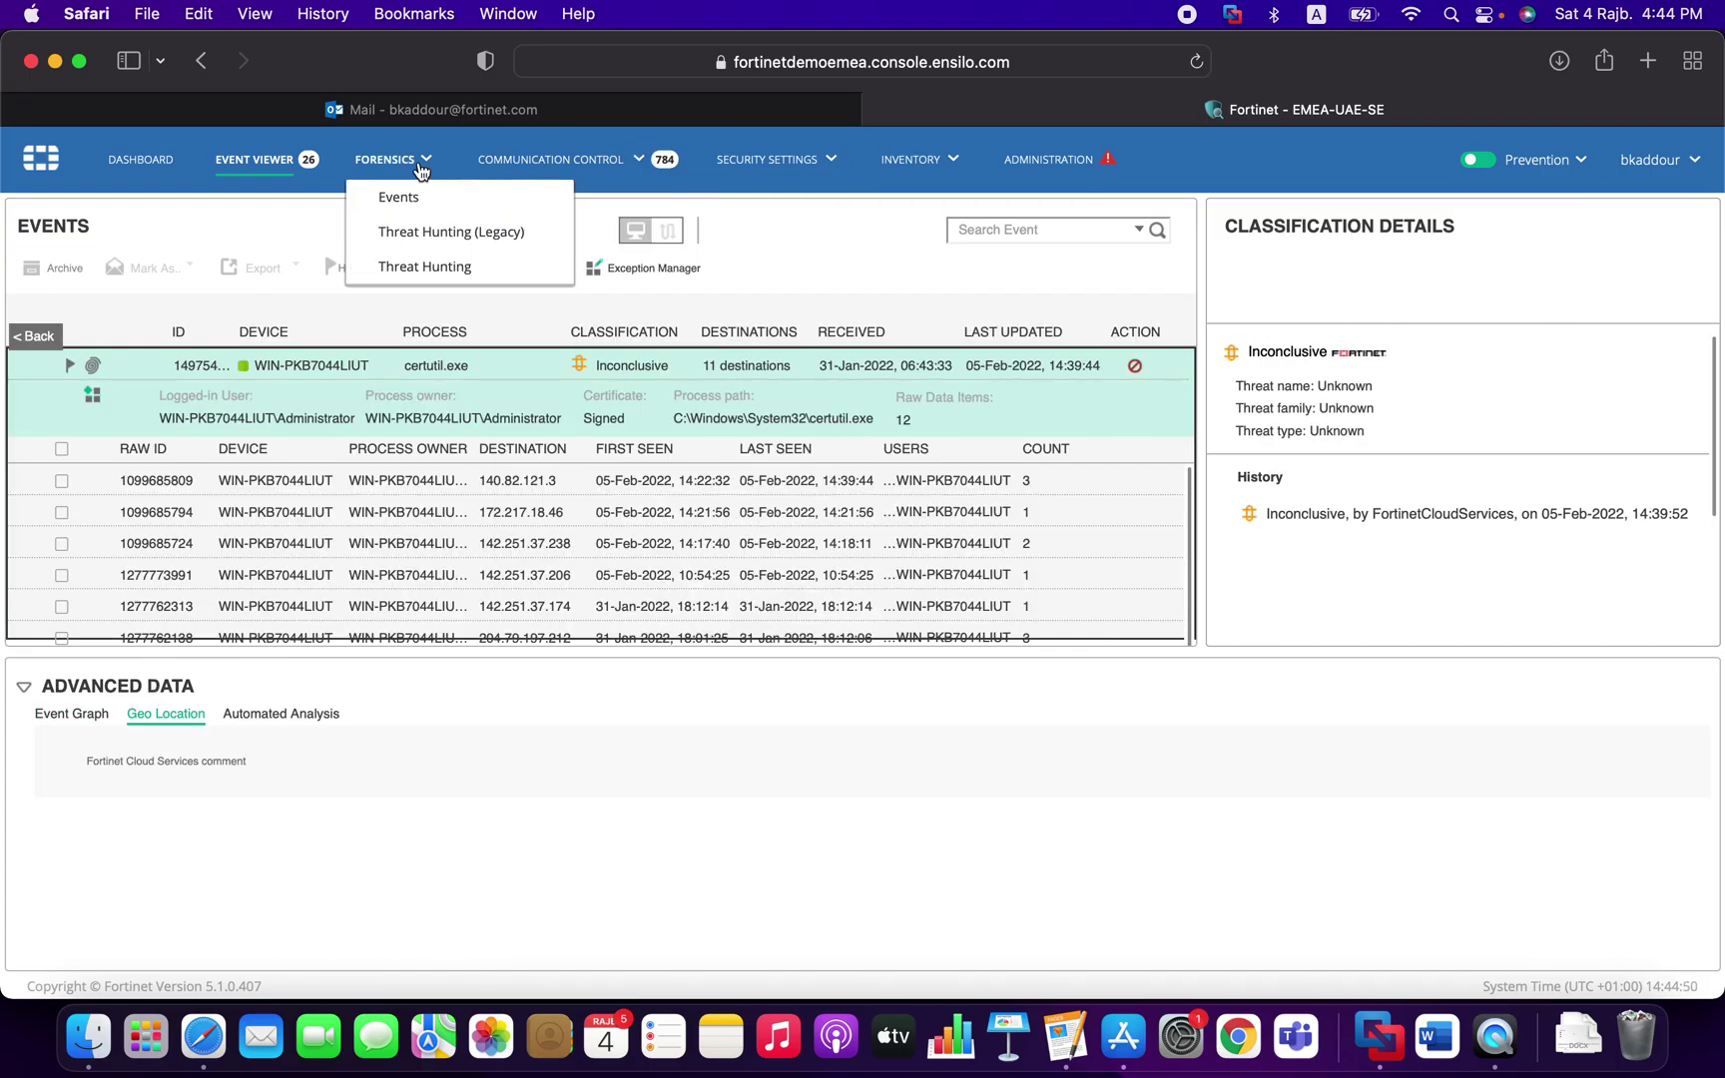
{"action": "left_click", "coordinate": [379, 165]}
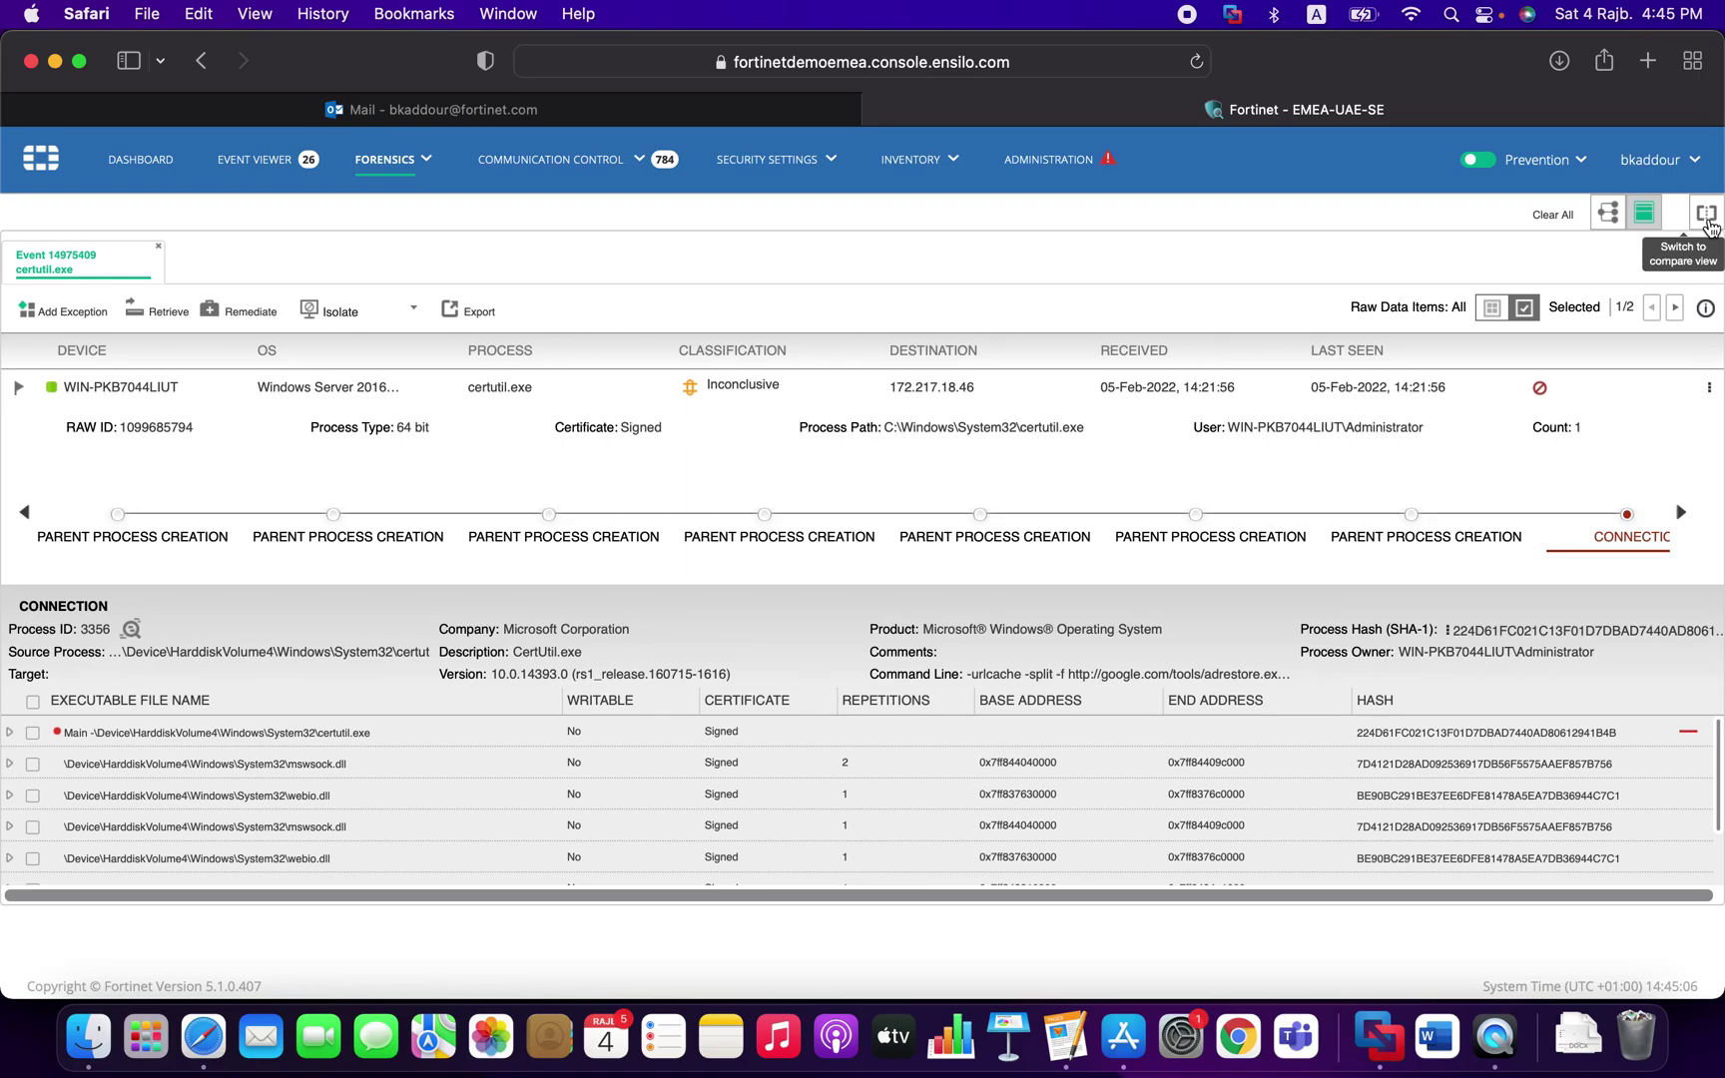
Page forward and back between the two selected raw data items of the certutil.exe event.
{"action": "left_click_drag", "start_coordinate": [1631, 308], "coordinate": [1609, 307]}
{"action": "left_click", "coordinate": [1622, 310]}
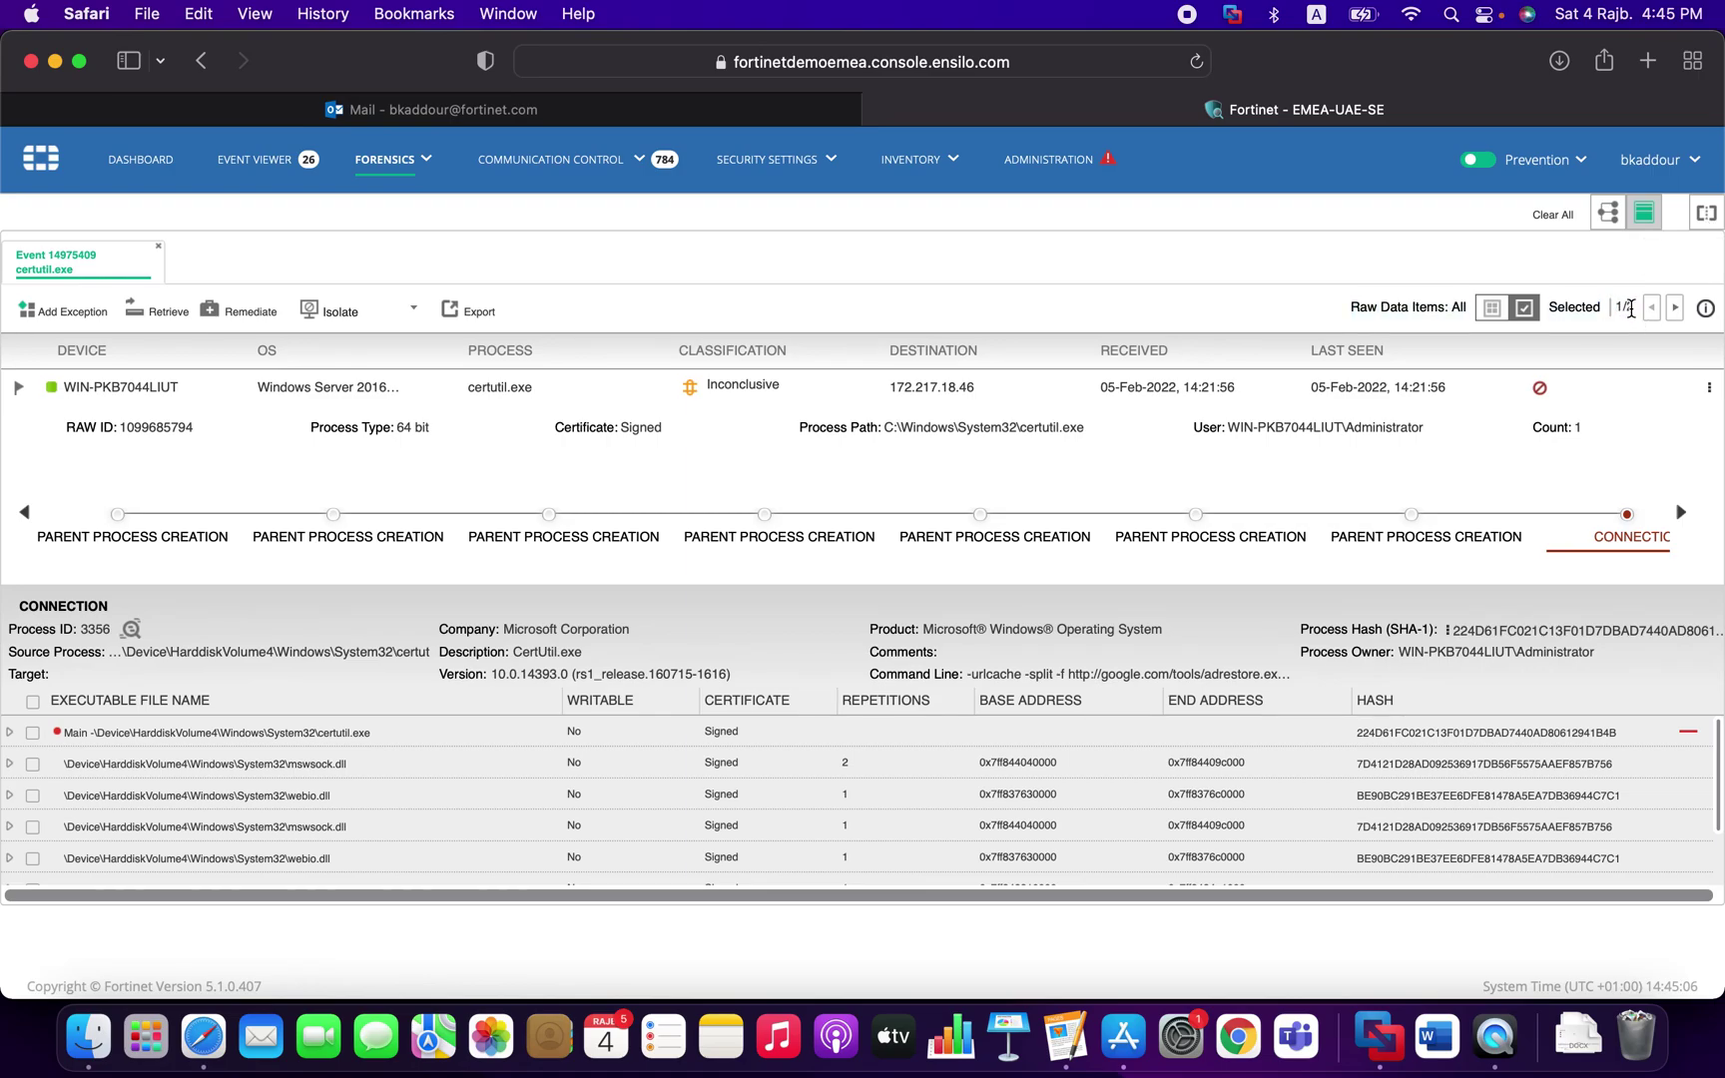
{"action": "left_click", "coordinate": [1674, 307]}
{"action": "left_click", "coordinate": [1654, 309]}
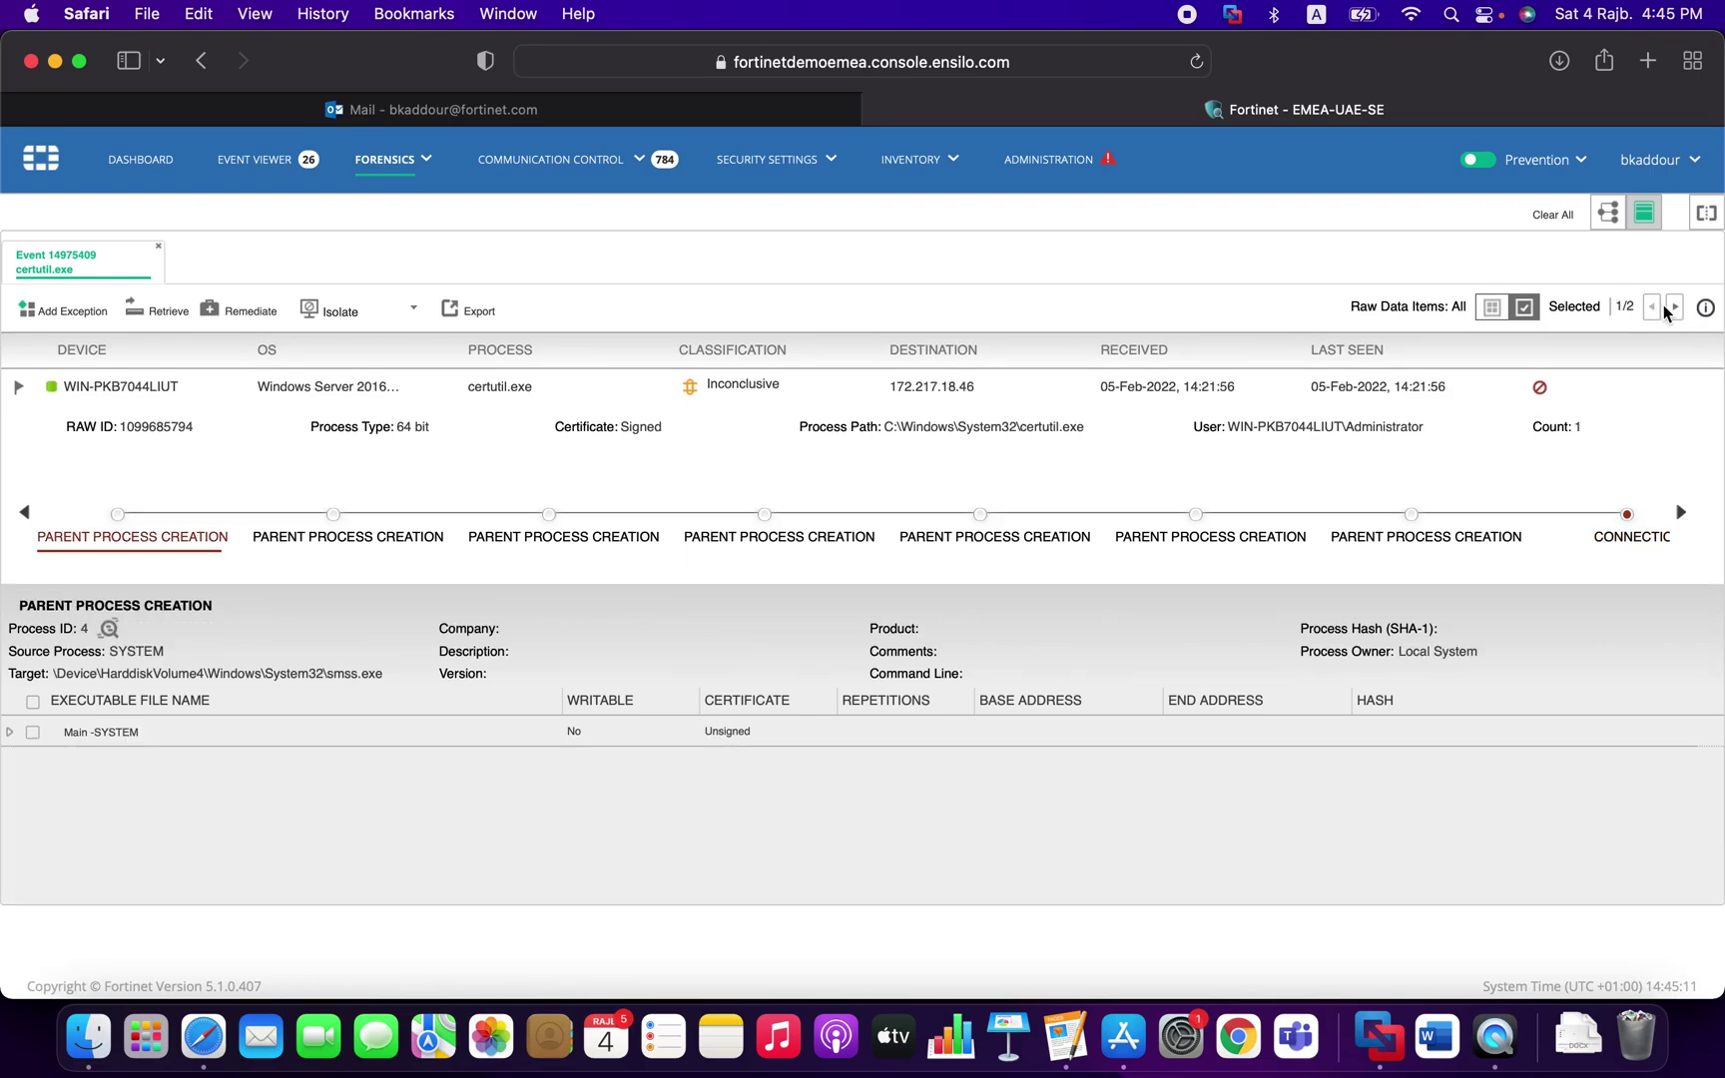
{"action": "left_click", "coordinate": [1707, 214]}
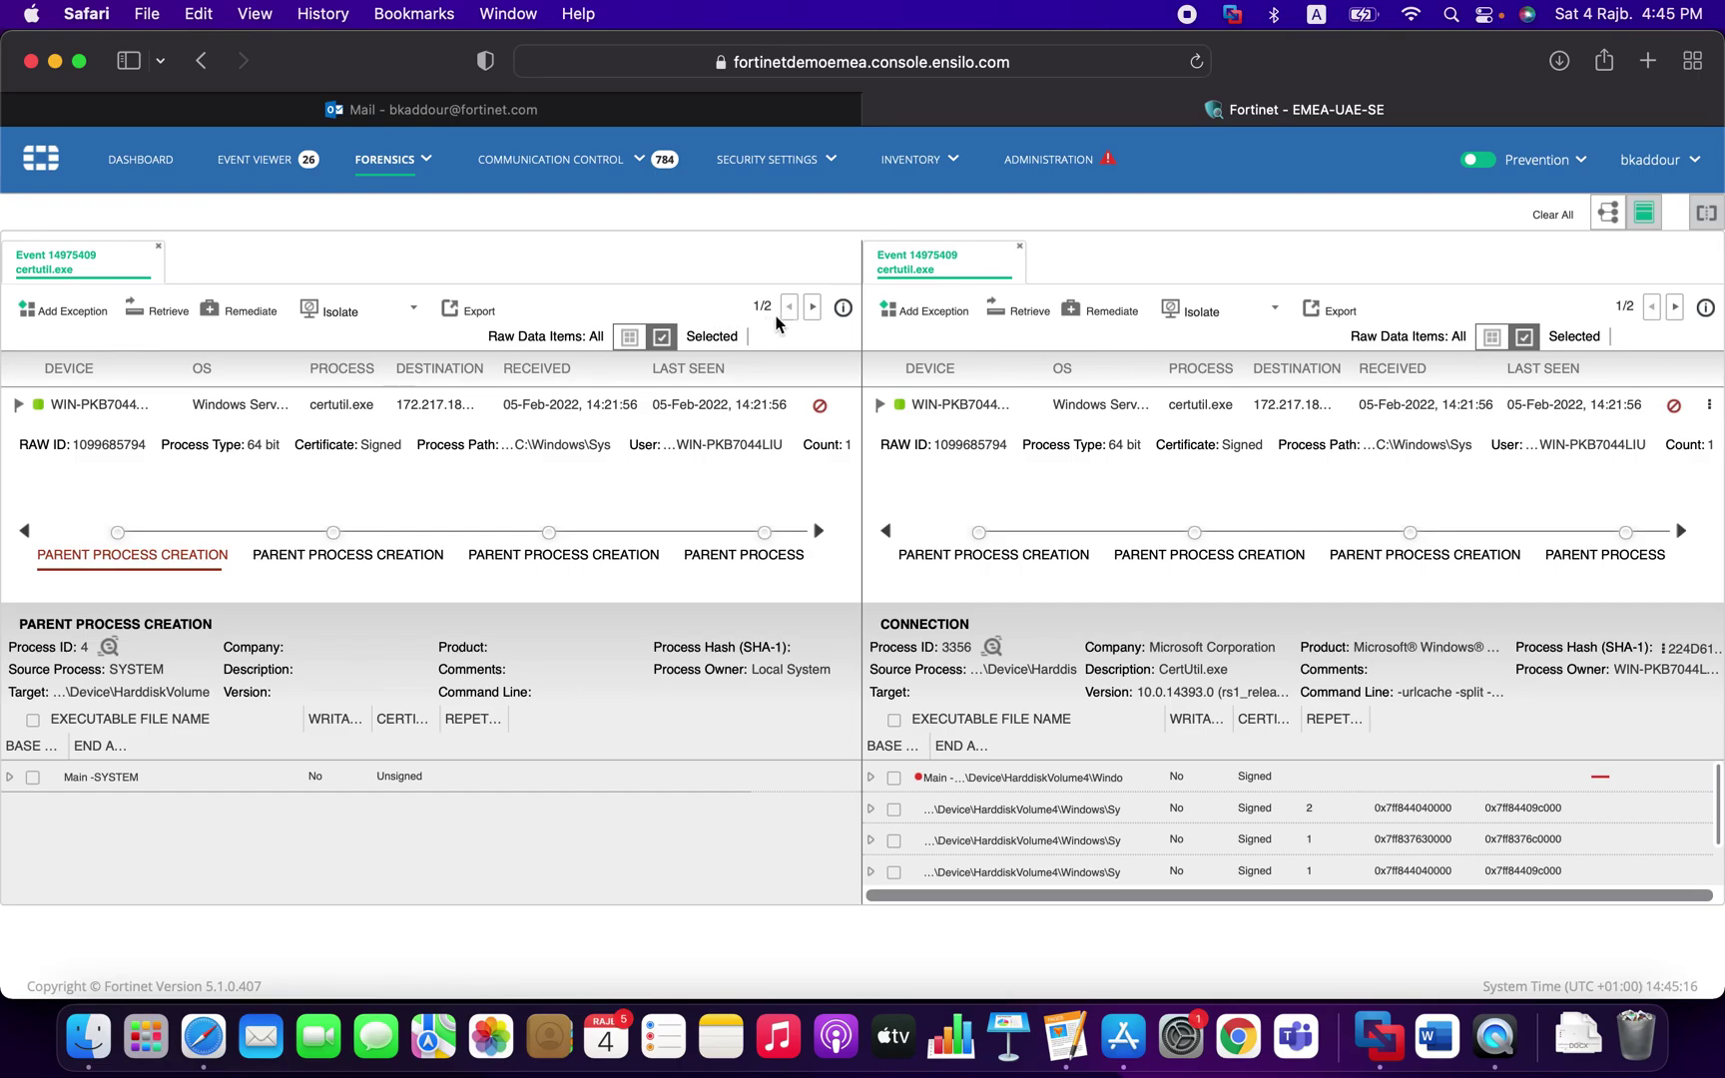
{"action": "left_click", "coordinate": [811, 306]}
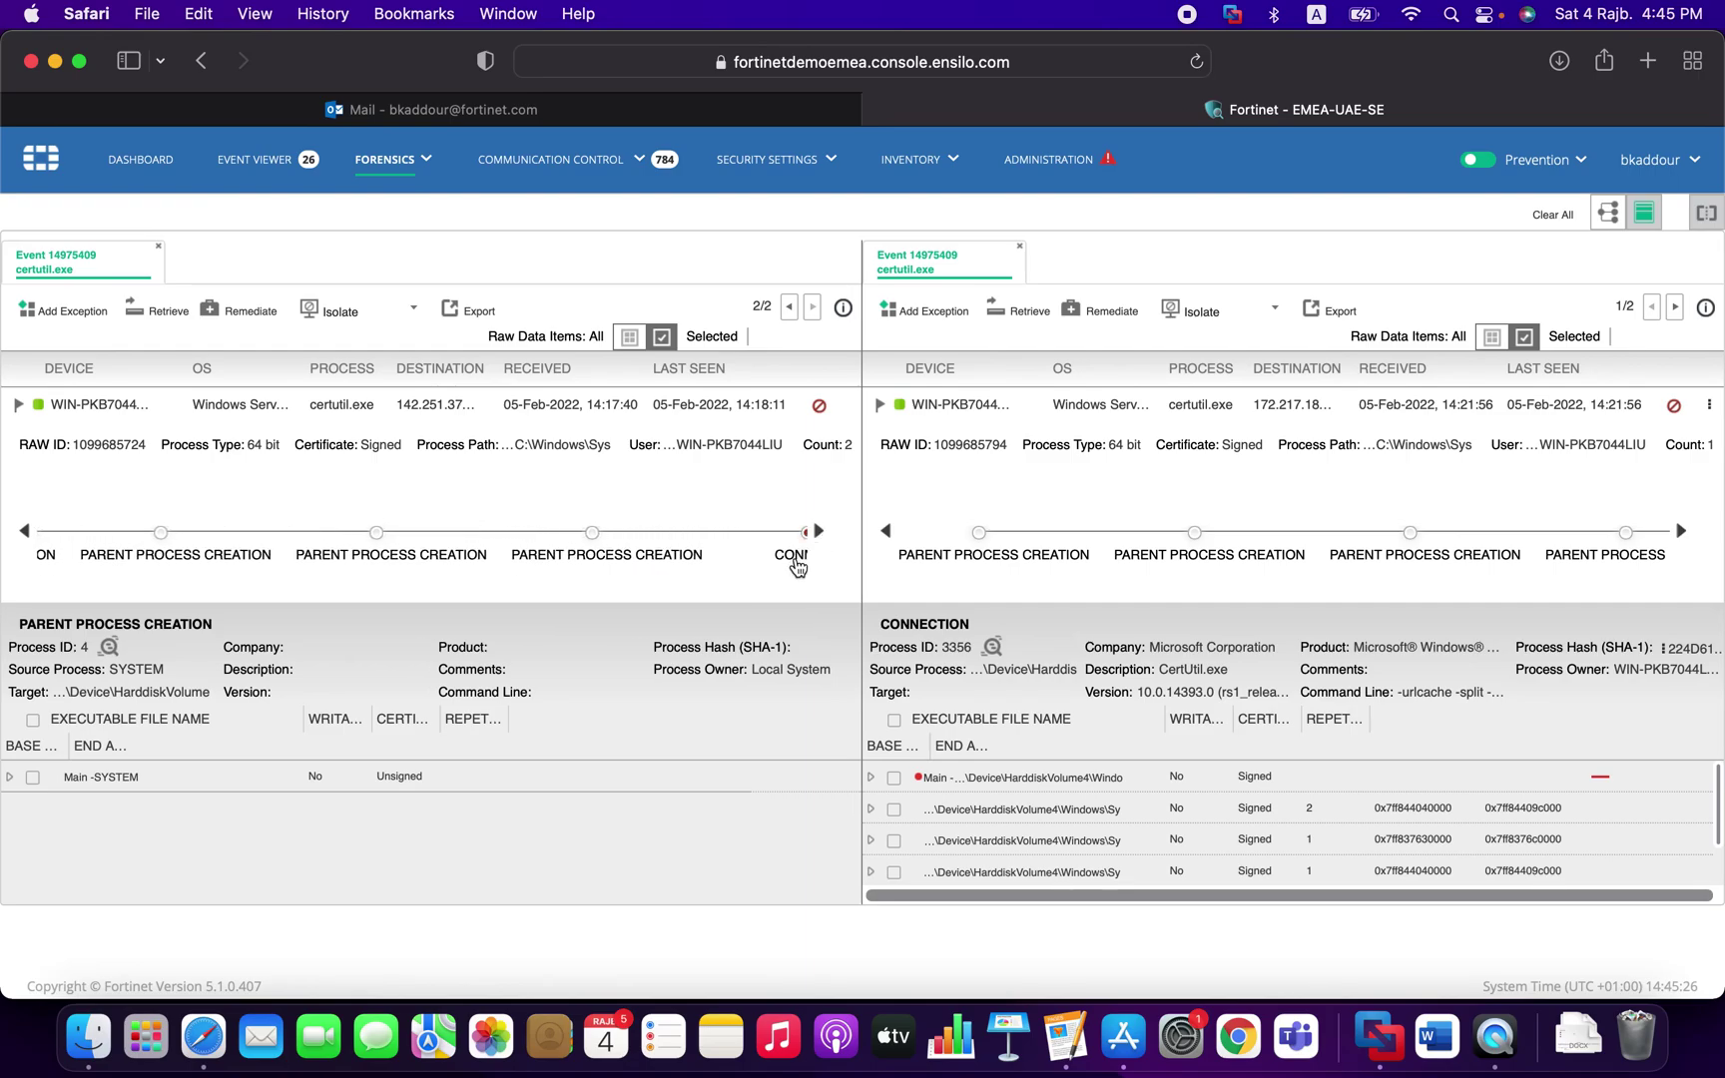
{"action": "left_click", "coordinate": [796, 561]}
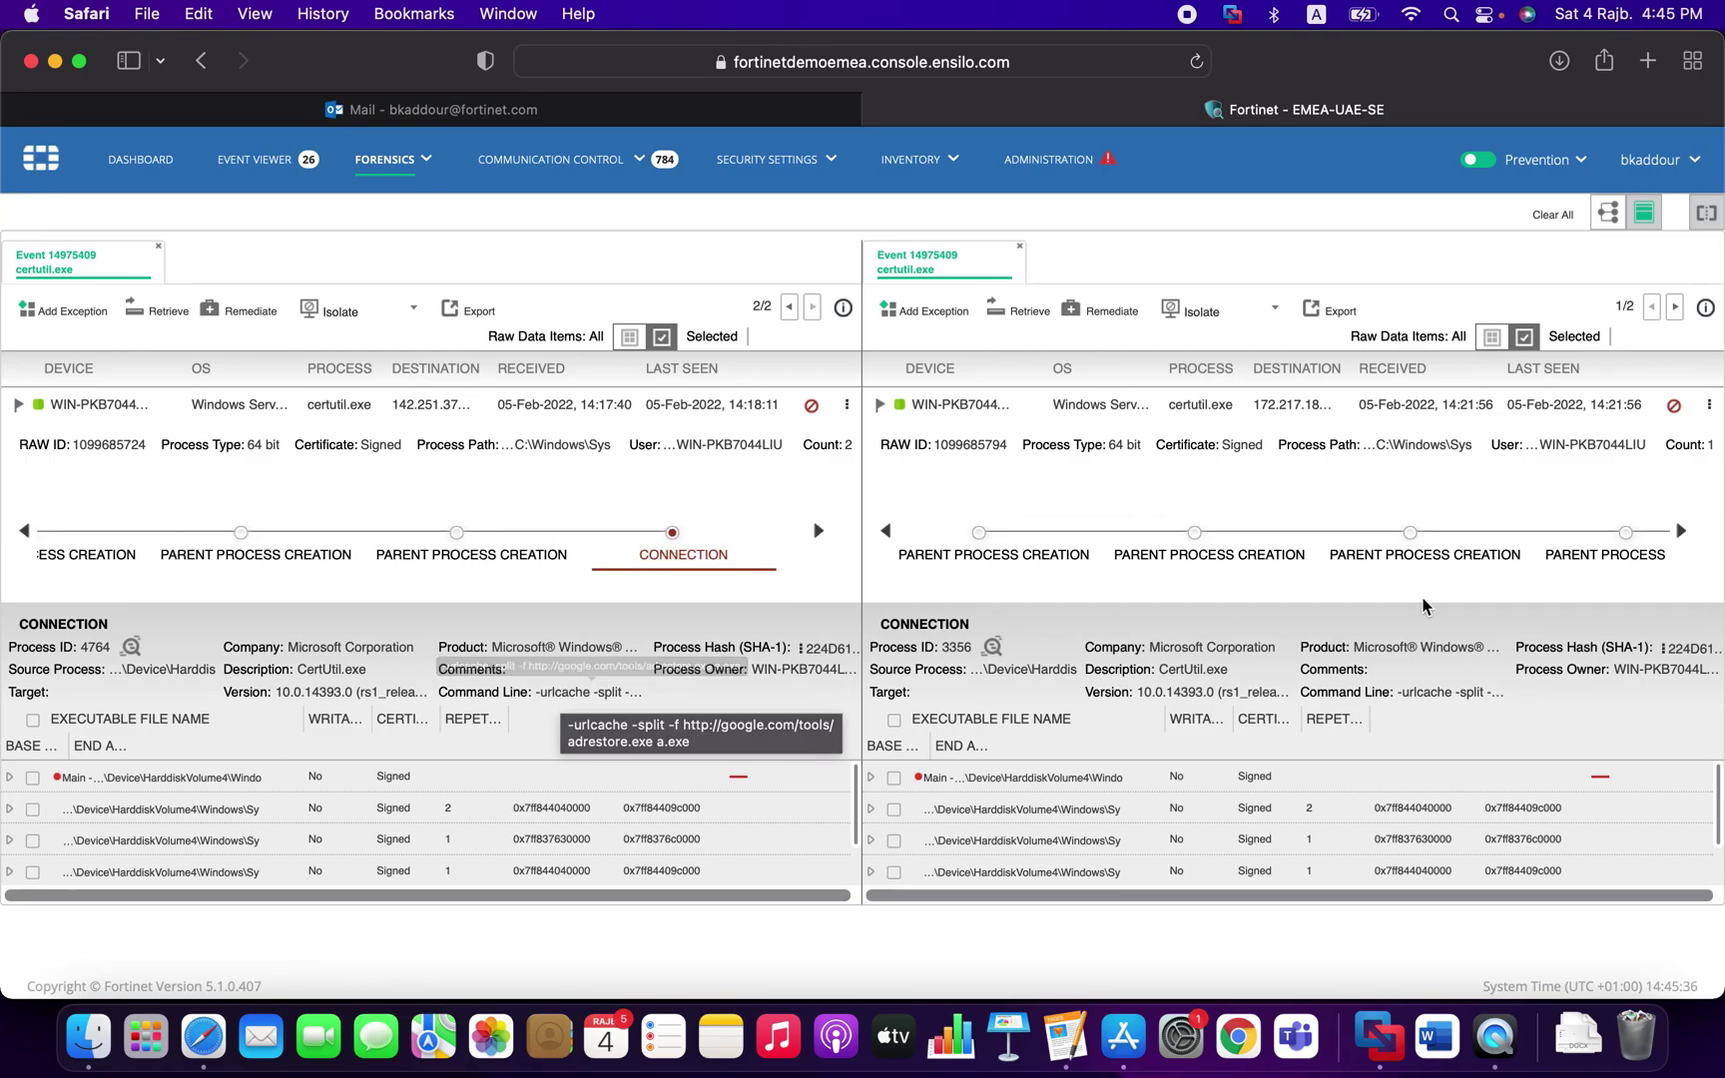
{"action": "left_click", "coordinate": [1682, 531]}
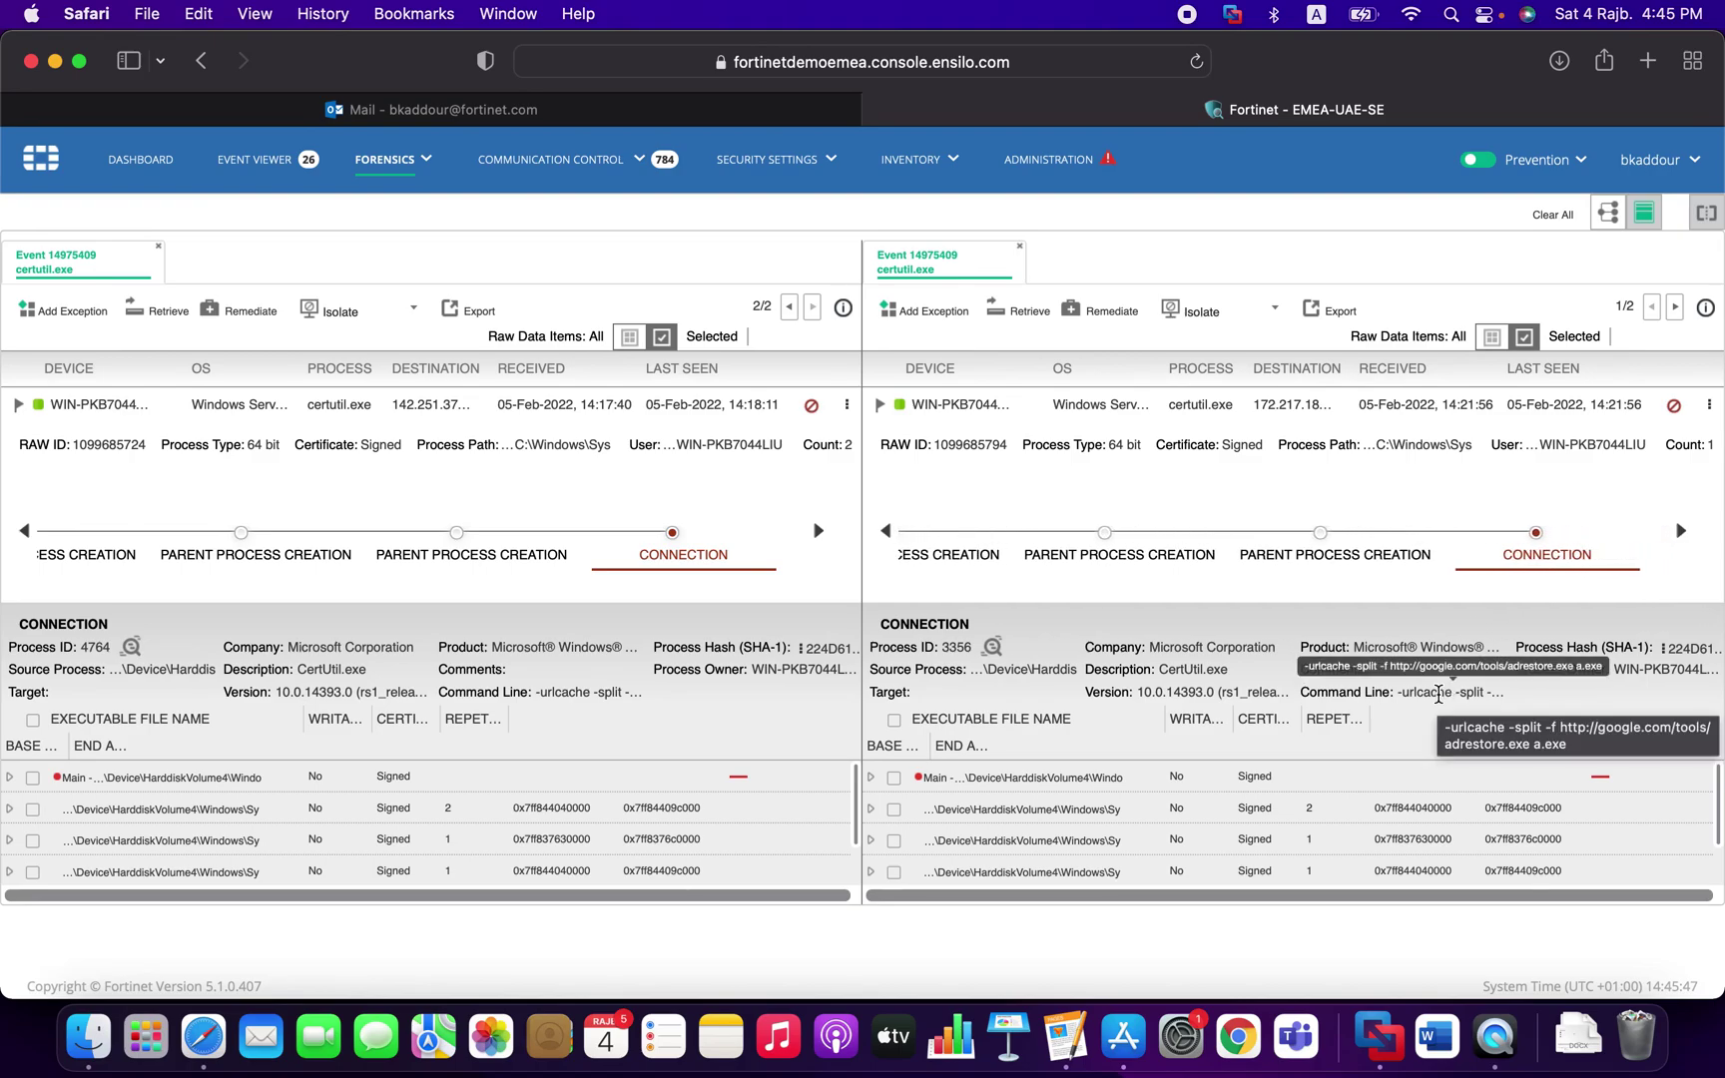
{"action": "left_click", "coordinate": [1707, 217]}
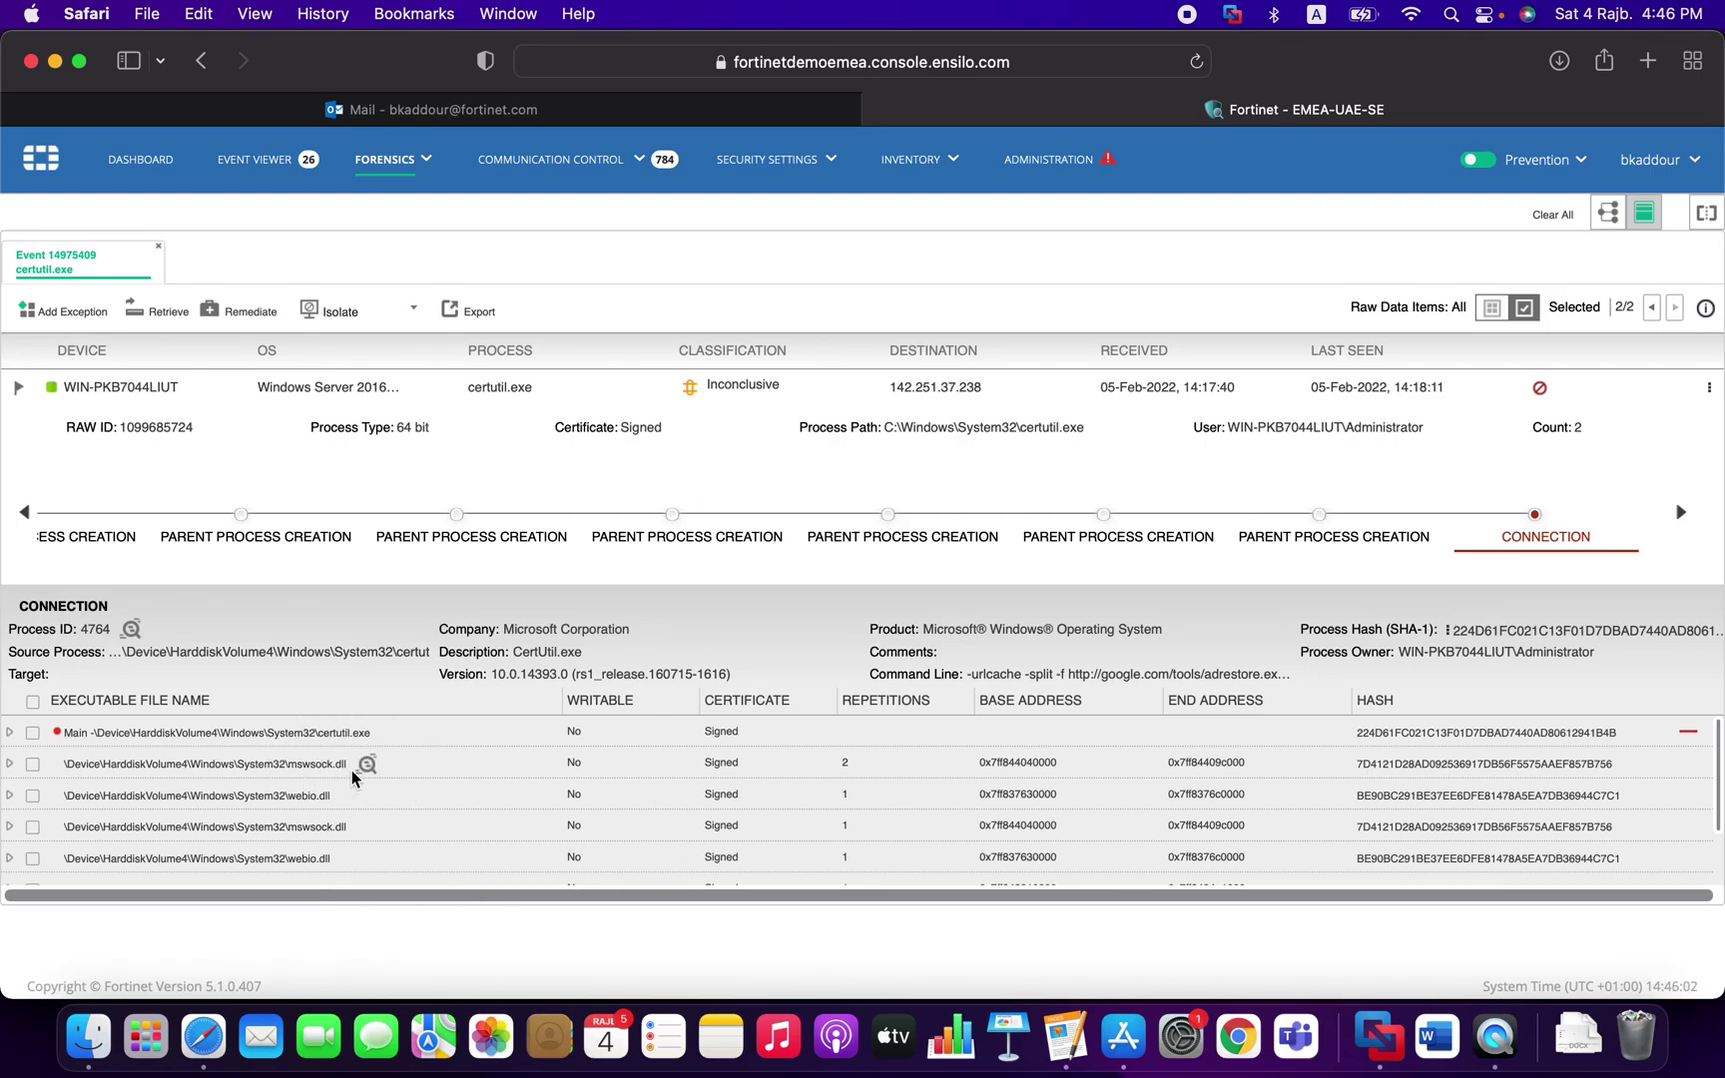
{"action": "mouse_move", "coordinate": [58, 738]}
{"action": "left_click", "coordinate": [1607, 212]}
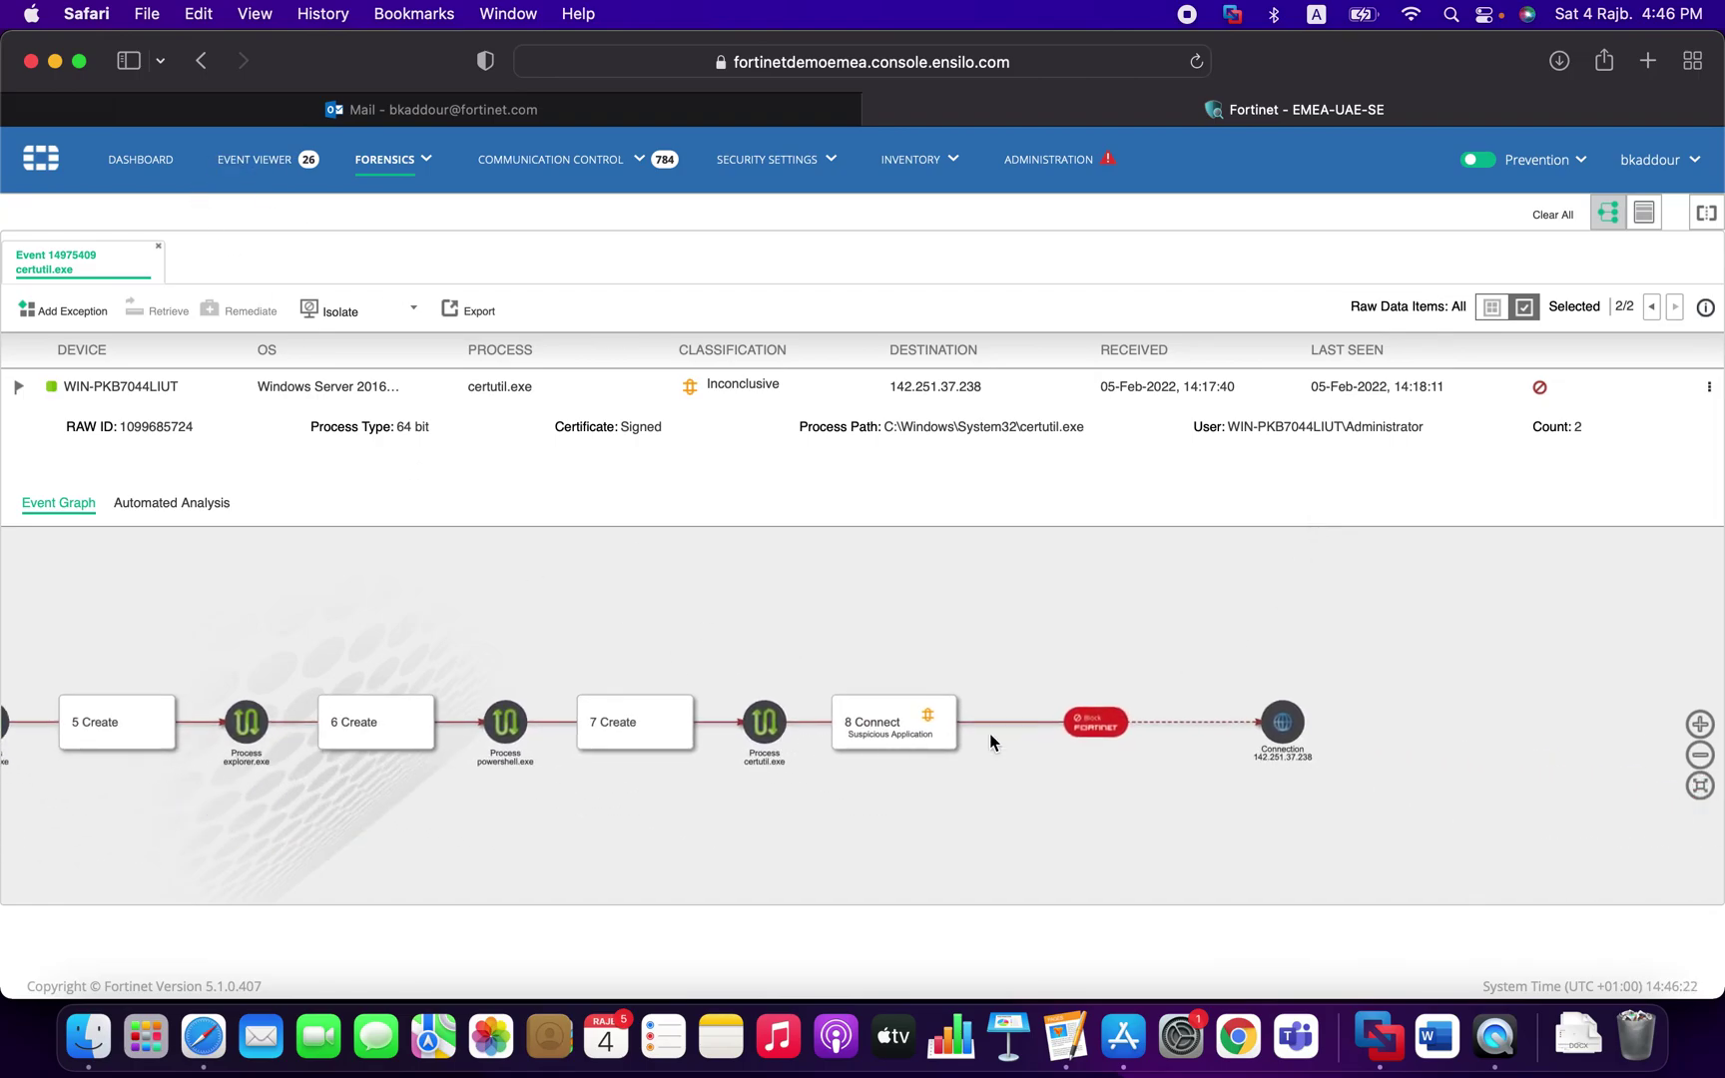
{"action": "left_click", "coordinate": [1280, 732]}
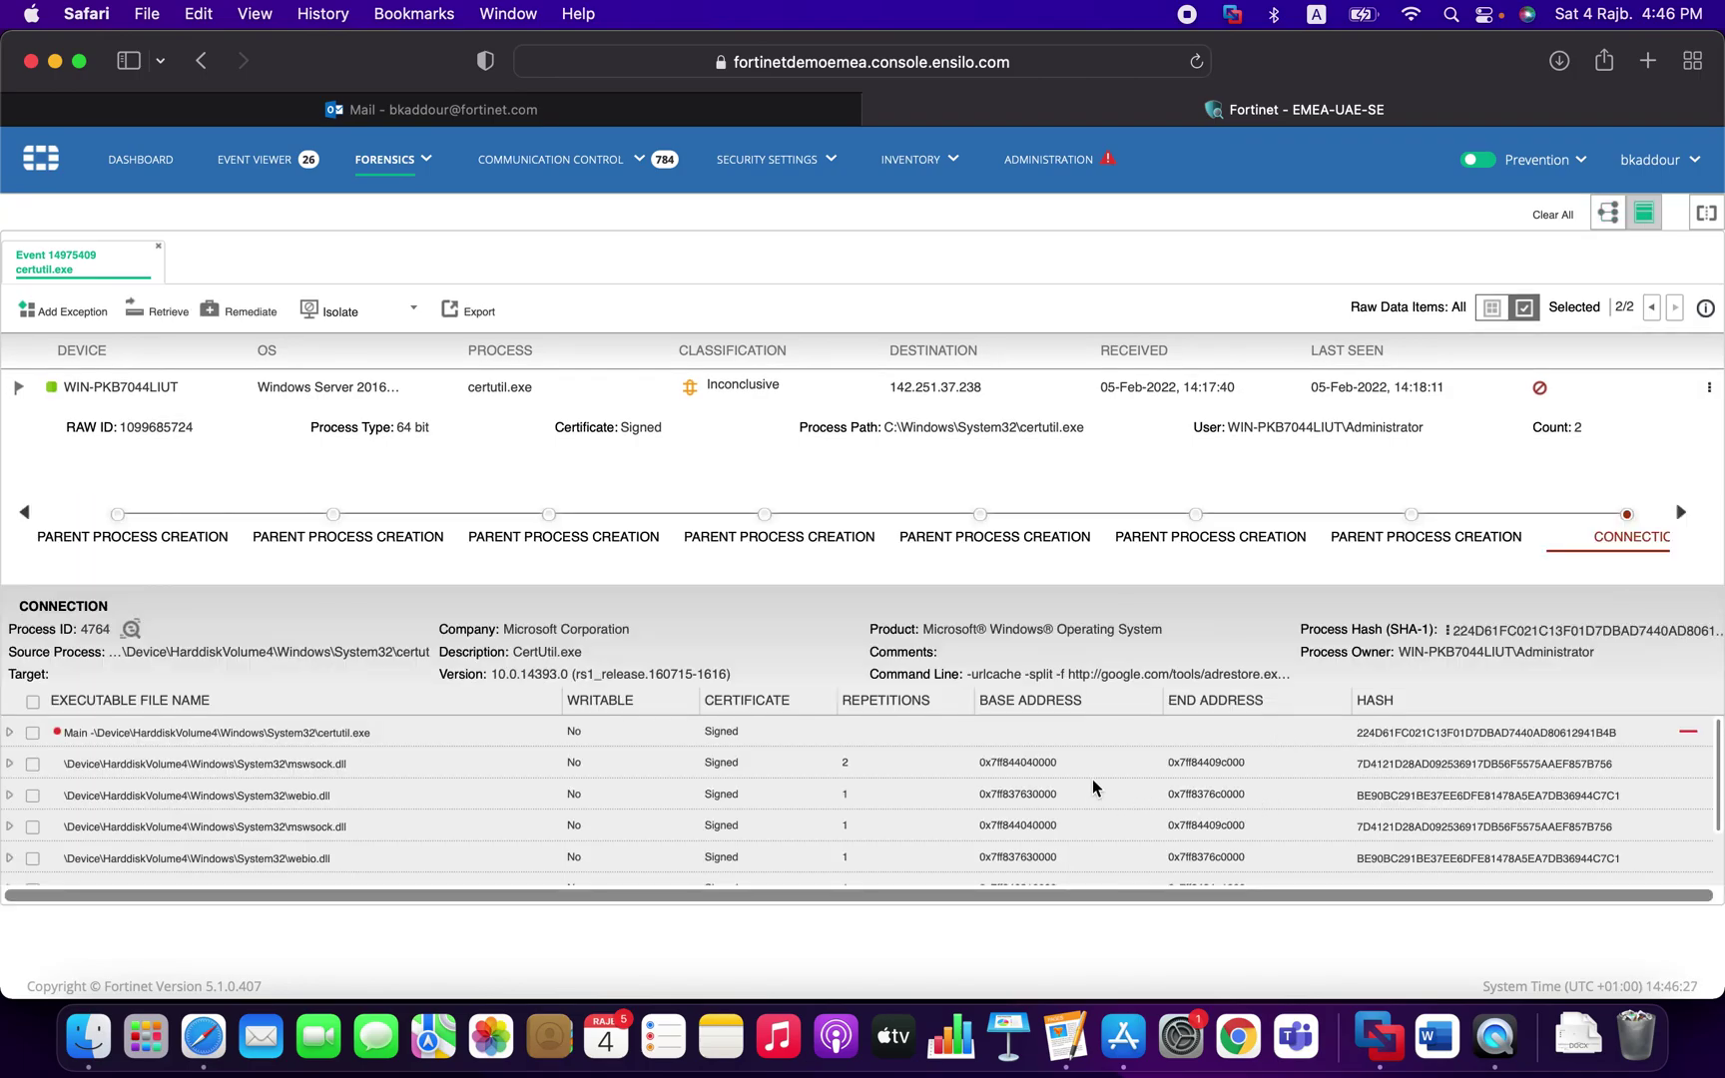
{"action": "left_click", "coordinate": [1606, 212]}
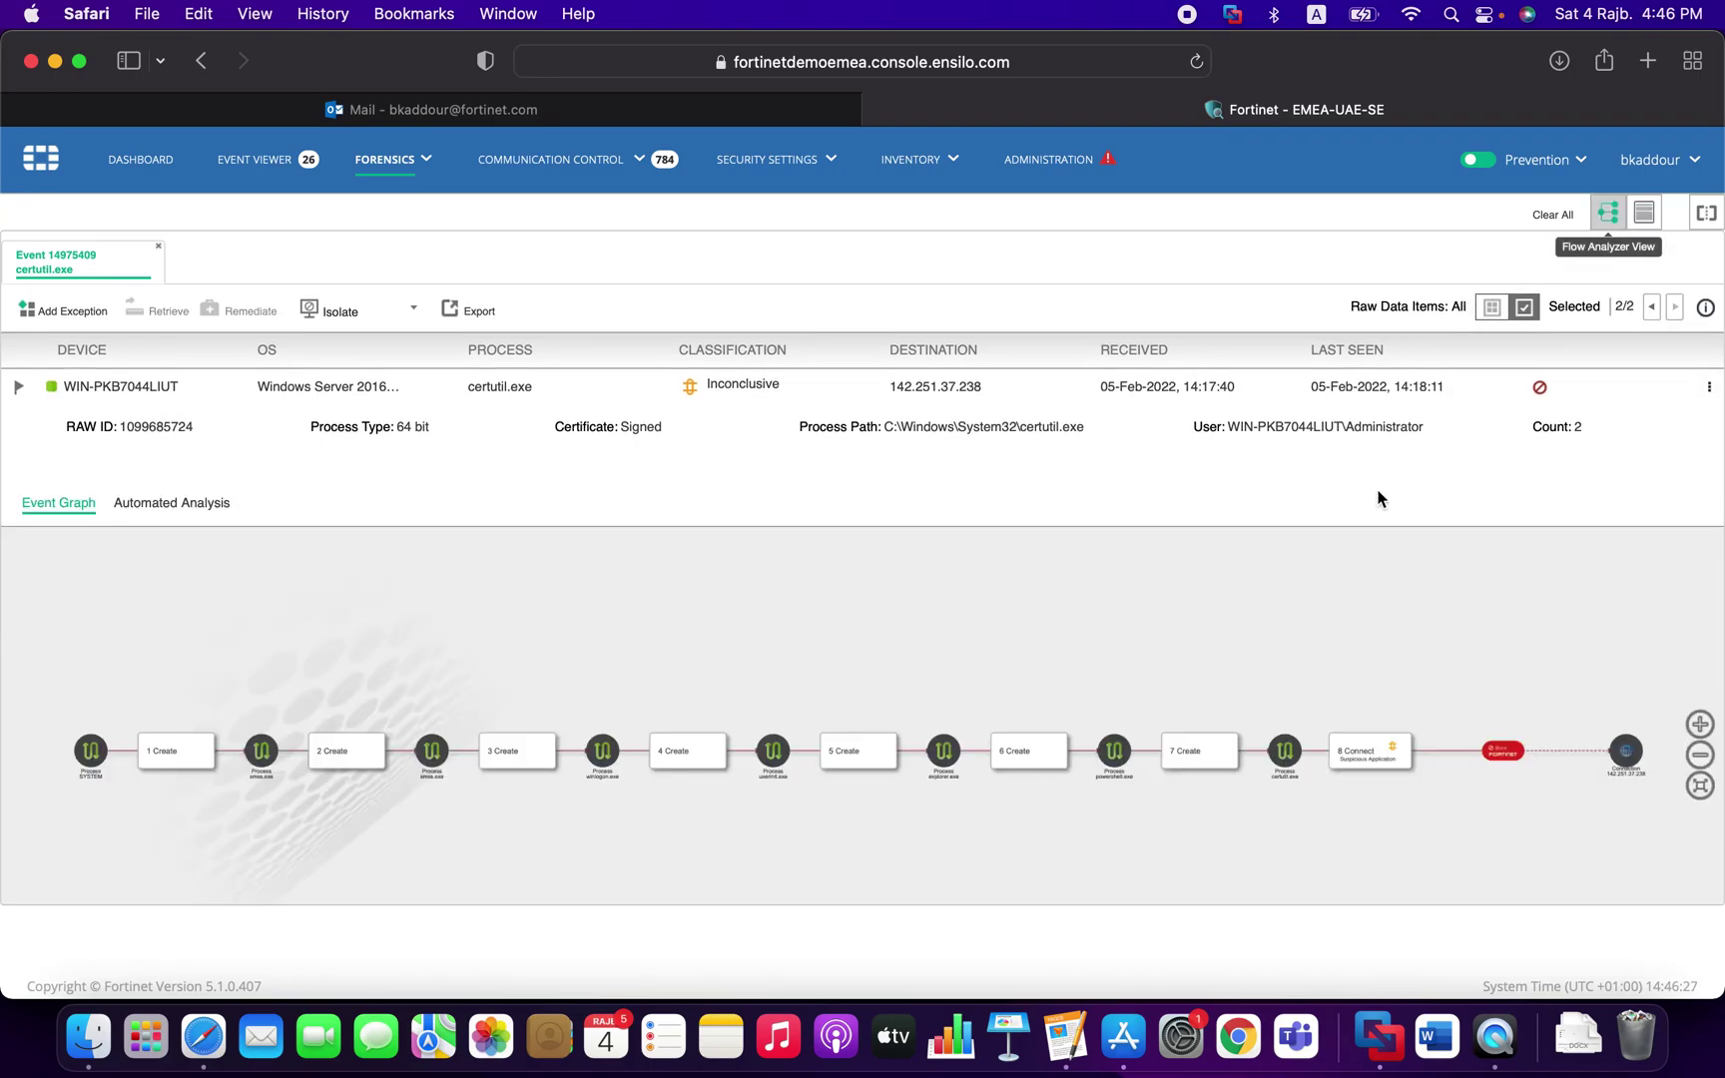
{"action": "left_click", "coordinate": [1282, 754]}
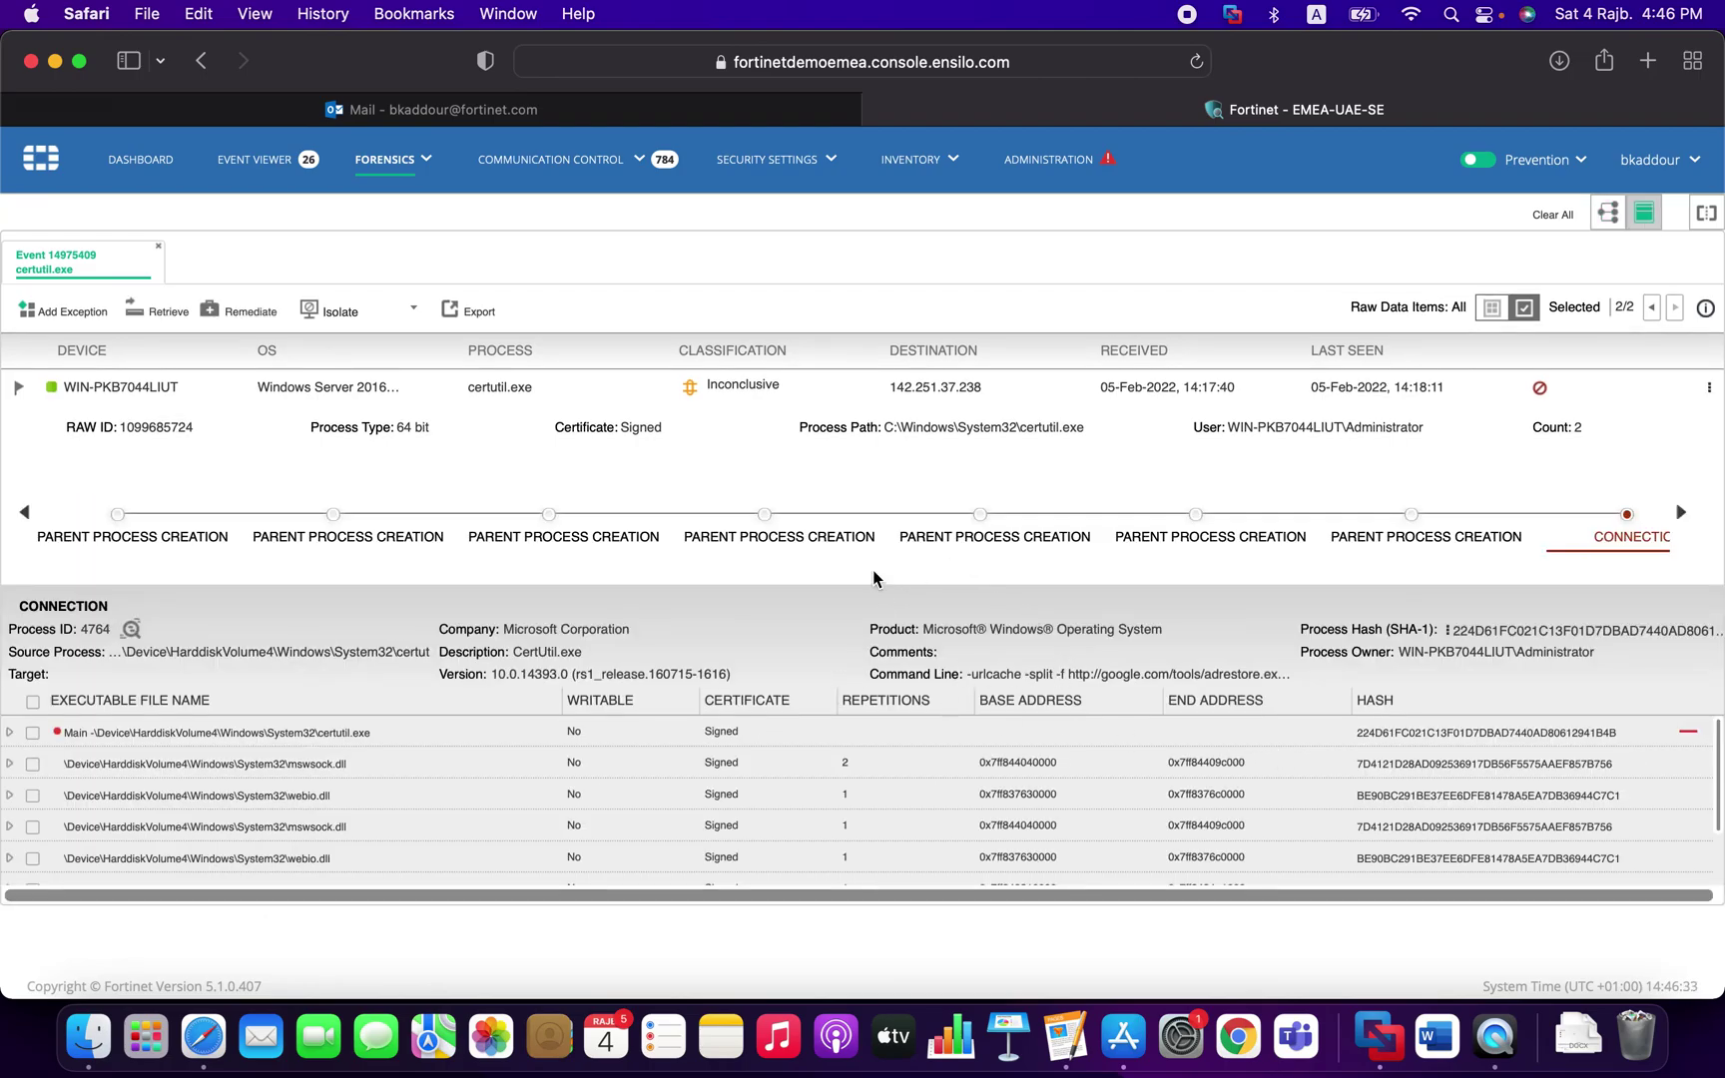
{"action": "left_click", "coordinate": [1422, 549]}
{"action": "left_click", "coordinate": [1241, 536]}
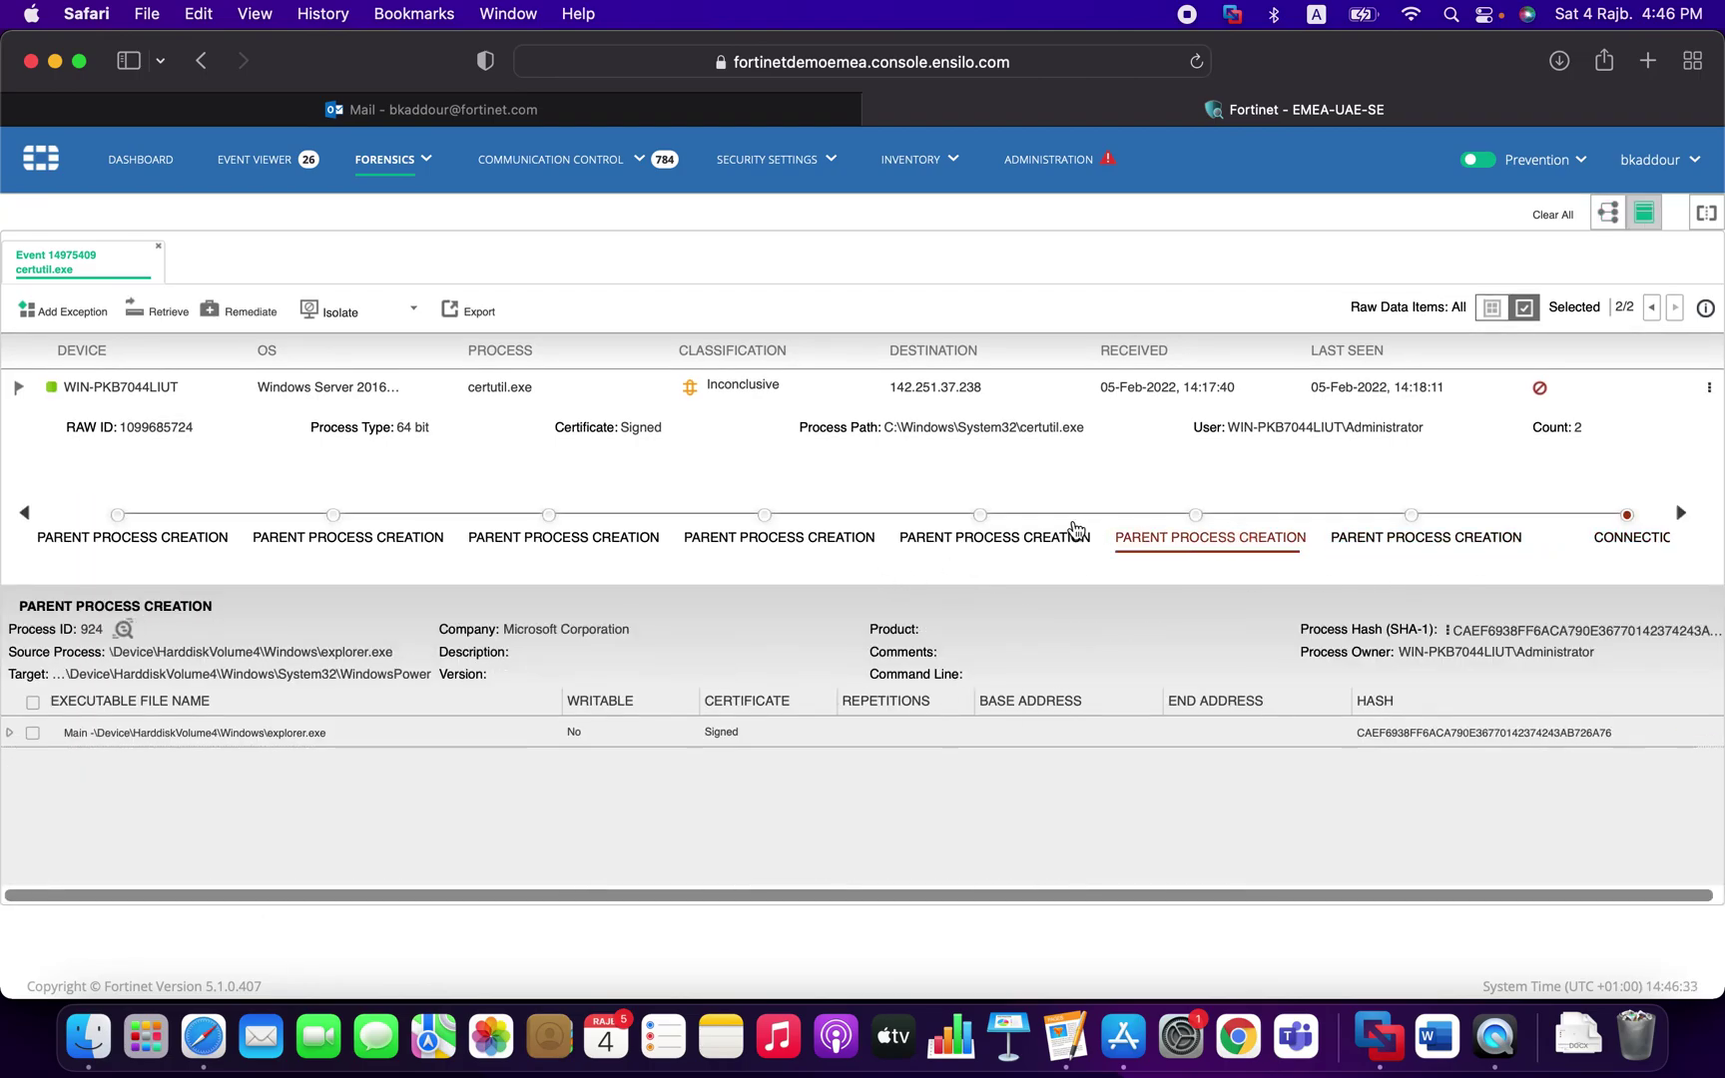
{"action": "left_click", "coordinate": [1014, 541]}
{"action": "left_click", "coordinate": [803, 539]}
{"action": "left_click", "coordinate": [599, 542]}
{"action": "left_click", "coordinate": [360, 542]}
{"action": "left_click", "coordinate": [148, 546]}
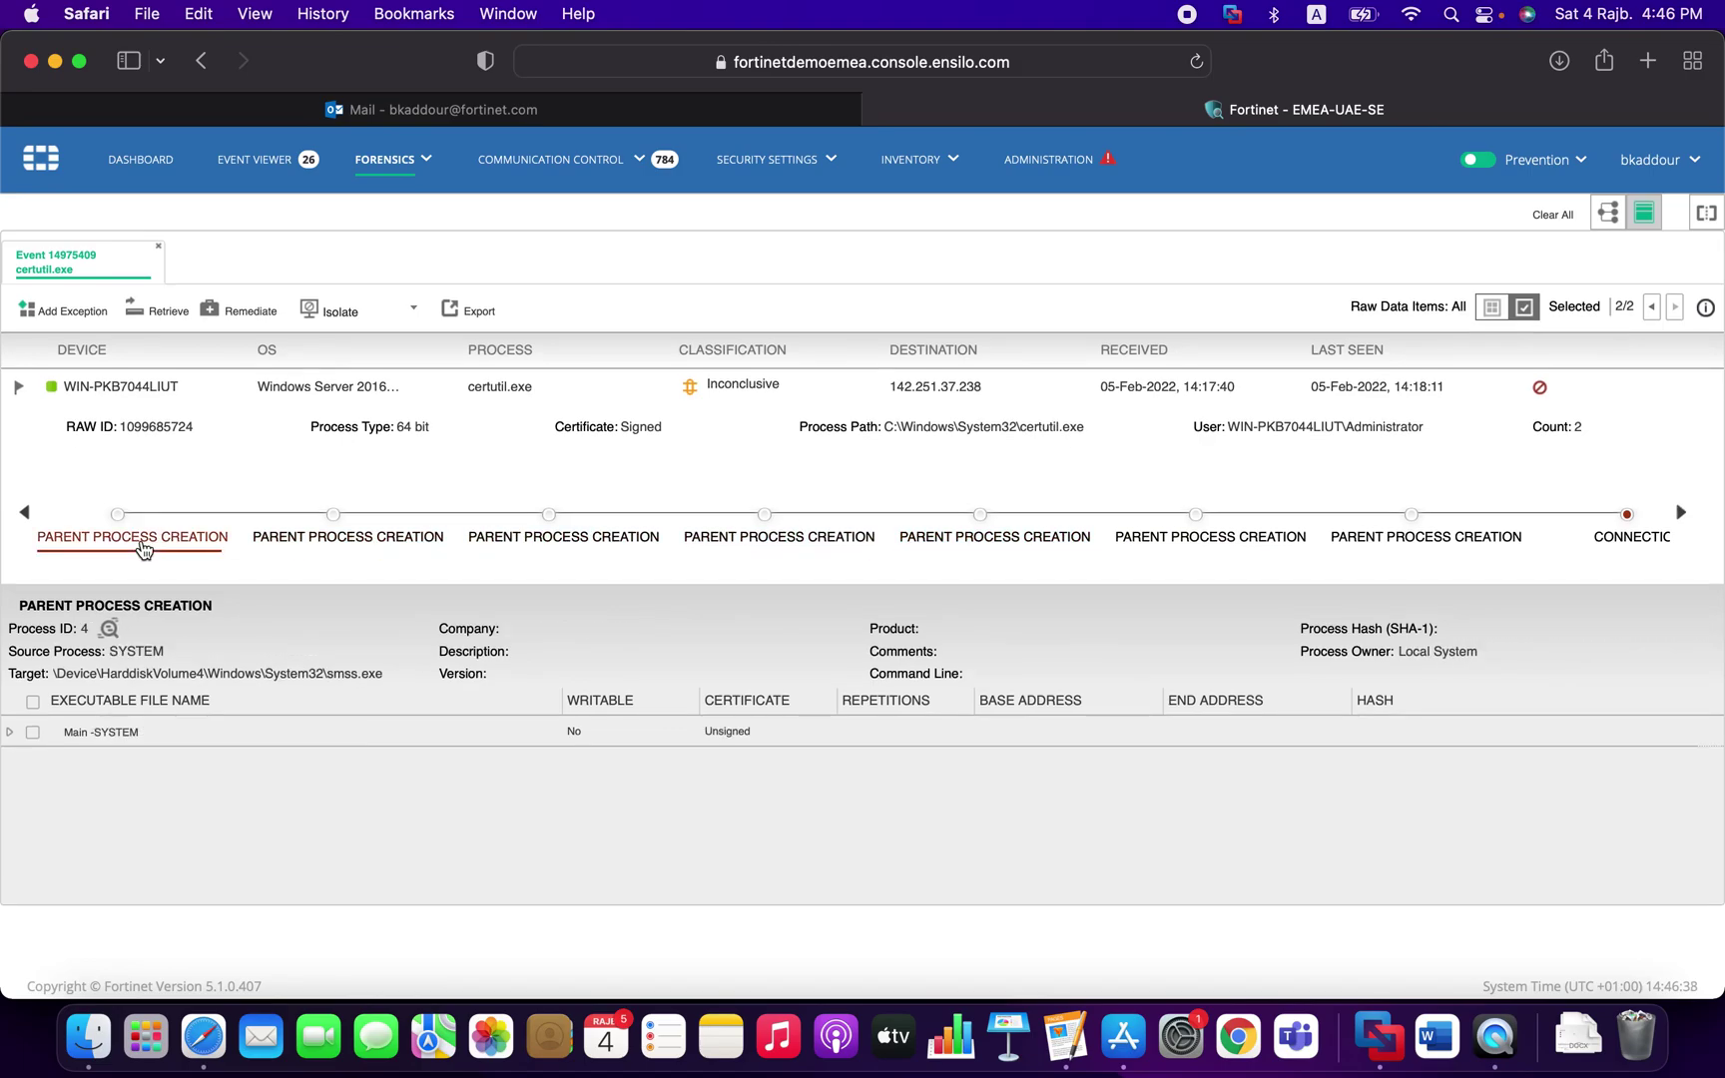
{"action": "left_click", "coordinate": [1649, 539]}
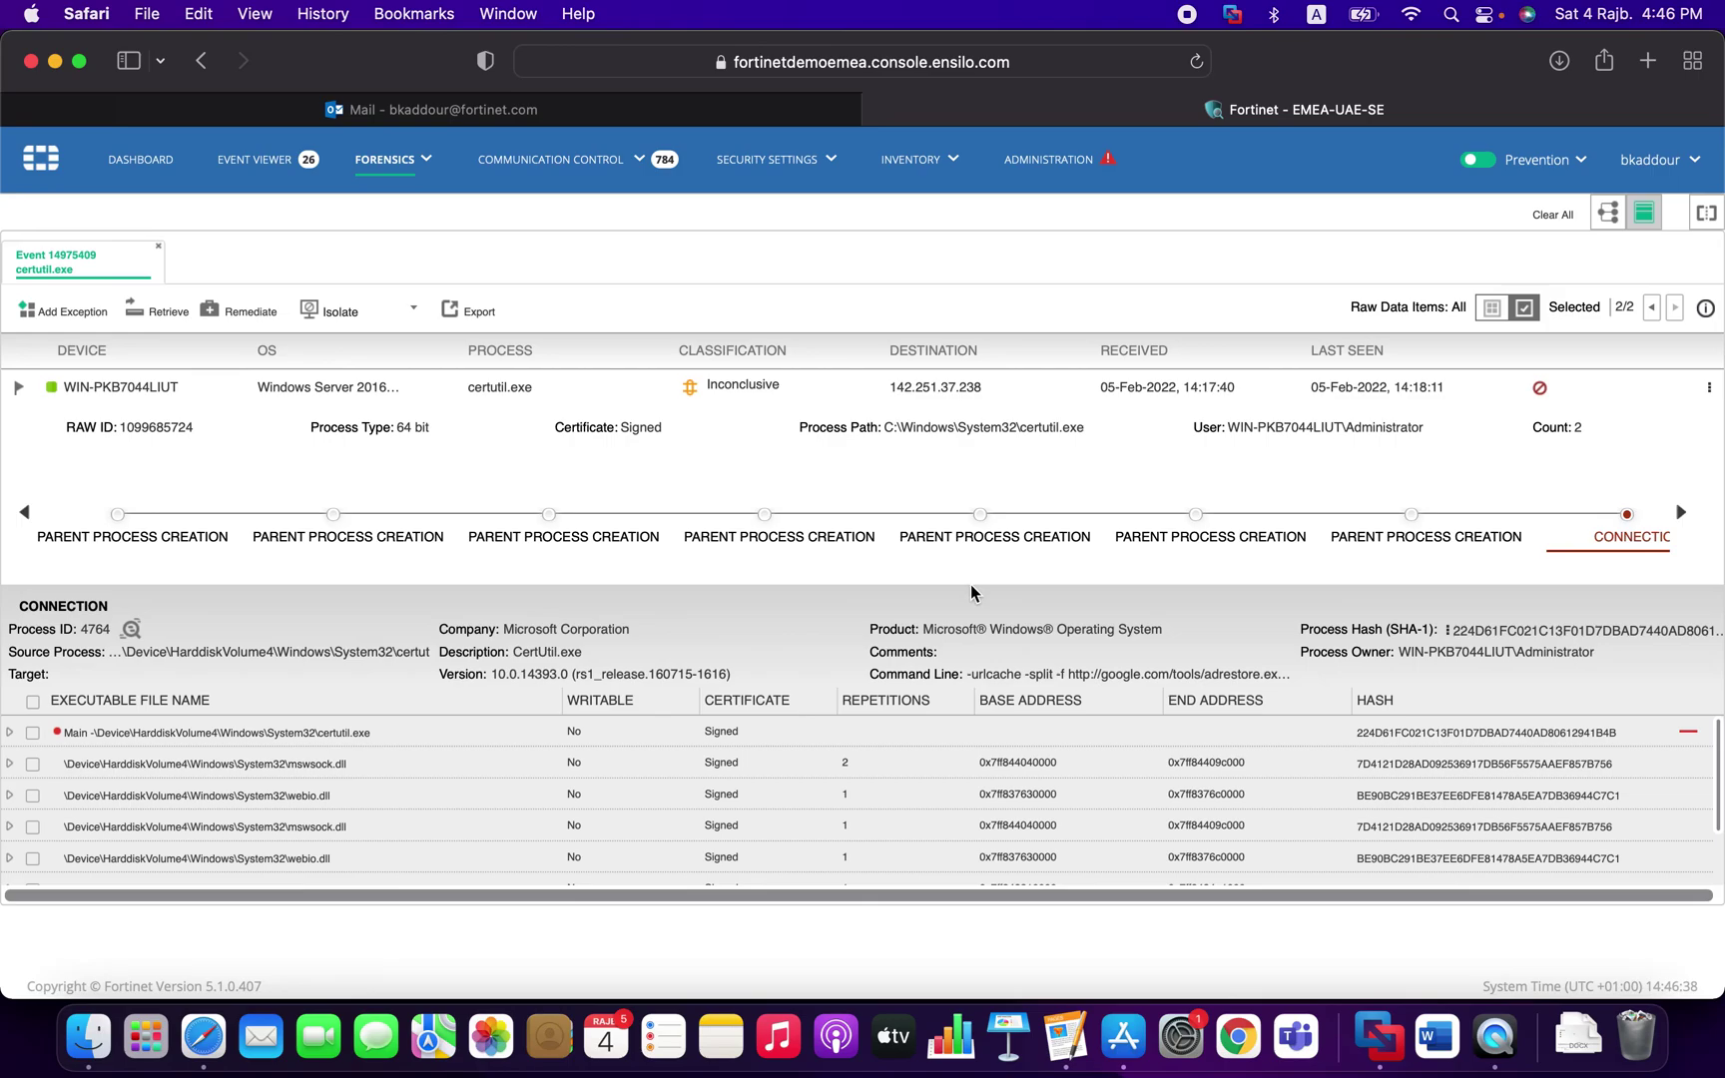
Check the certutil.exe process hash on VirusTotal and close the report to return to Forensics.
{"action": "left_click", "coordinate": [1709, 387]}
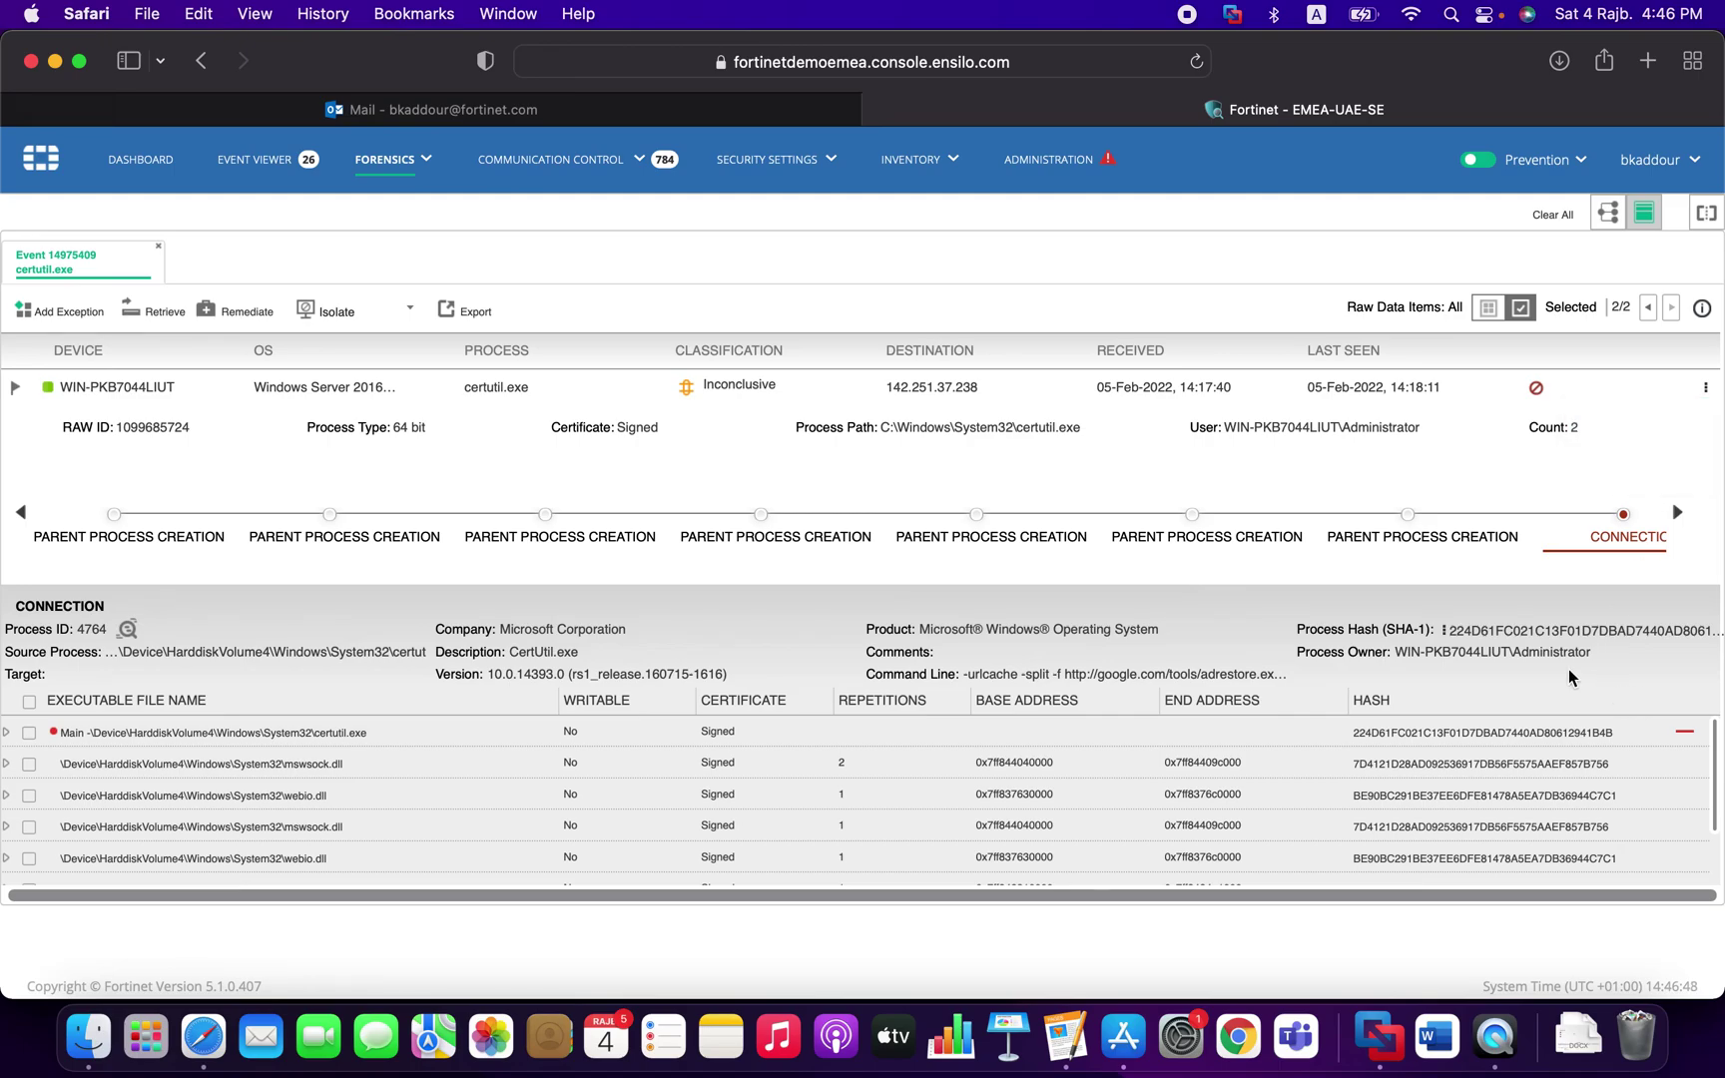
{"action": "left_click", "coordinate": [1443, 629]}
{"action": "left_click", "coordinate": [1477, 655]}
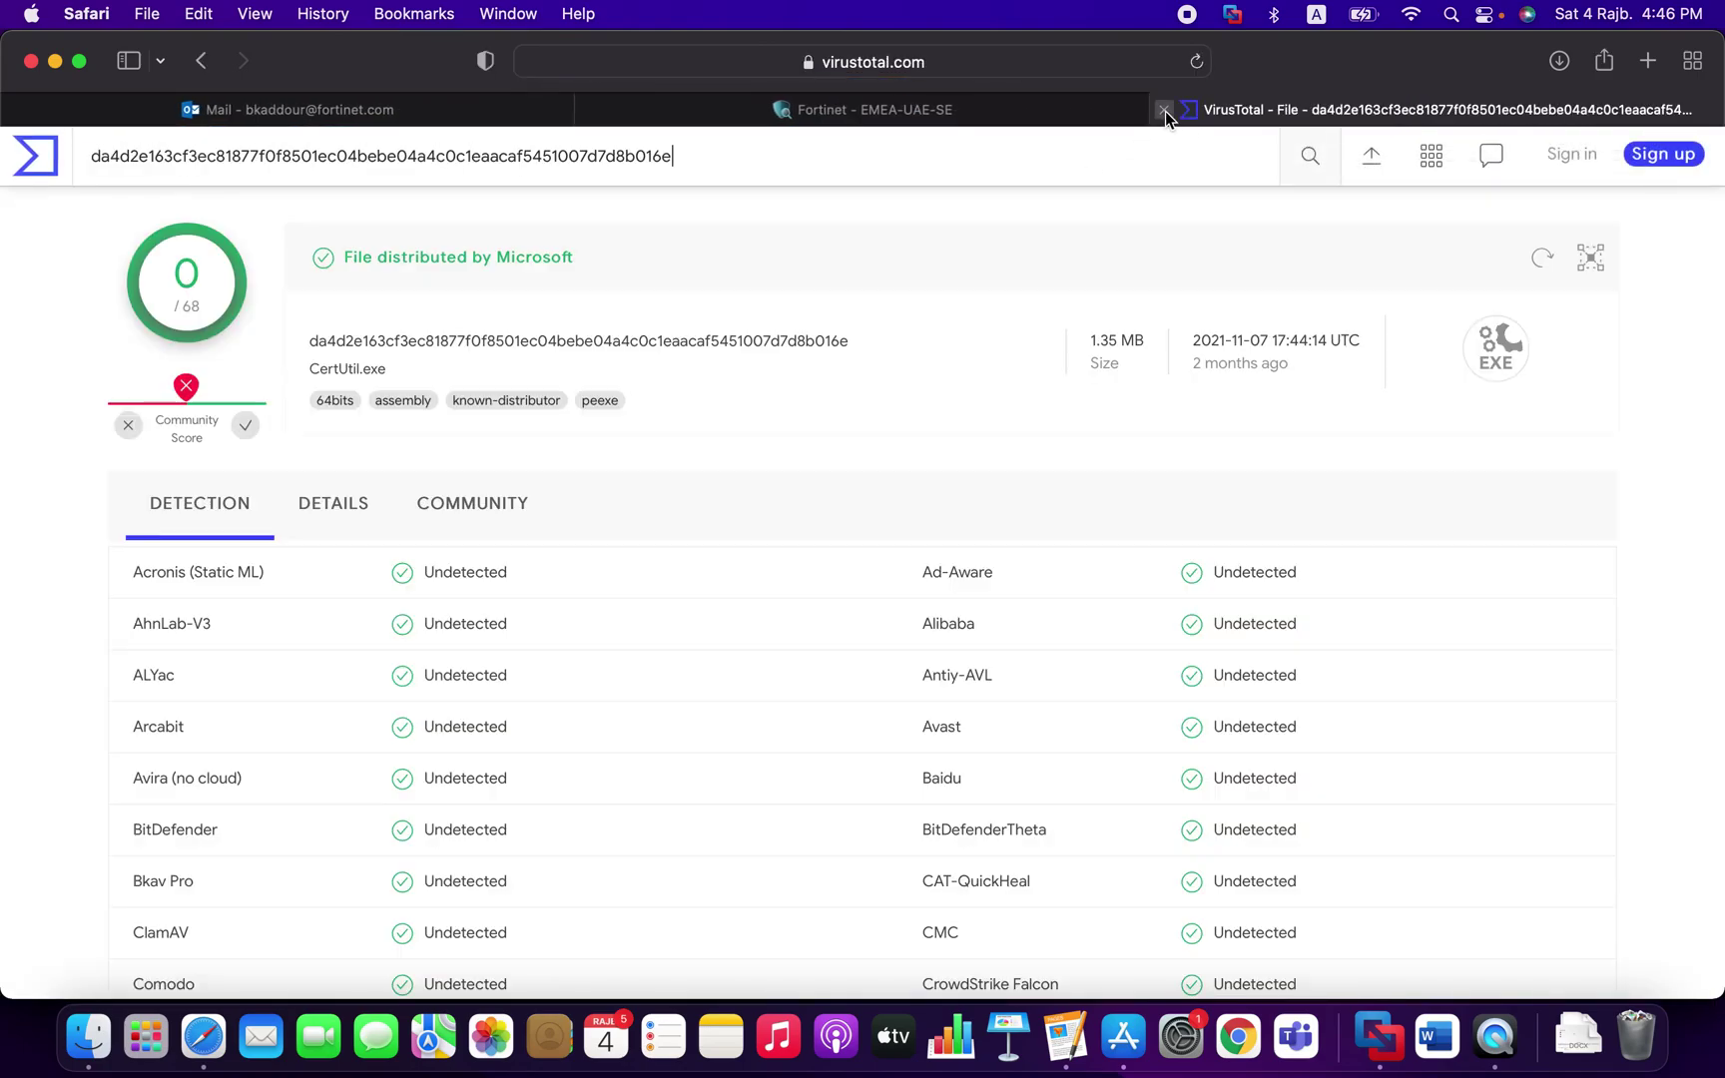
{"action": "left_click", "coordinate": [1164, 111]}
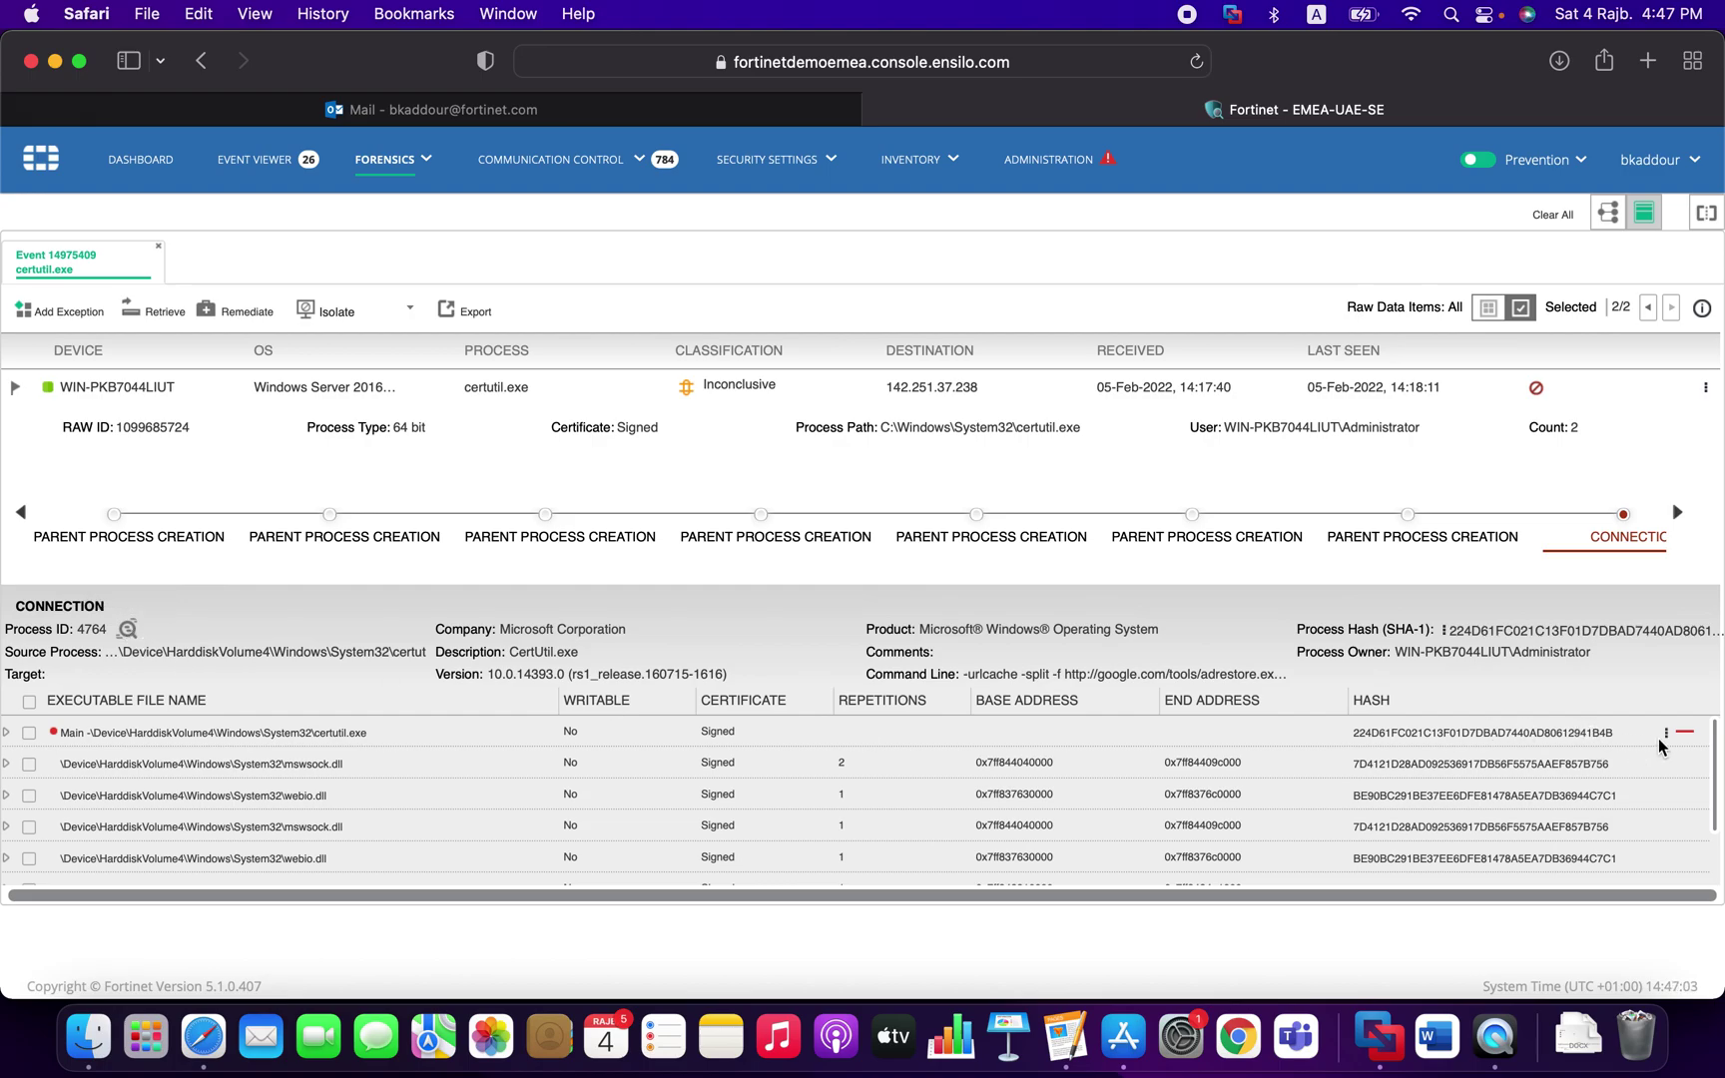
View the actions available for the main certutil.exe executable's hash and the isolation options for the device.
{"action": "left_click", "coordinate": [1666, 734]}
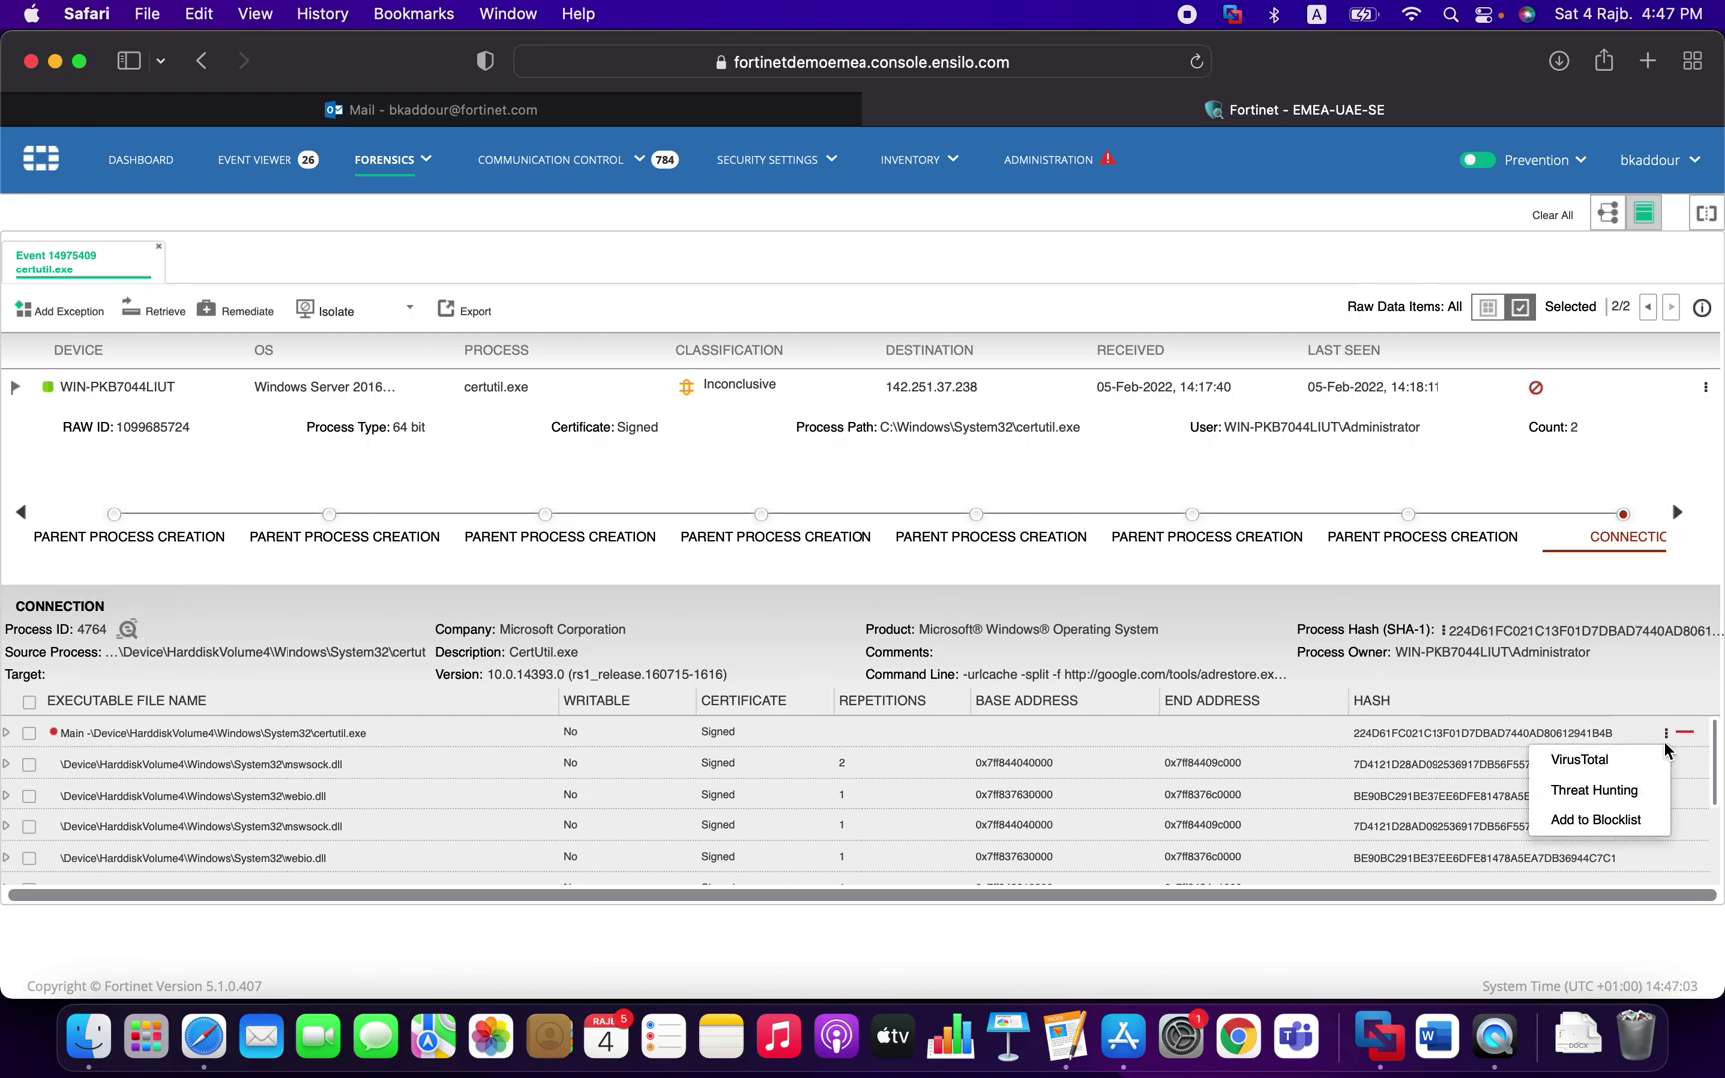
{"action": "left_click", "coordinate": [1628, 796]}
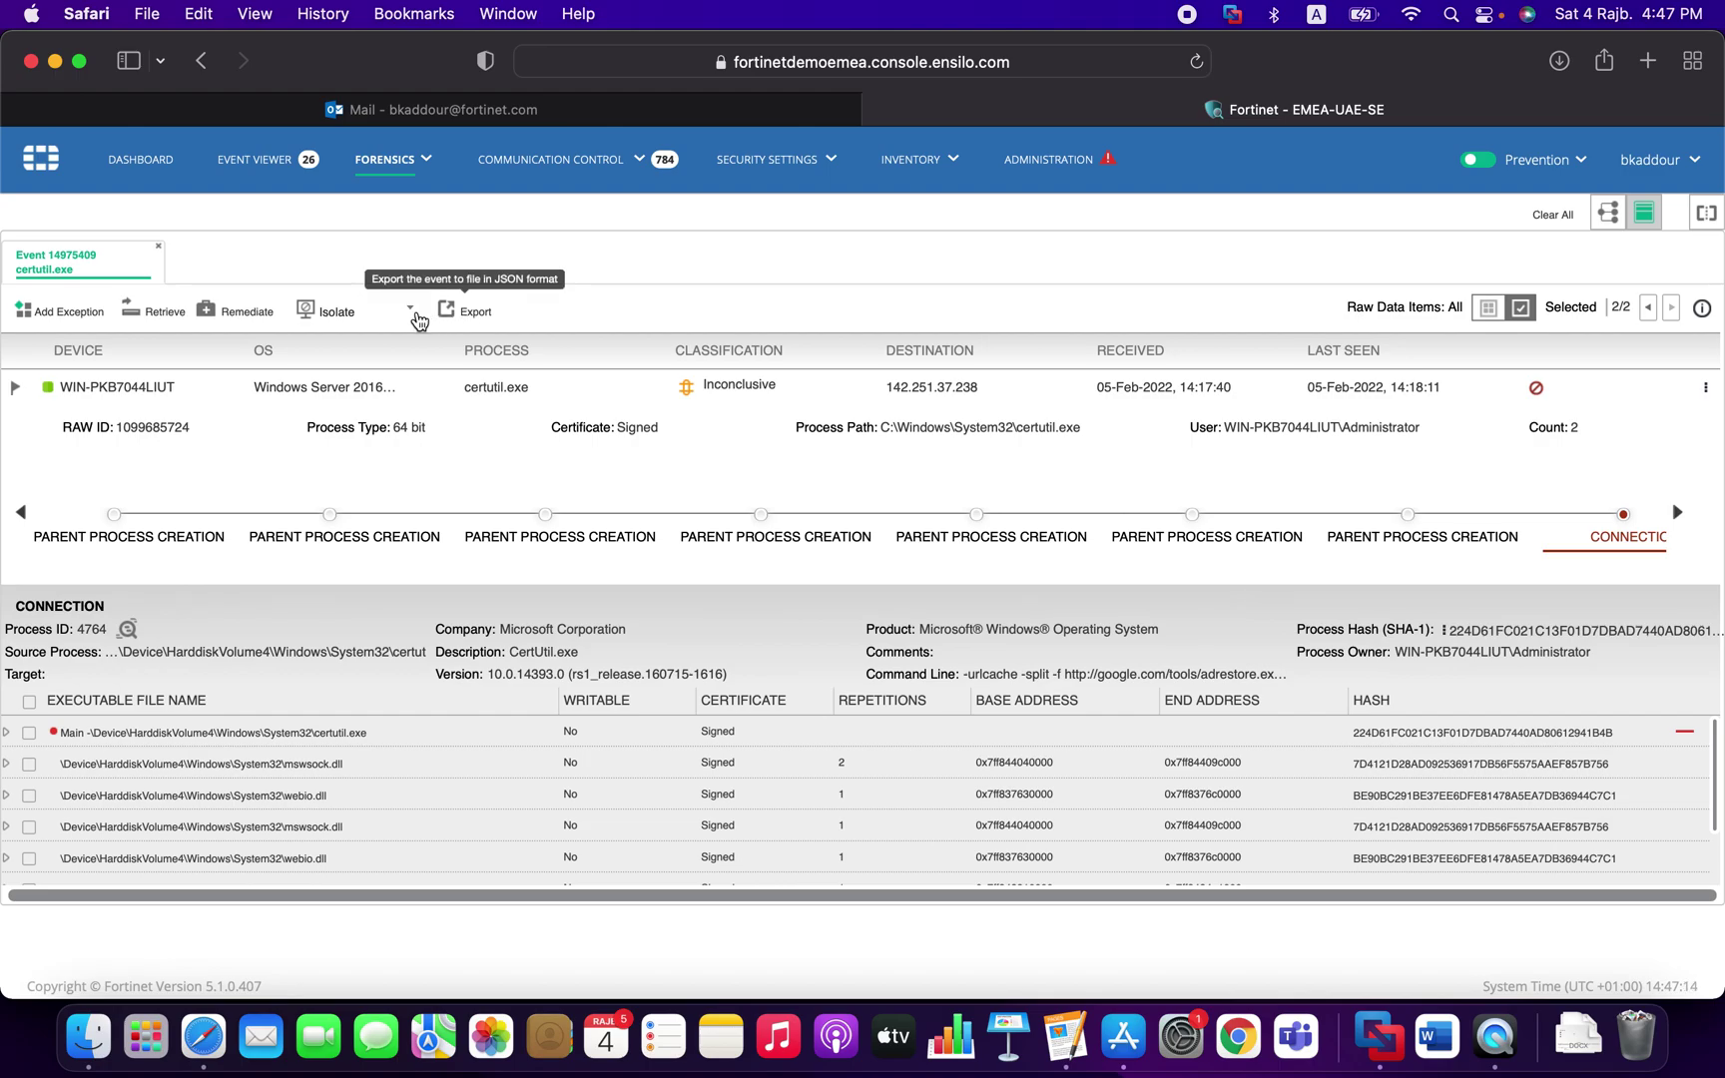
{"action": "left_click", "coordinate": [326, 314]}
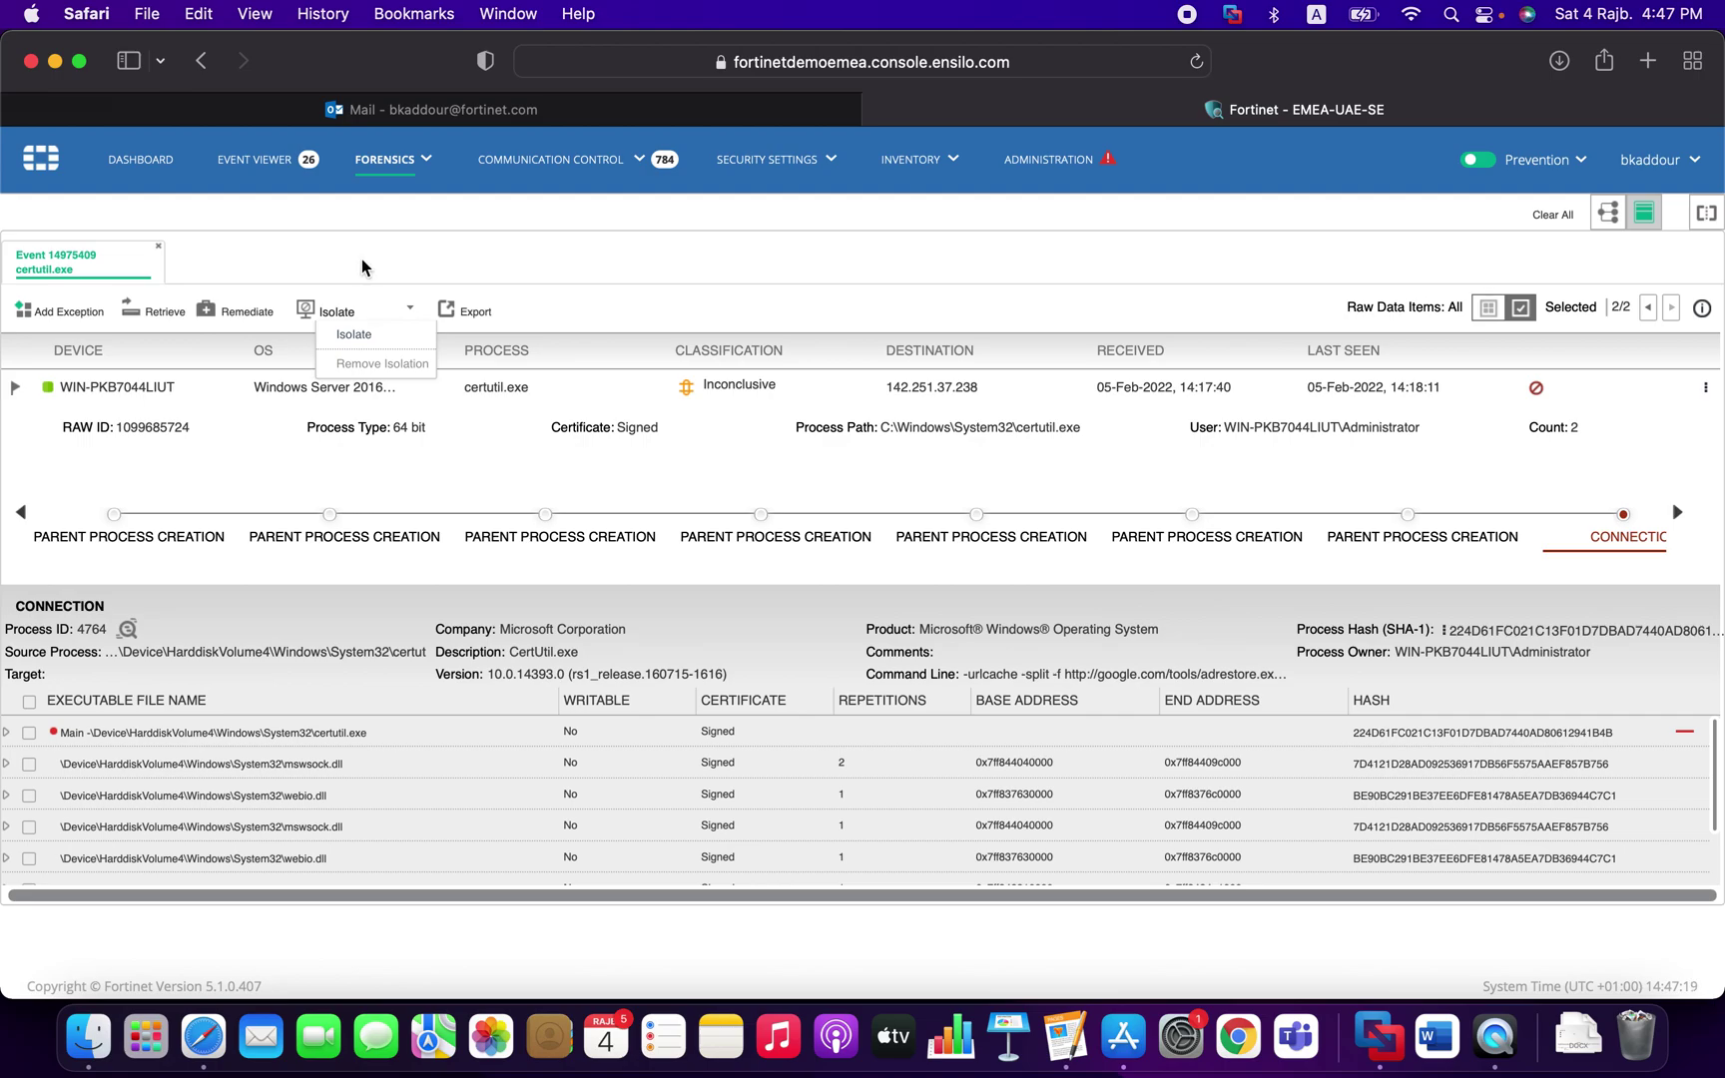
Try the Remediate options for terminating certutil.exe, deleting a file at a path and handling persistent registry data, and cancel without remediating.
{"action": "left_click", "coordinate": [230, 313]}
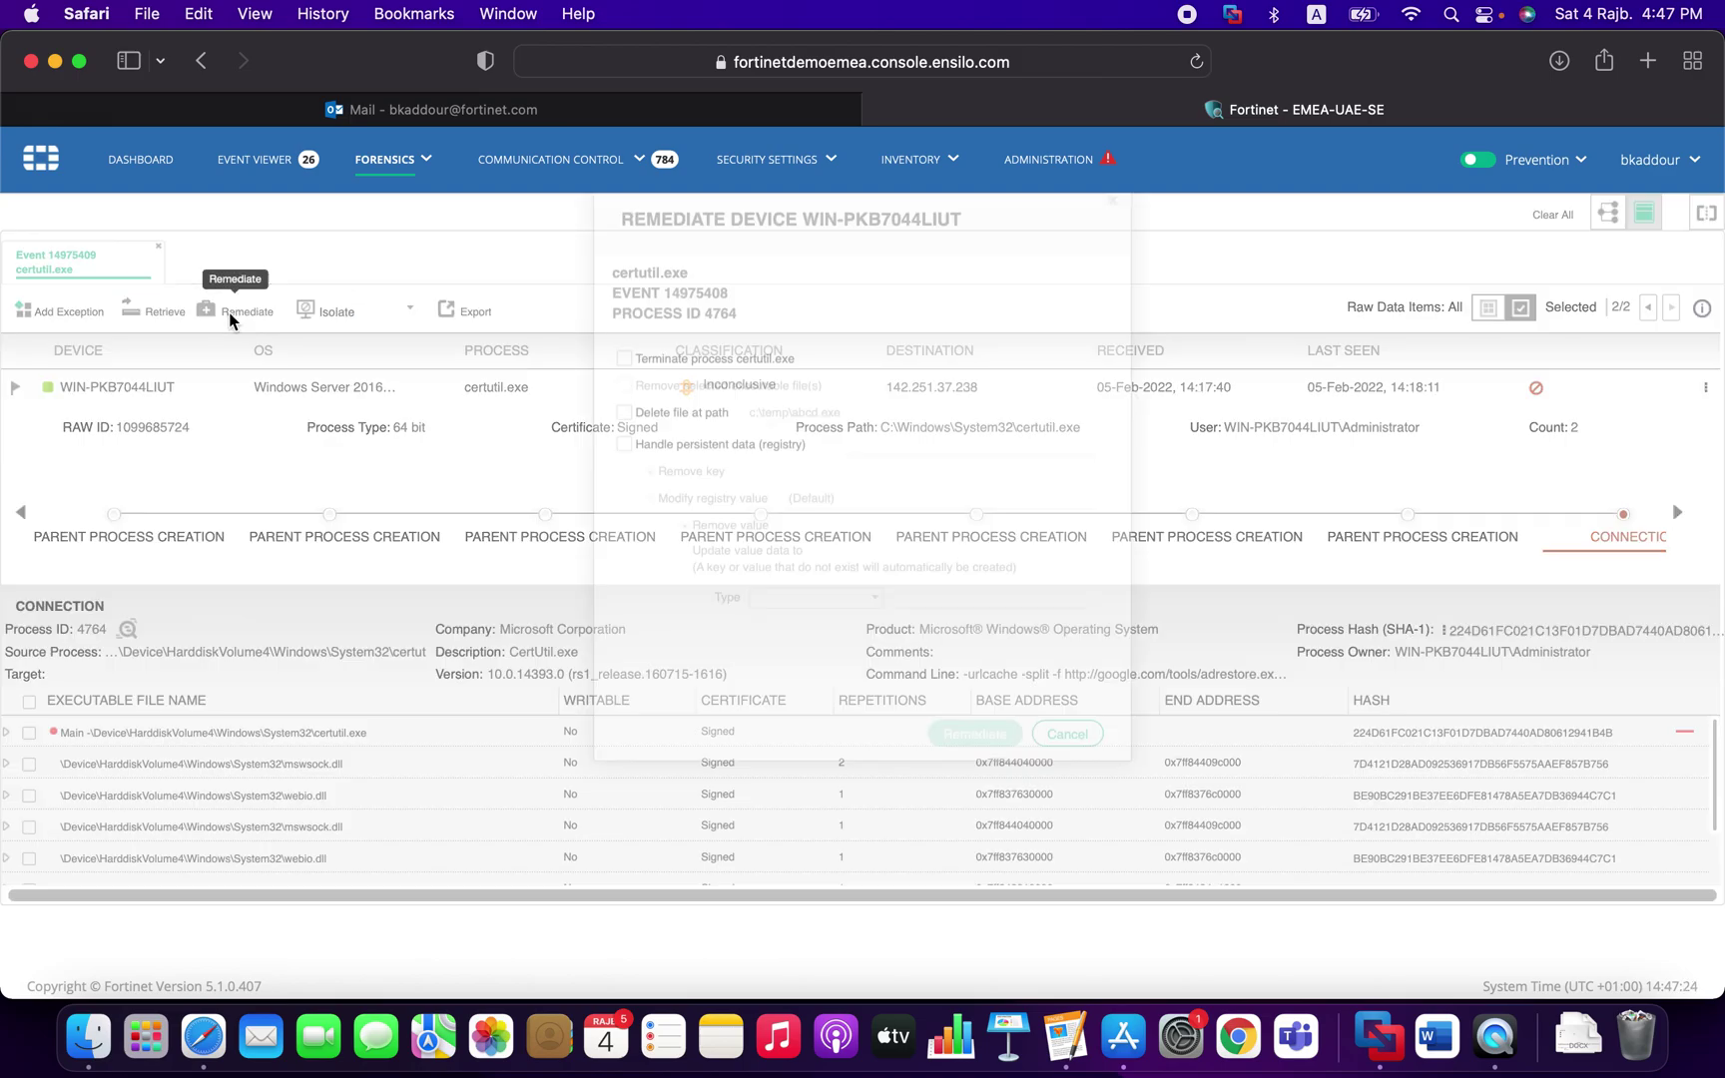
{"action": "left_click", "coordinate": [649, 476]}
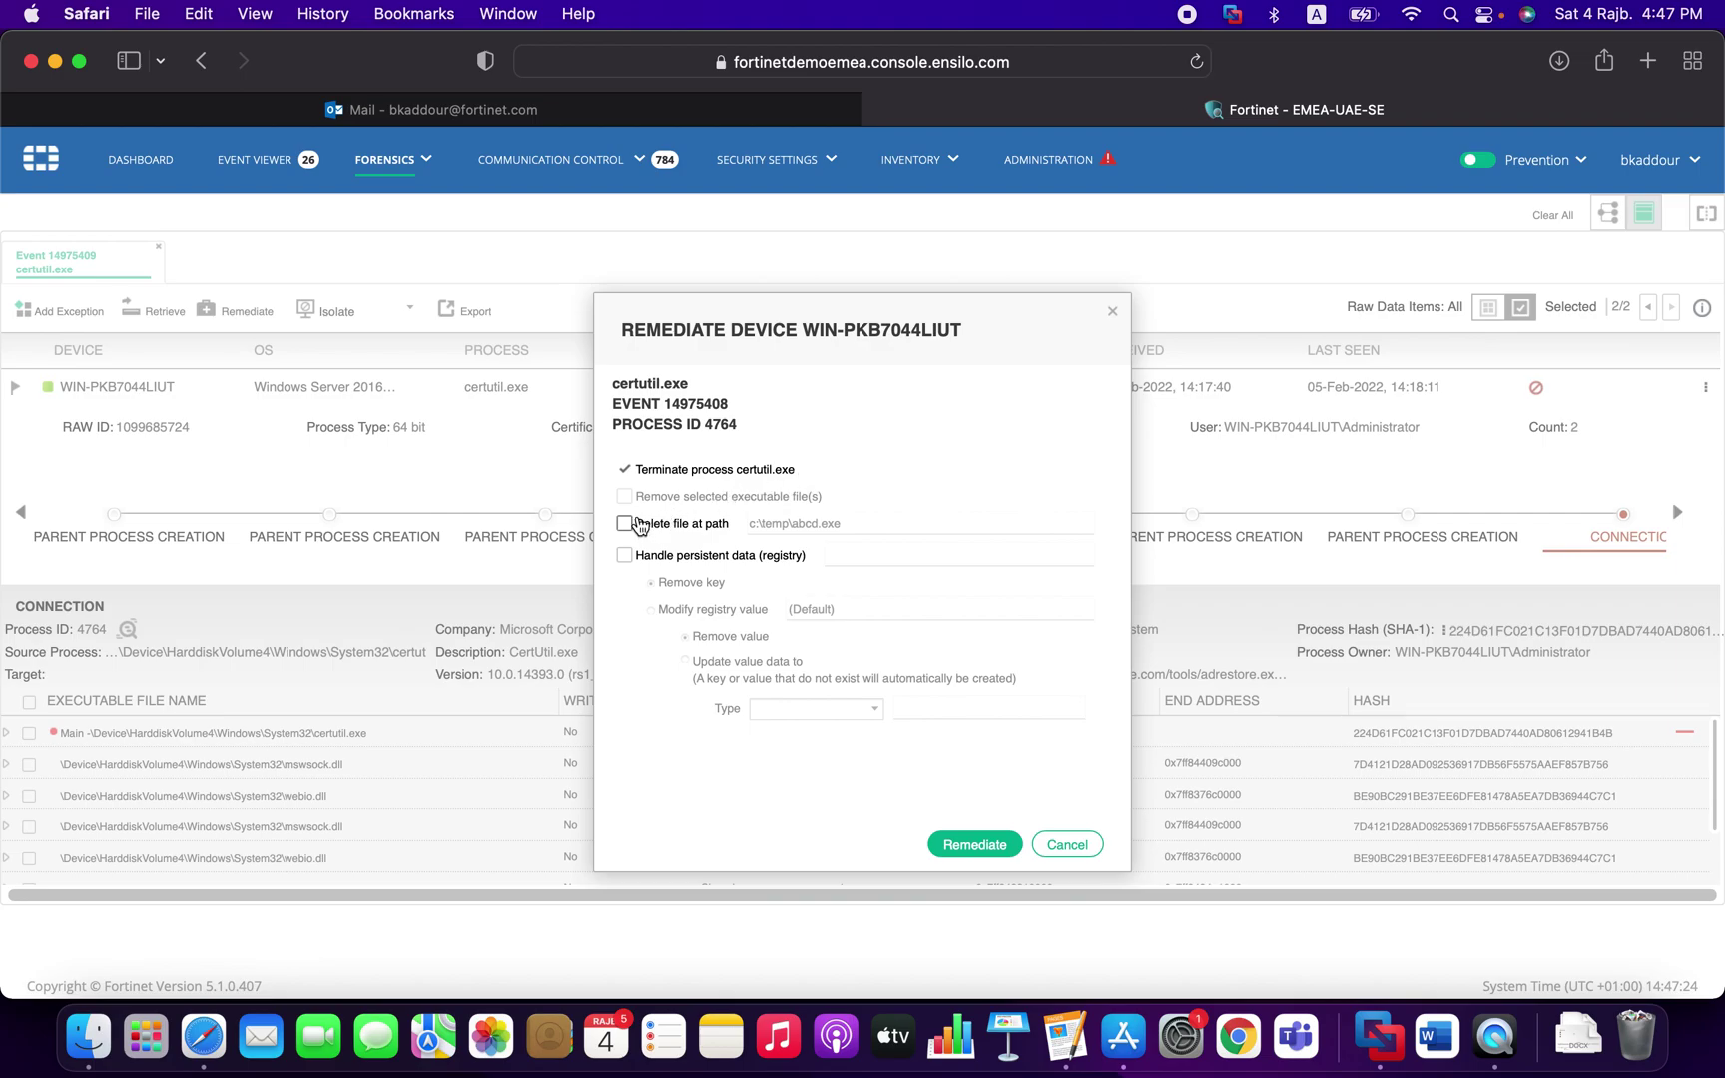
{"action": "left_click", "coordinate": [625, 525]}
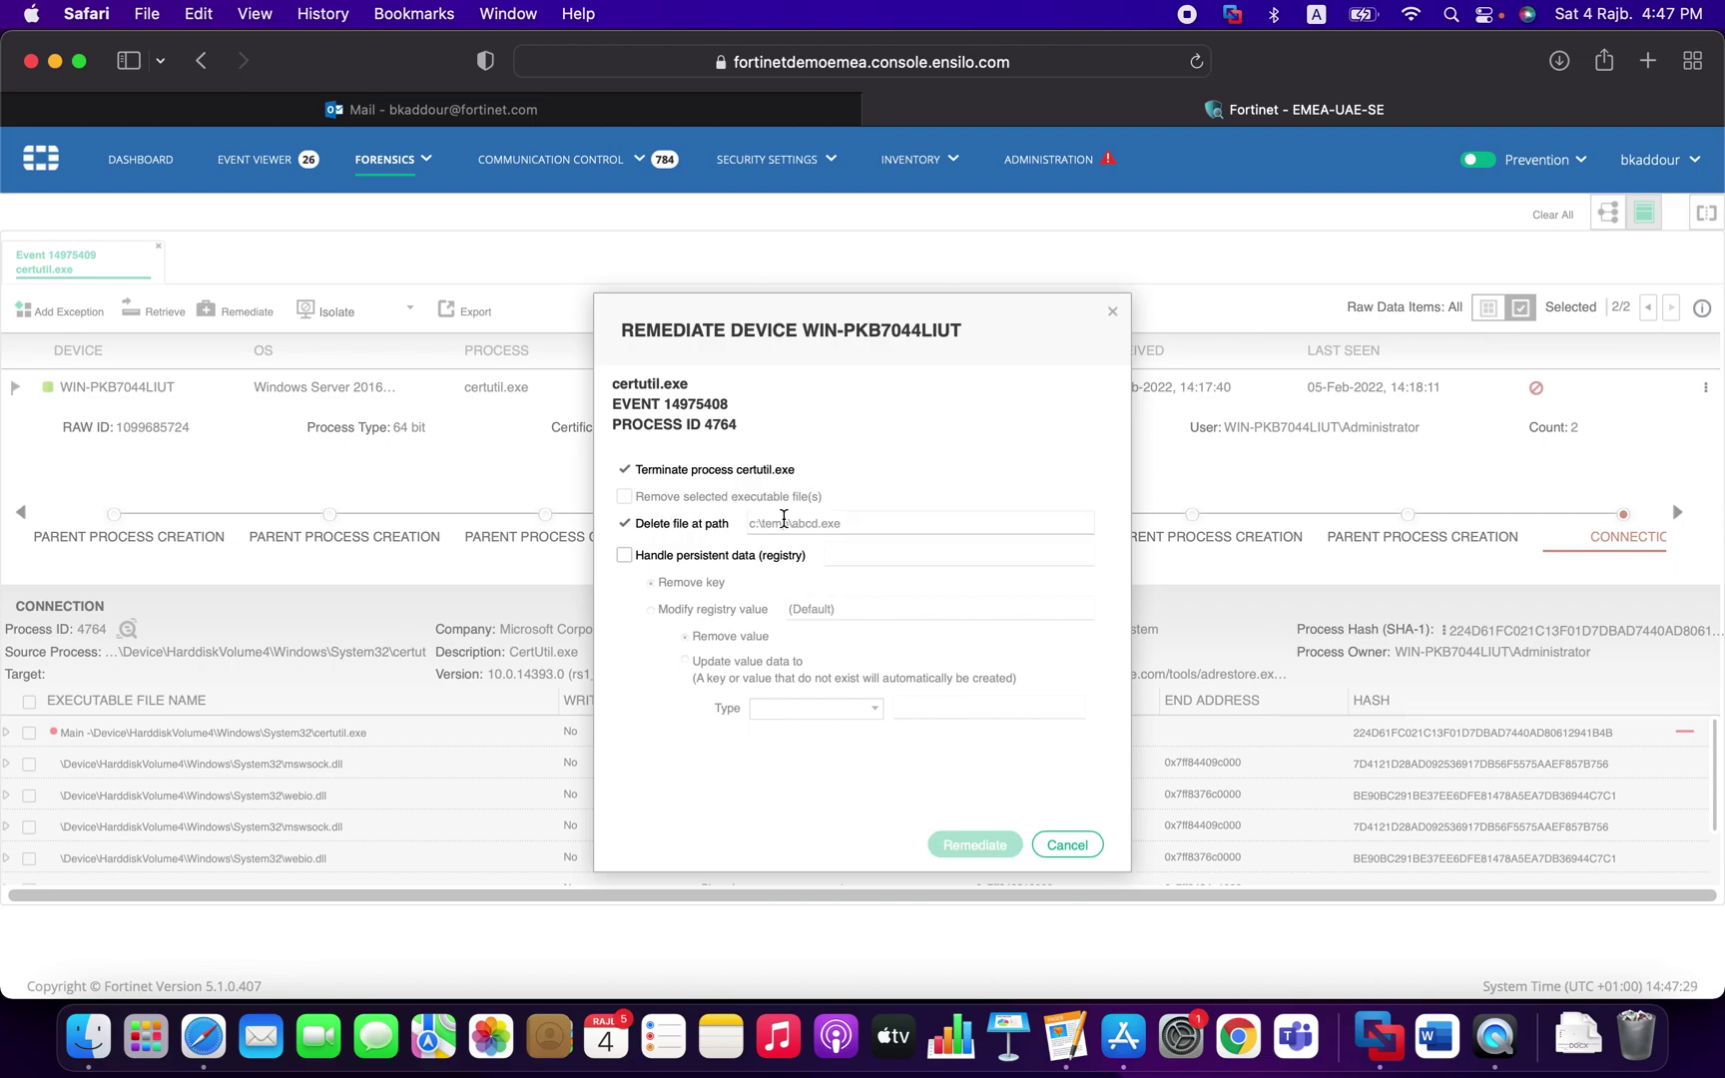
{"action": "left_click", "coordinate": [625, 556]}
{"action": "left_click", "coordinate": [1067, 845]}
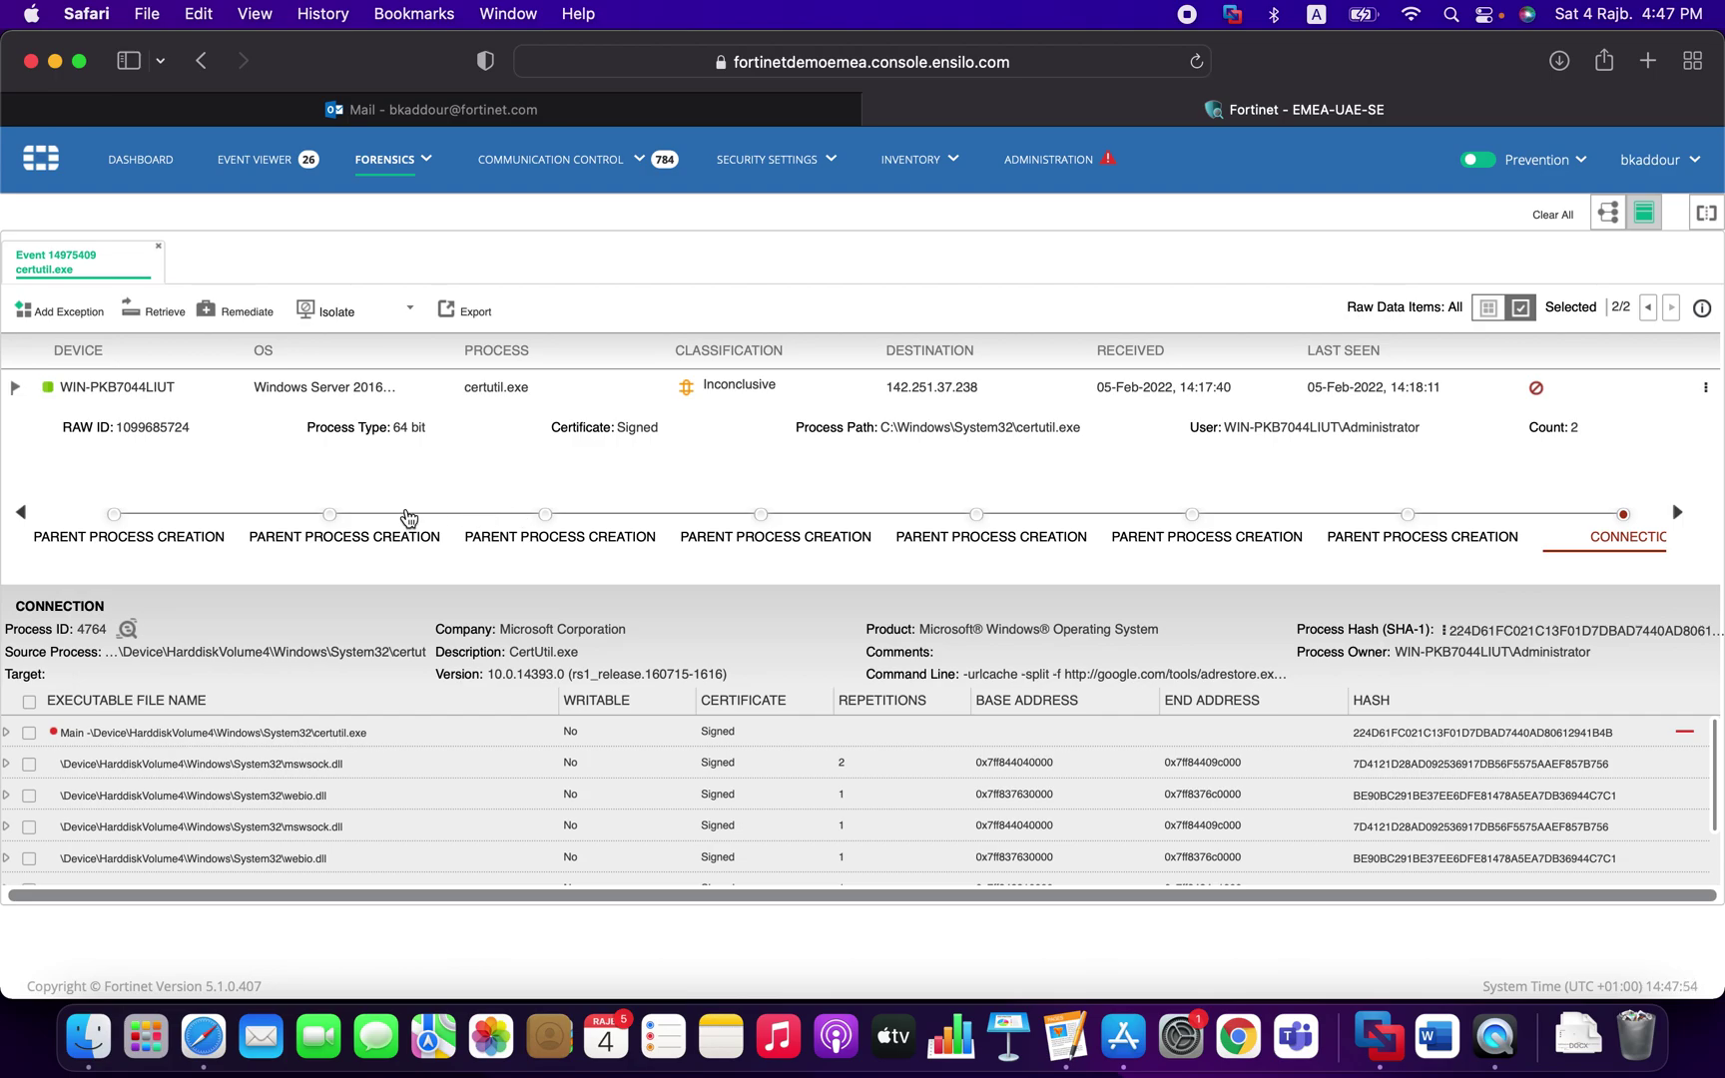
Review the Memory/File Retrieval options for the certutil.exe event on WIN-PKB7044LIUT and cancel without retrieving anything.
{"action": "left_click", "coordinate": [156, 313]}
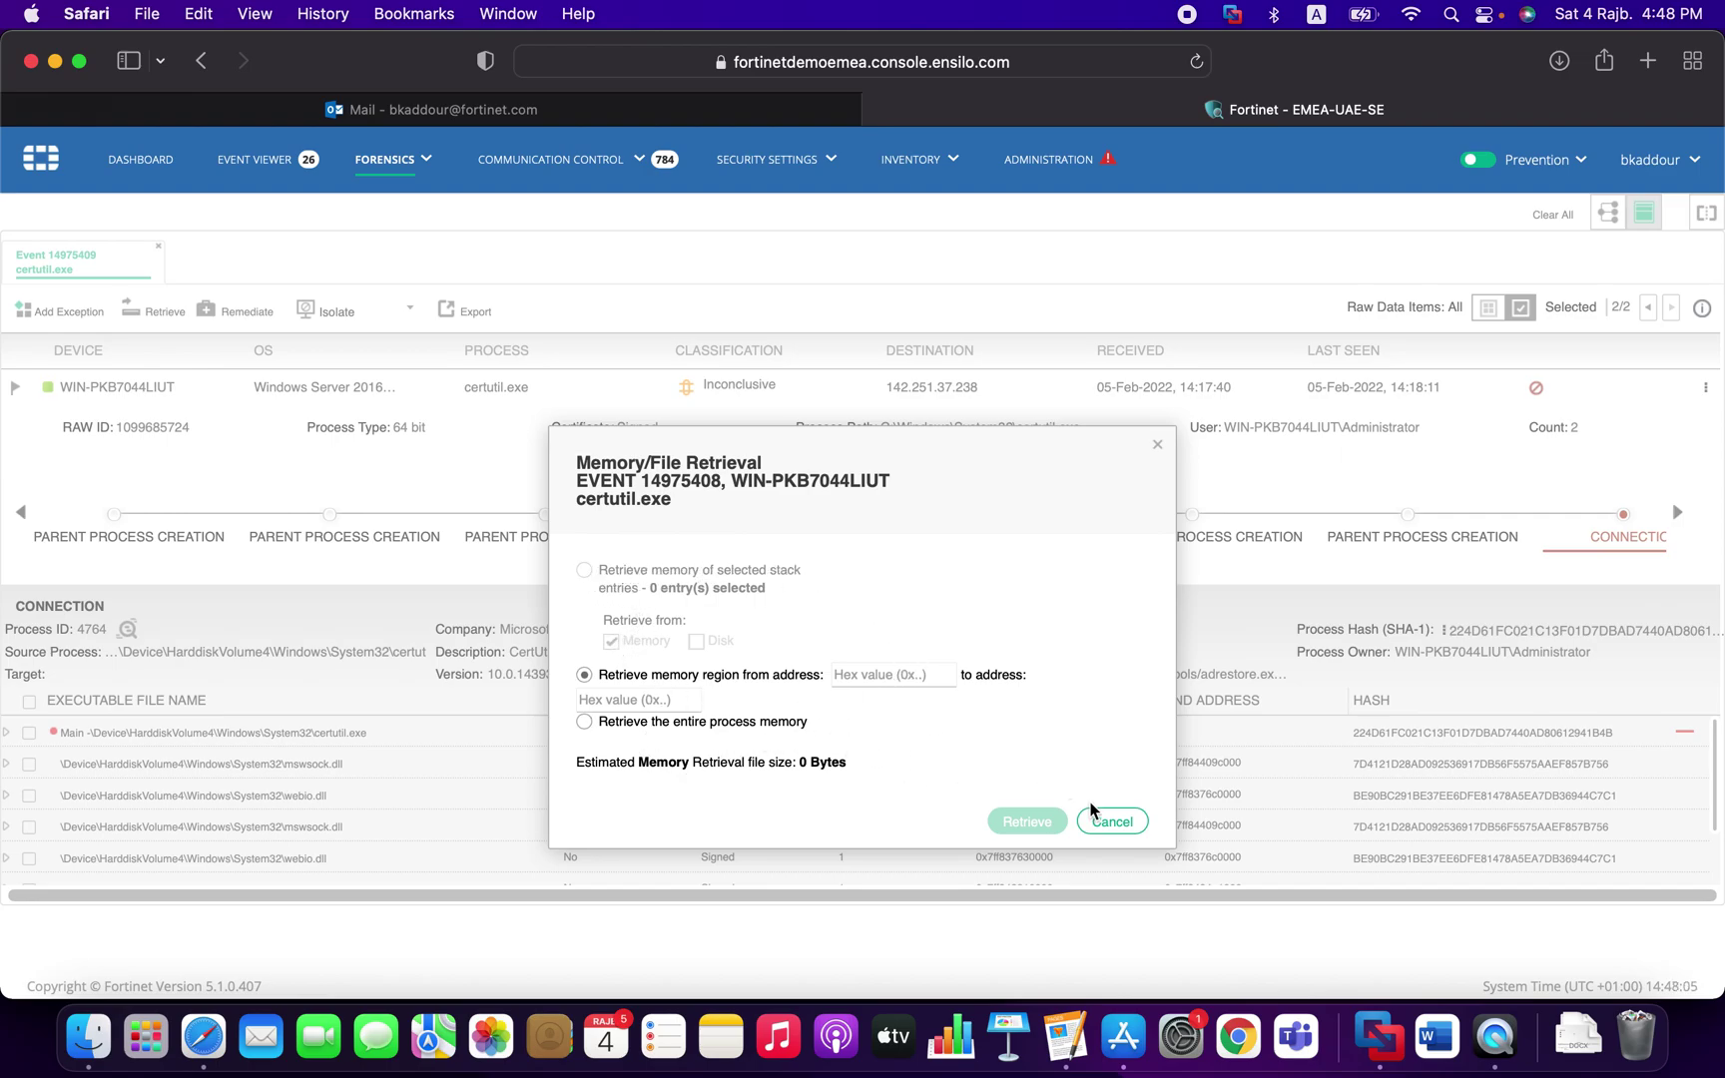
{"action": "left_click_drag", "start_coordinate": [891, 483], "coordinate": [745, 483]}
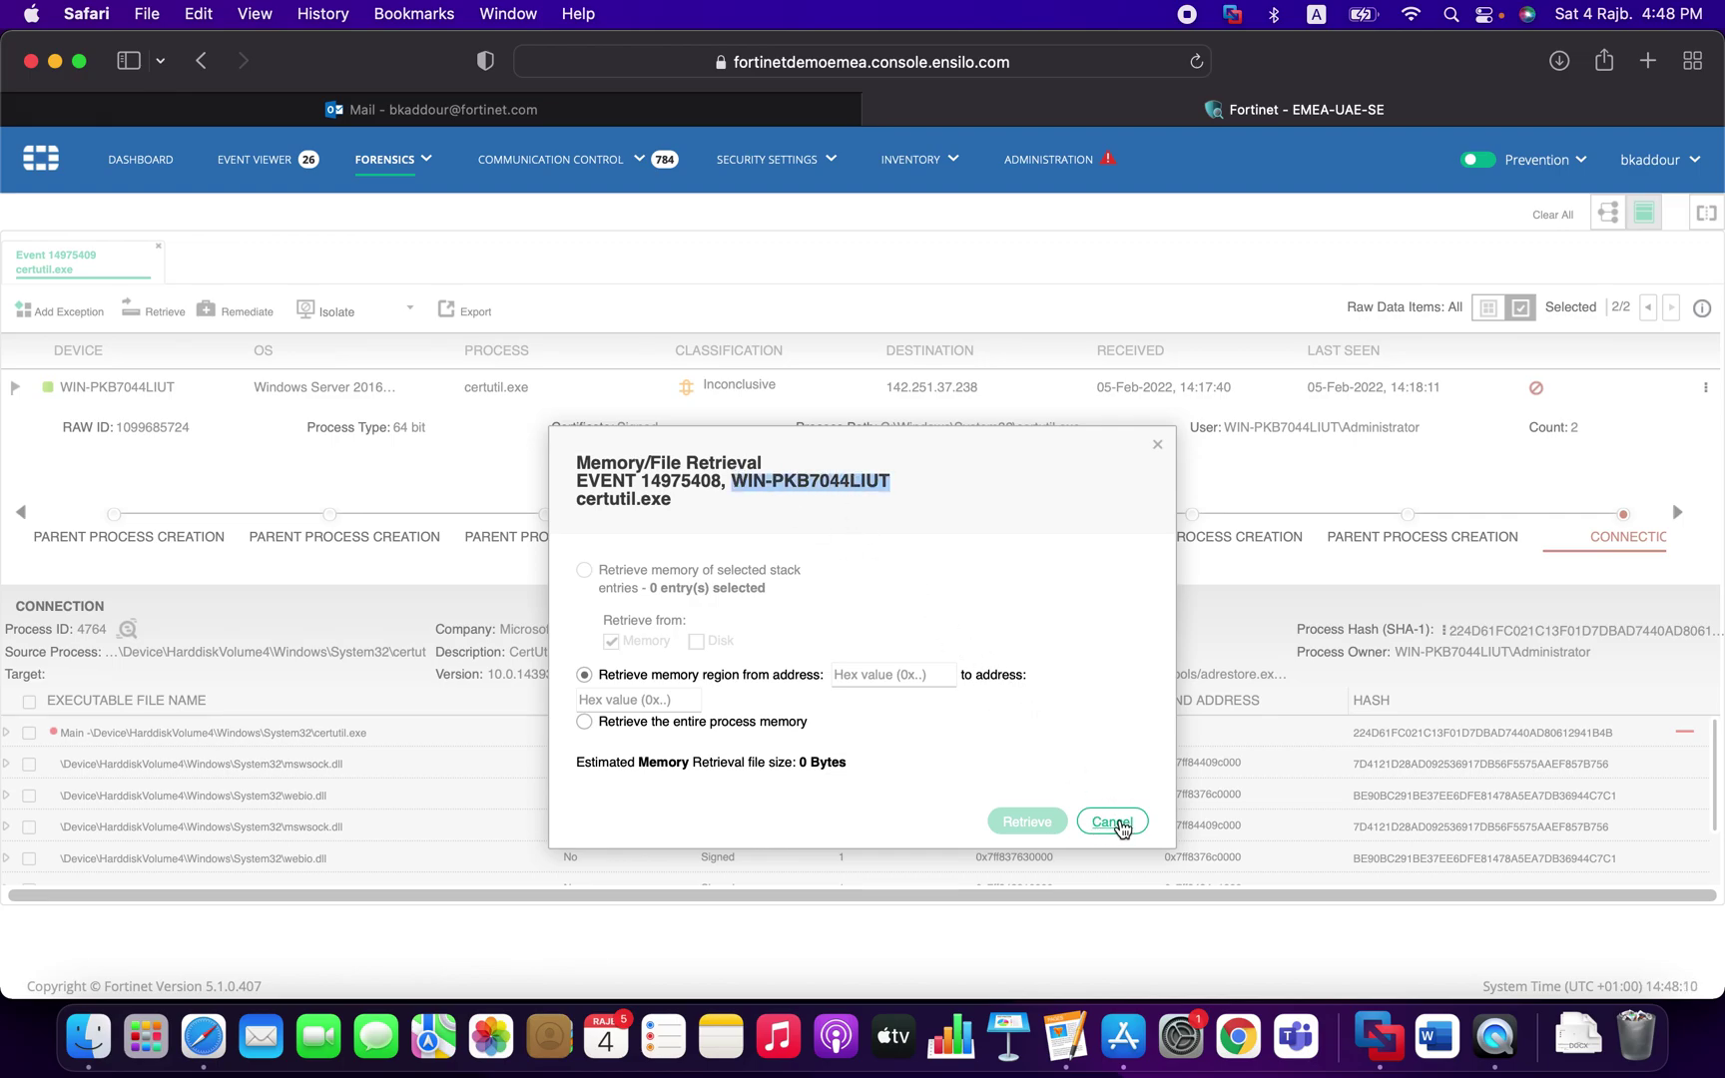
{"action": "left_click", "coordinate": [1116, 822]}
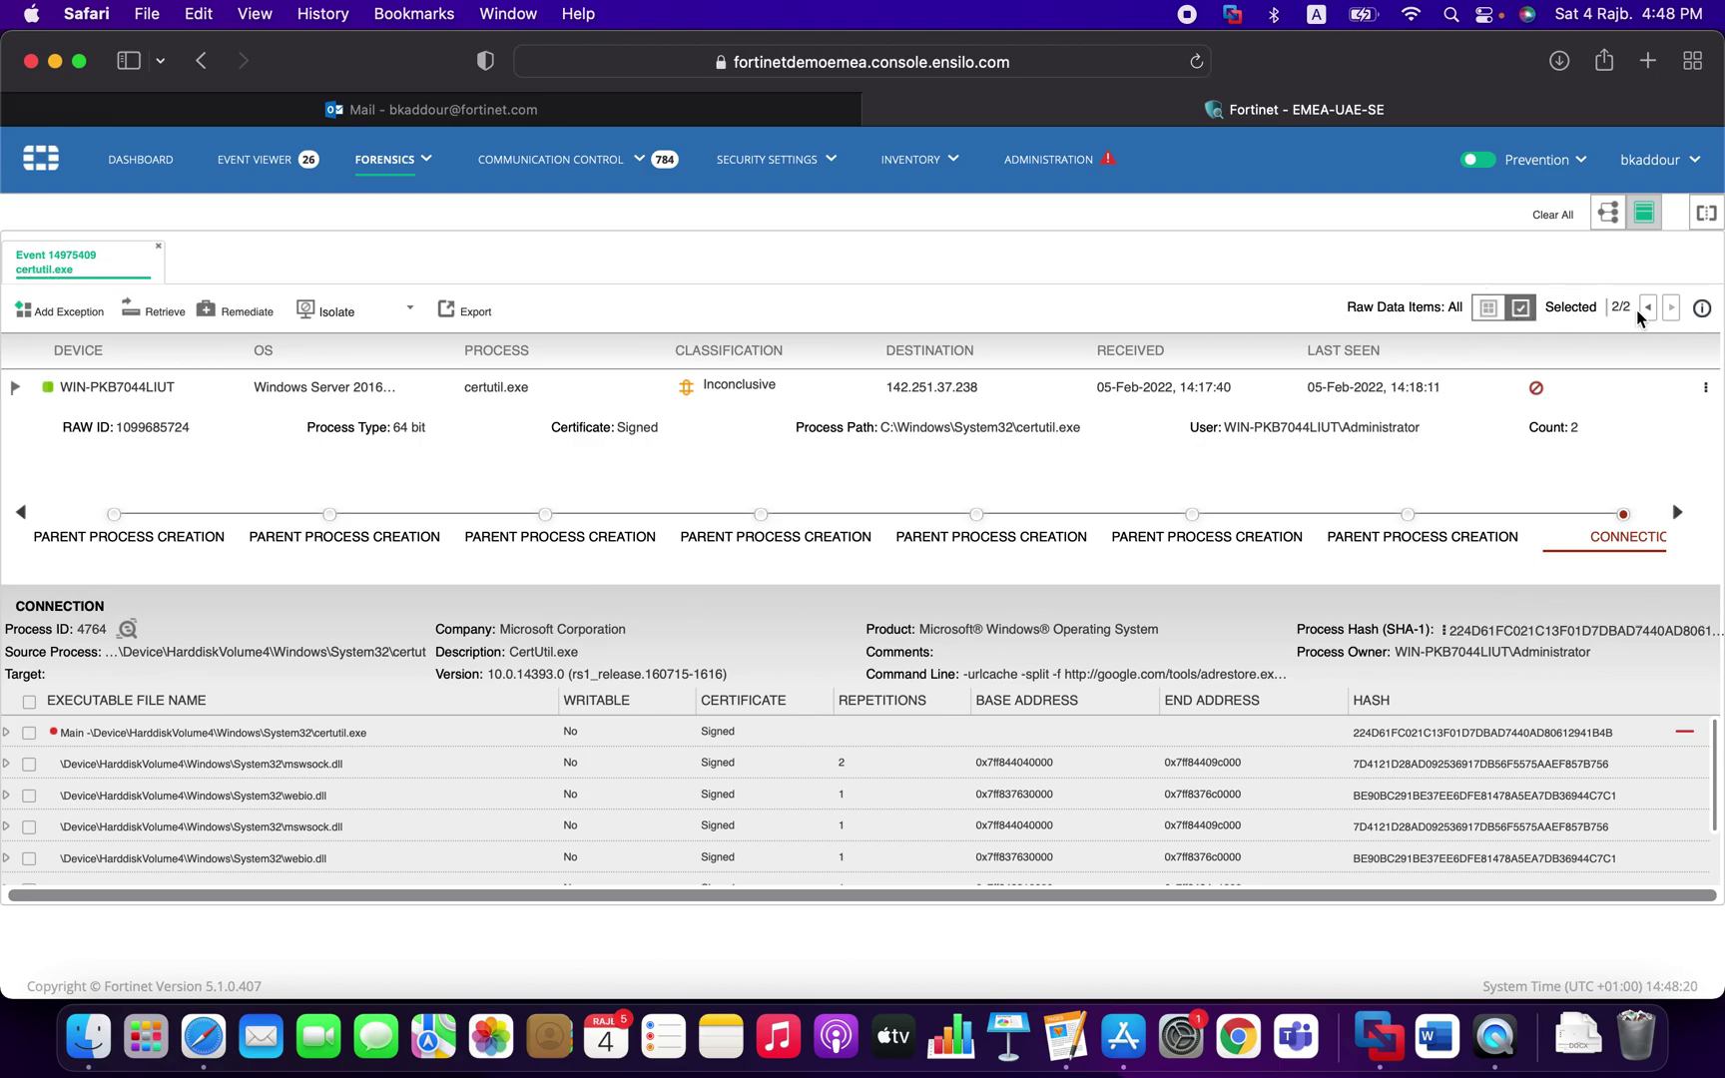
Show all raw data items of the event, switch back to the selected ones and review the item selection list.
{"action": "left_click", "coordinate": [1490, 313]}
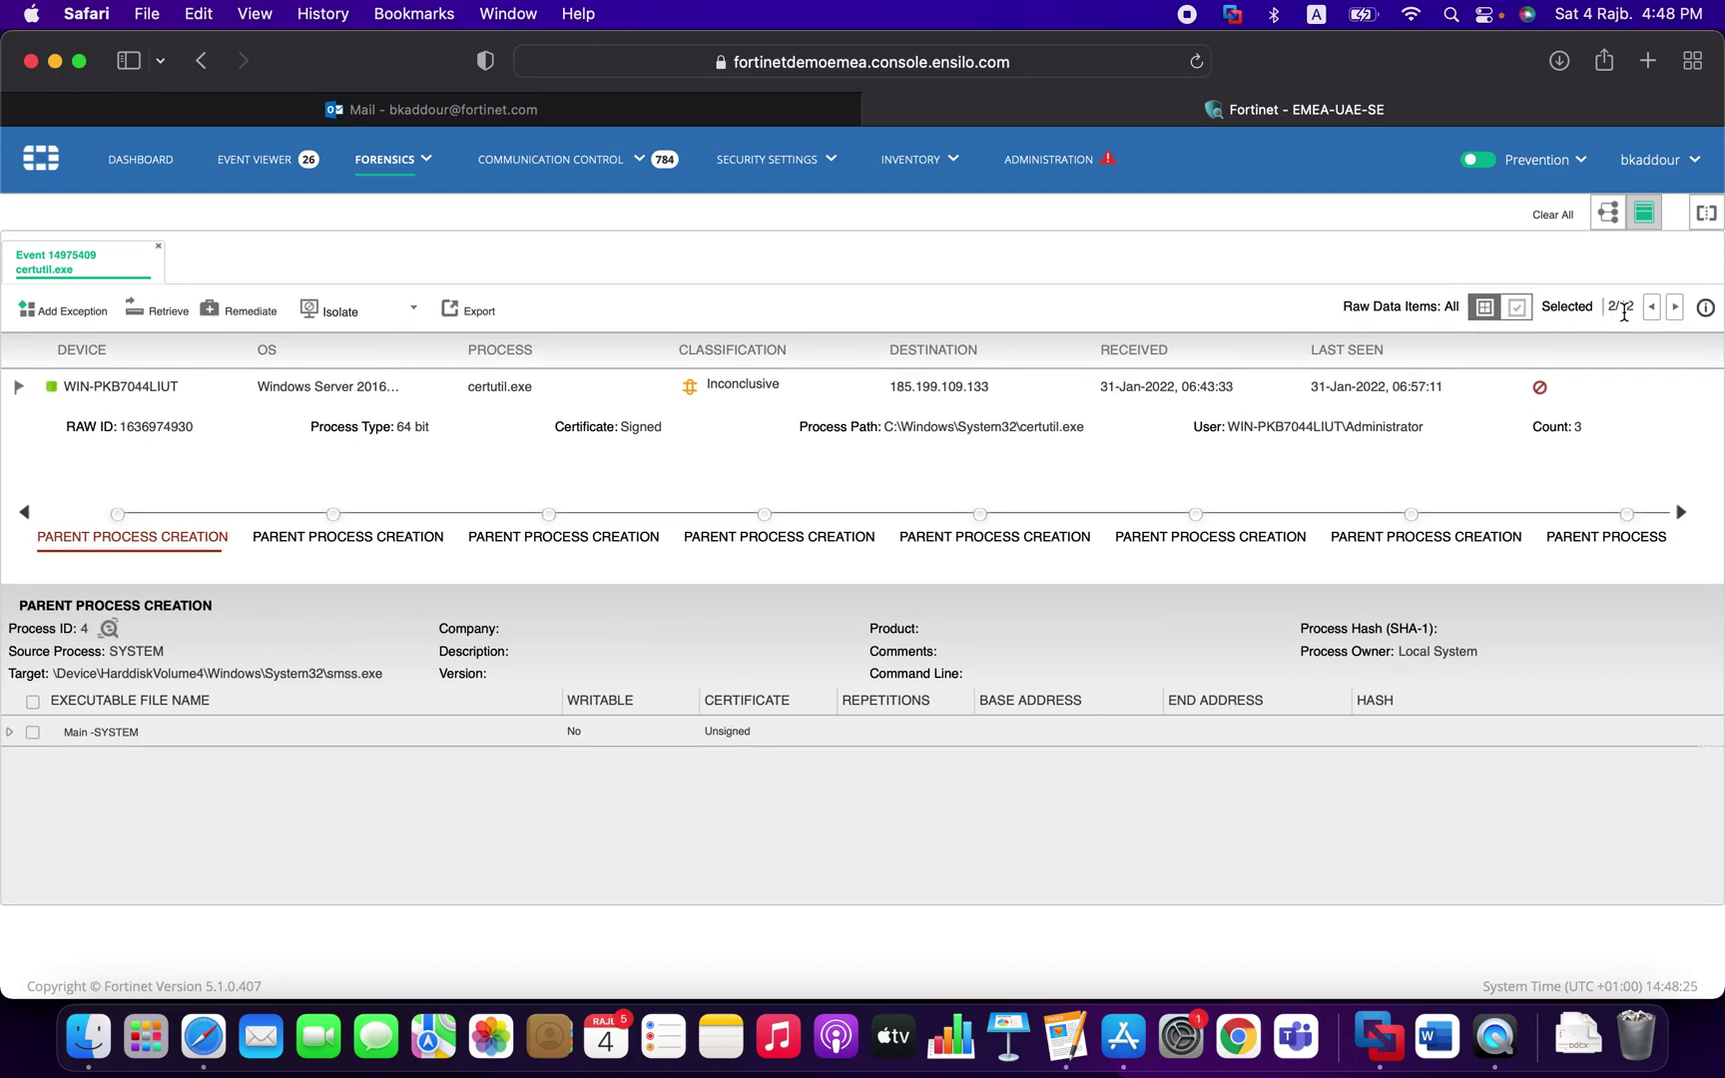
{"action": "left_click_drag", "start_coordinate": [1607, 306], "coordinate": [1620, 307]}
{"action": "left_click", "coordinate": [1518, 308]}
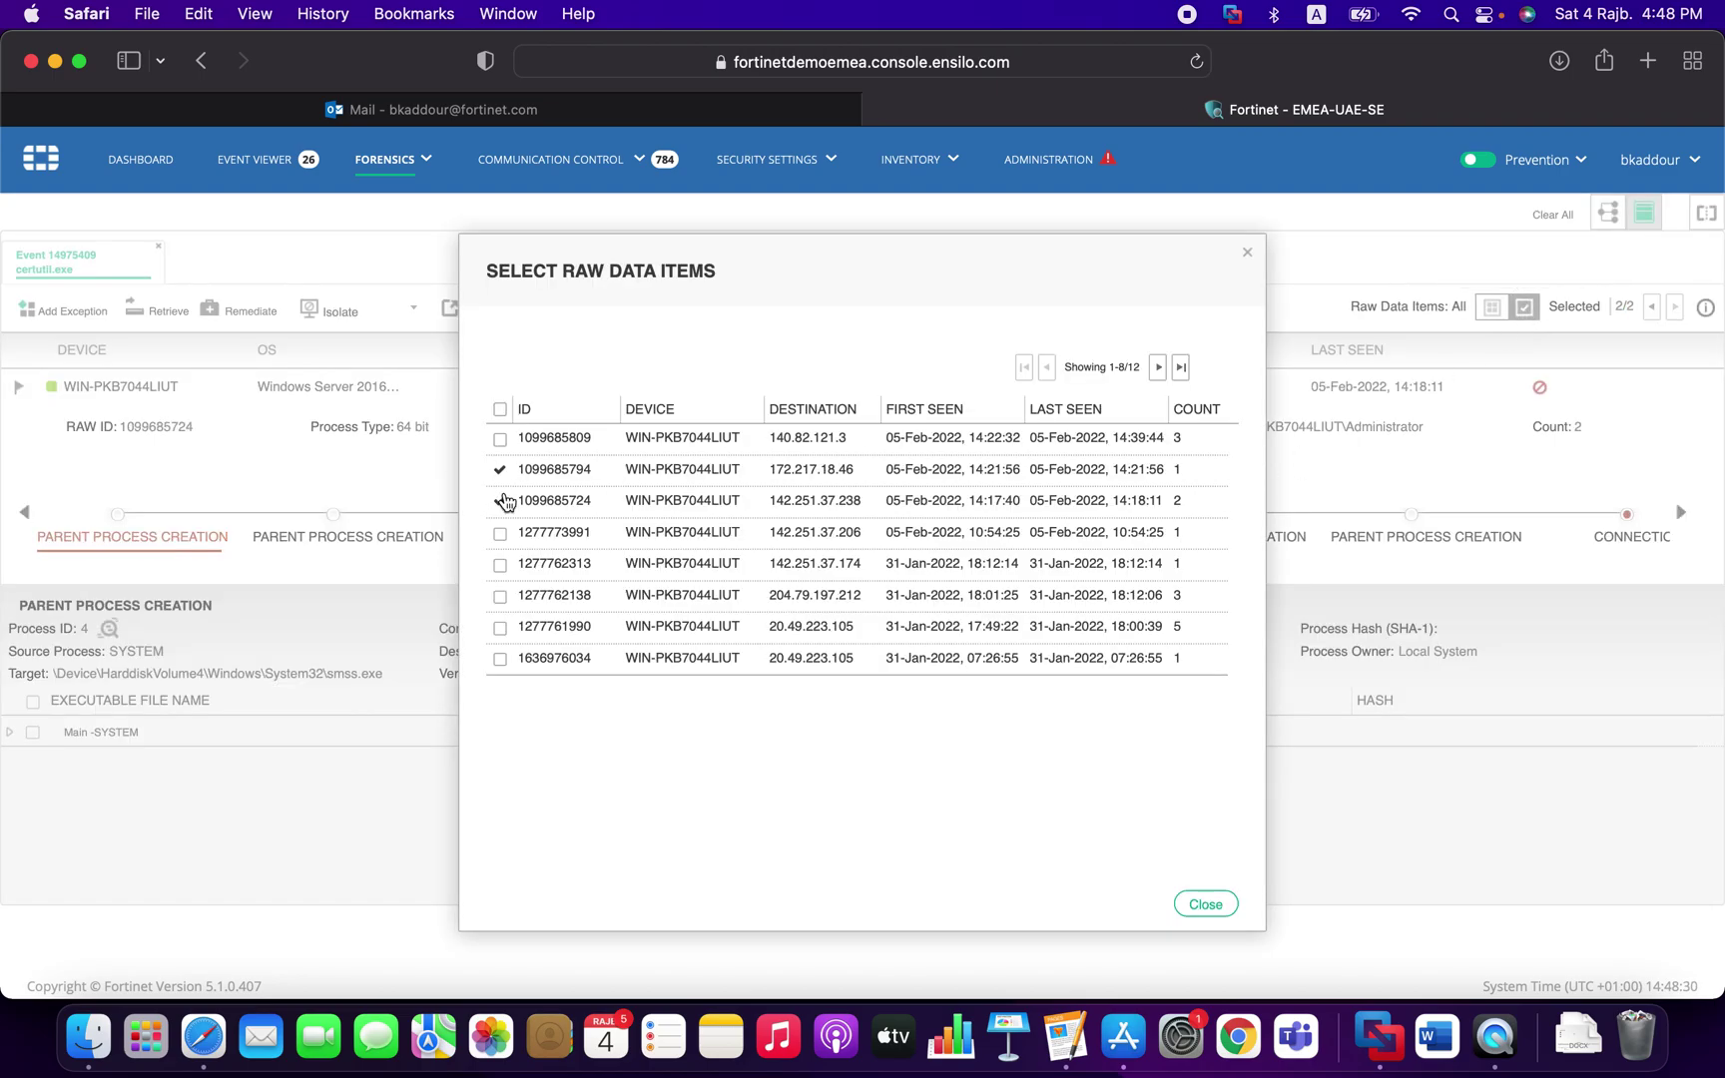
{"action": "left_click", "coordinate": [1206, 905]}
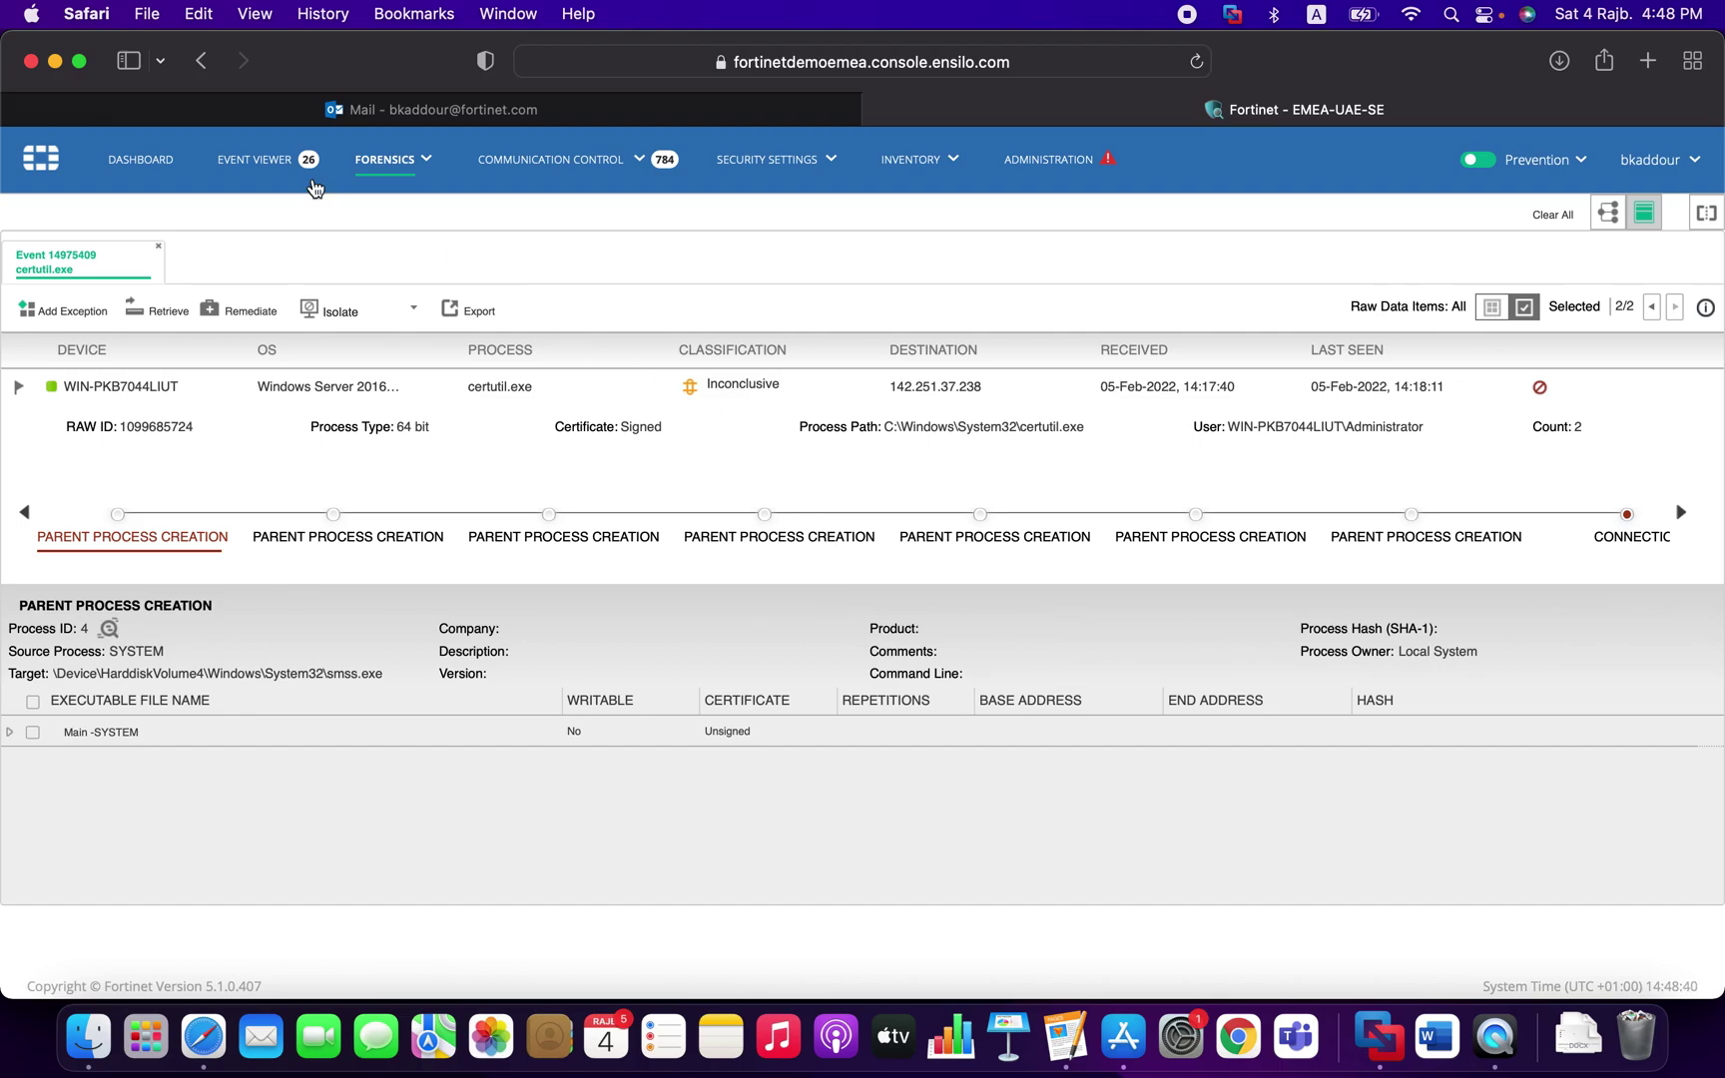
Return to the Event Viewer.
{"action": "left_click", "coordinate": [243, 167]}
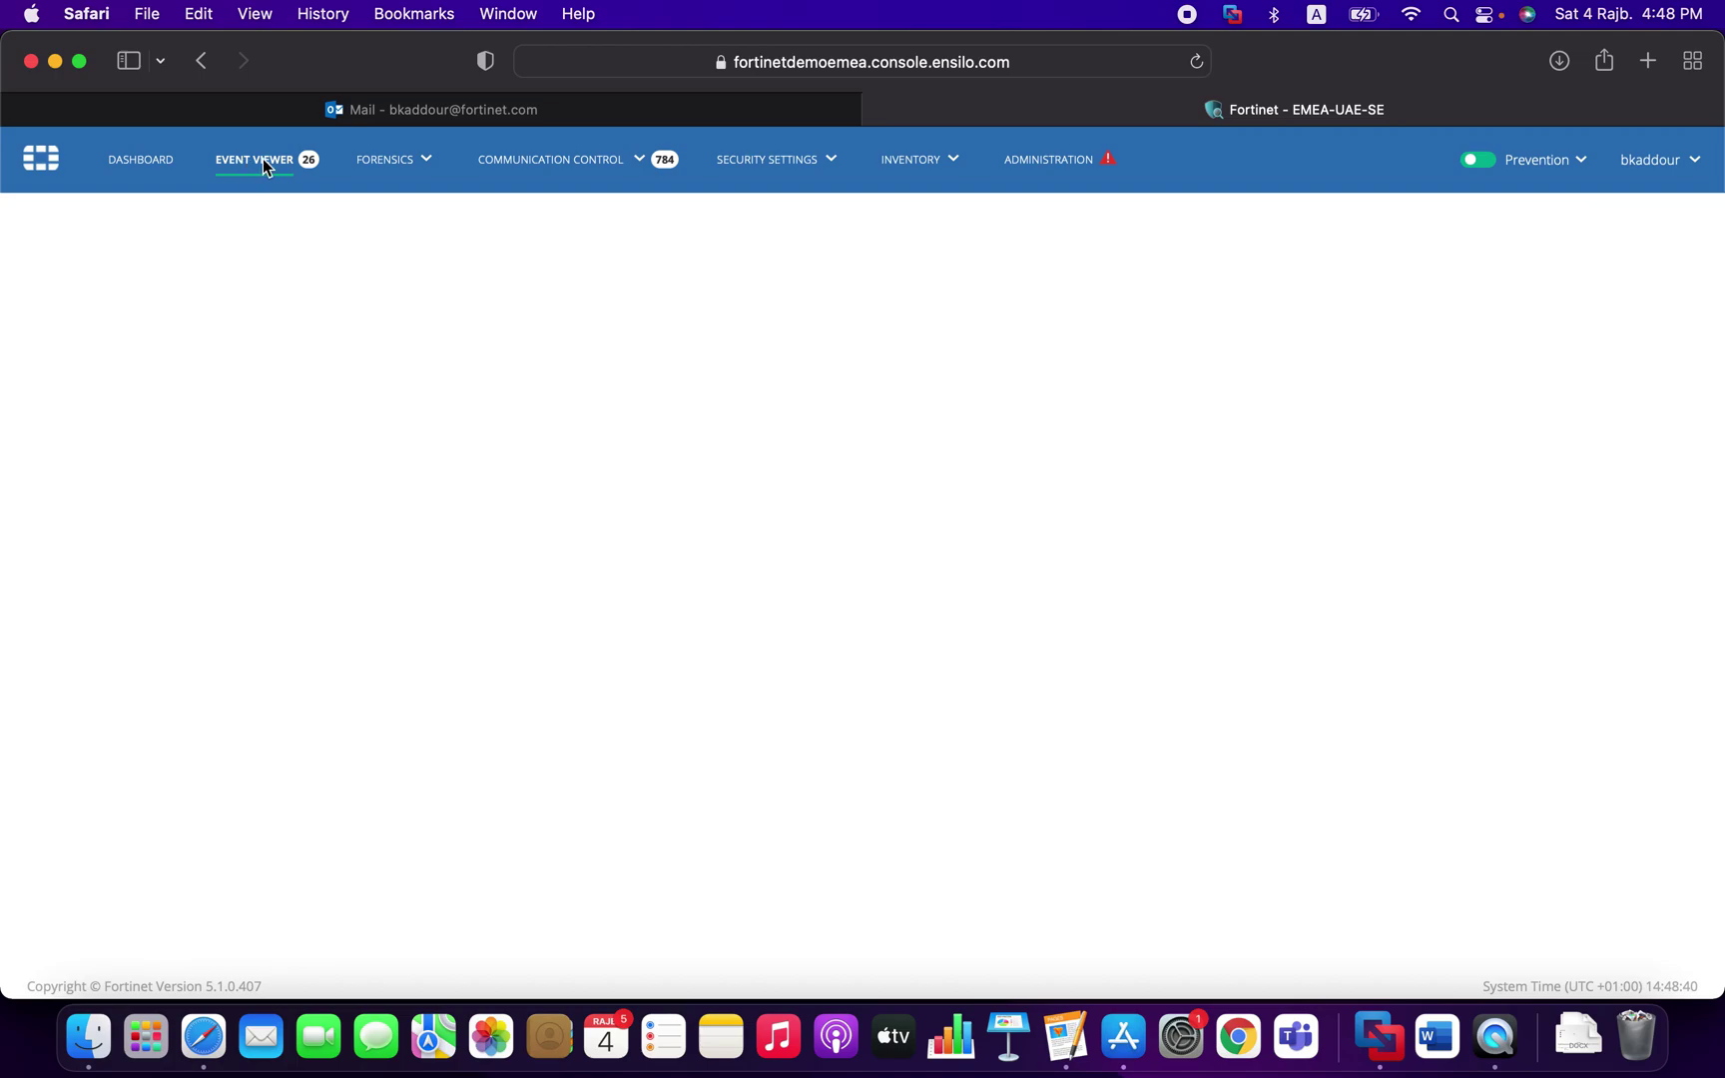